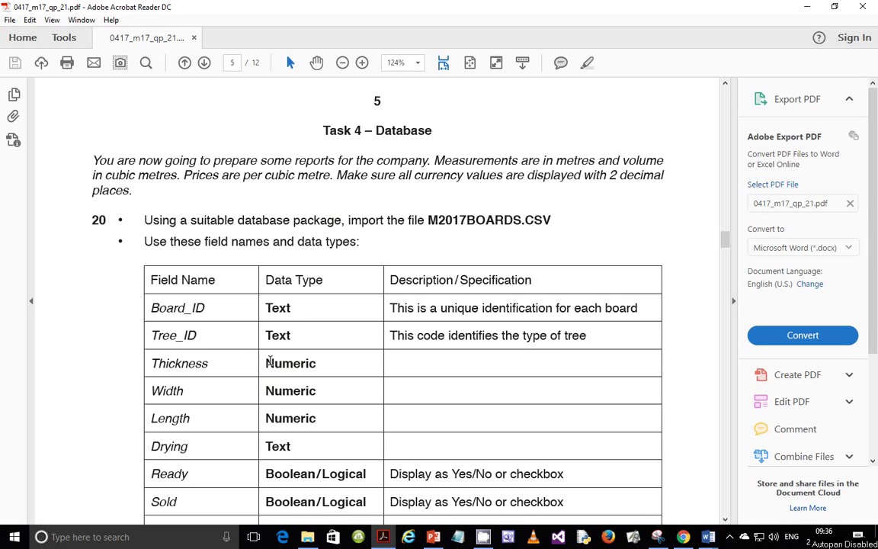
# Find and open Access 2016
pyautogui.click(14, 537)
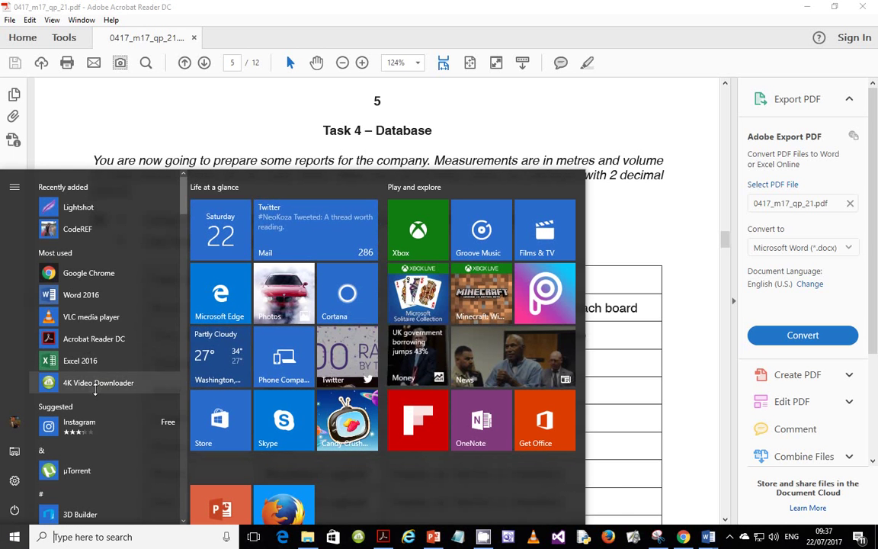
pyautogui.write('acc')
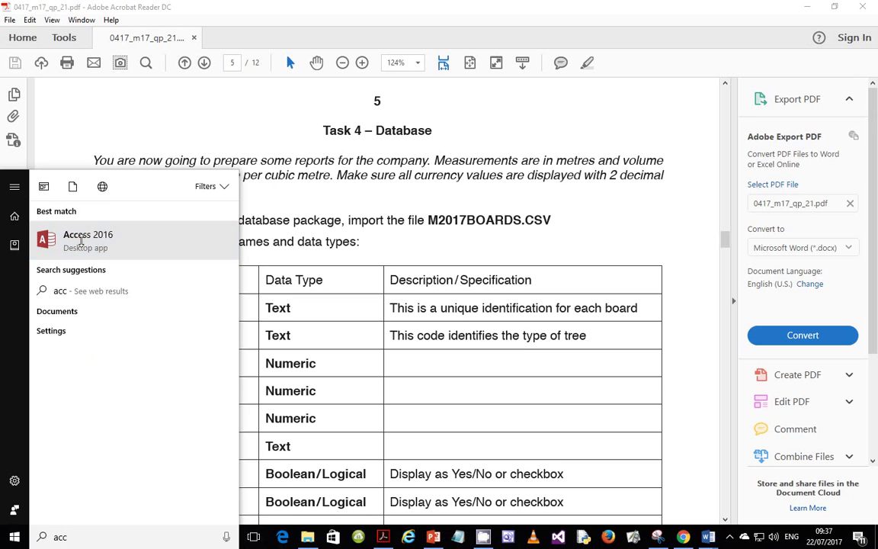
pyautogui.click(80, 239)
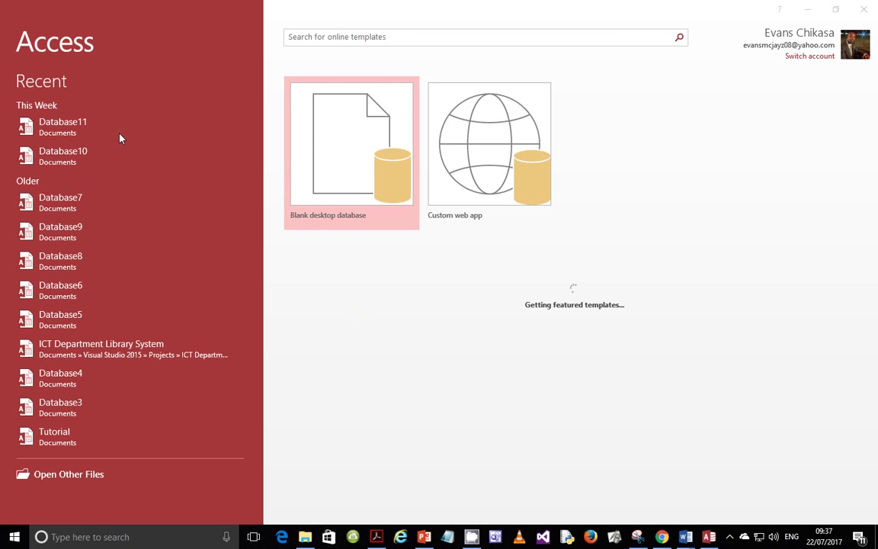
# Create a blank desktop database named Tutorials and close its empty default table
pyautogui.click(350, 144)
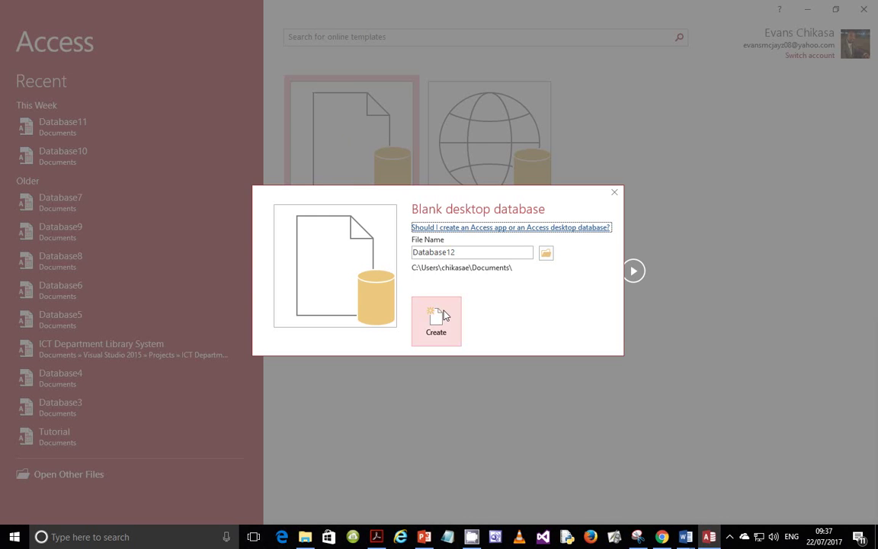
pyautogui.write('Tot')
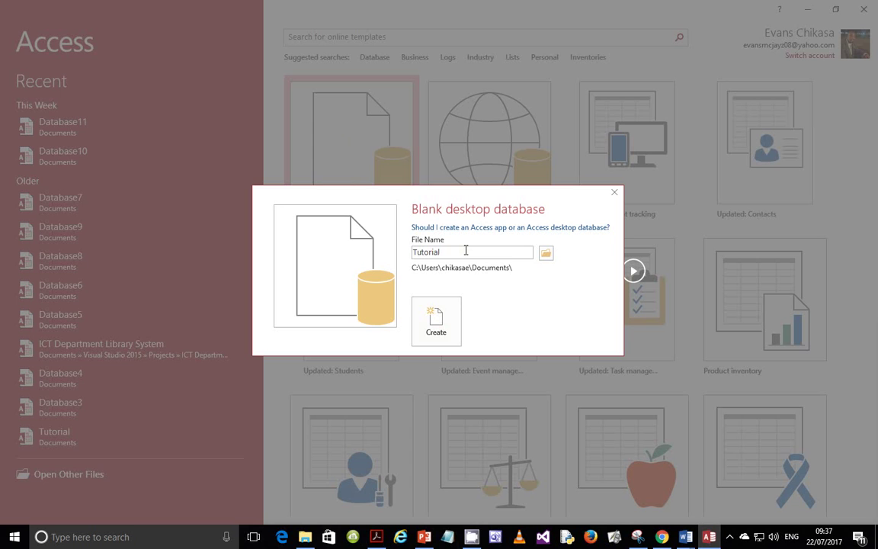
pyautogui.click(439, 320)
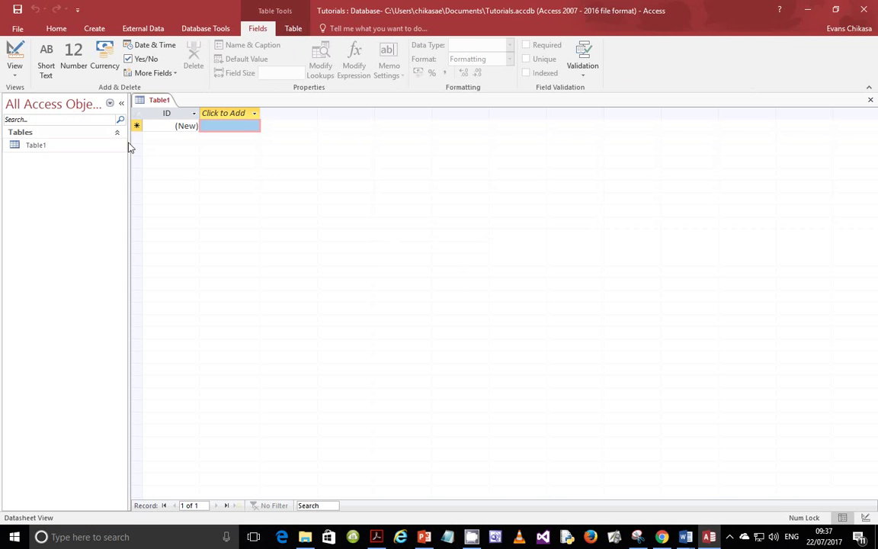
pyautogui.click(871, 100)
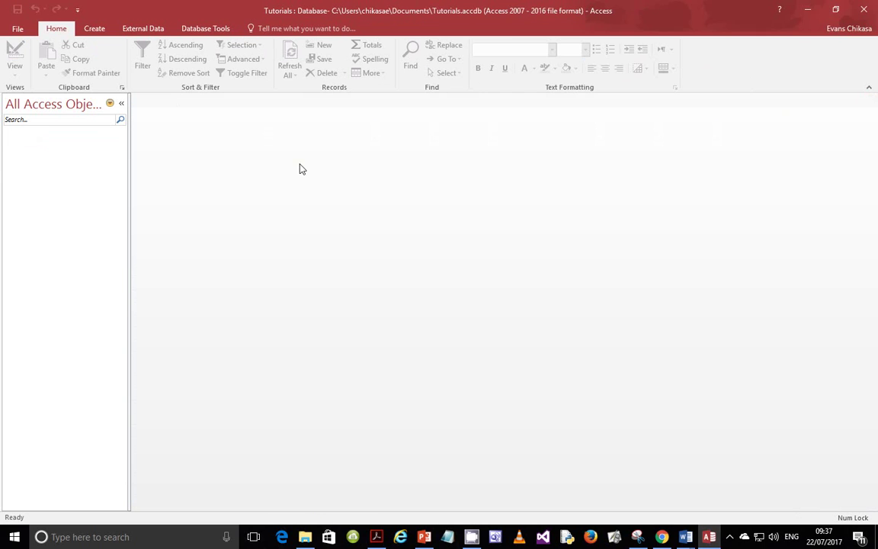
# Start a text file import and browse to the Tutorials folder on Local Disk (D:) for the source
pyautogui.click(135, 28)
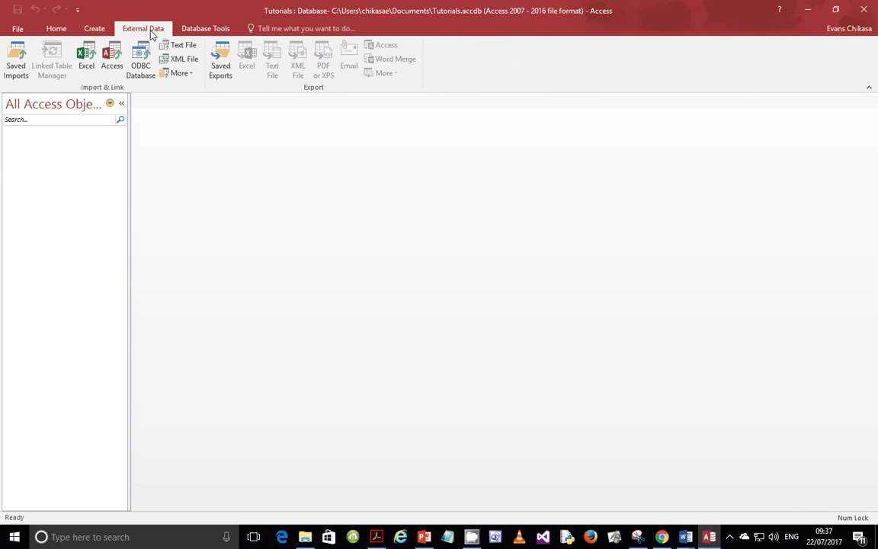
pyautogui.click(183, 47)
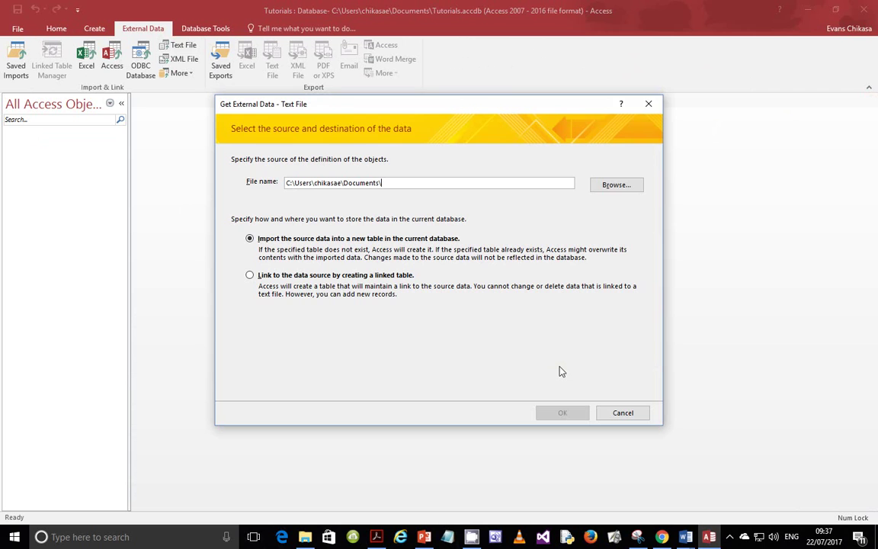
pyautogui.click(622, 188)
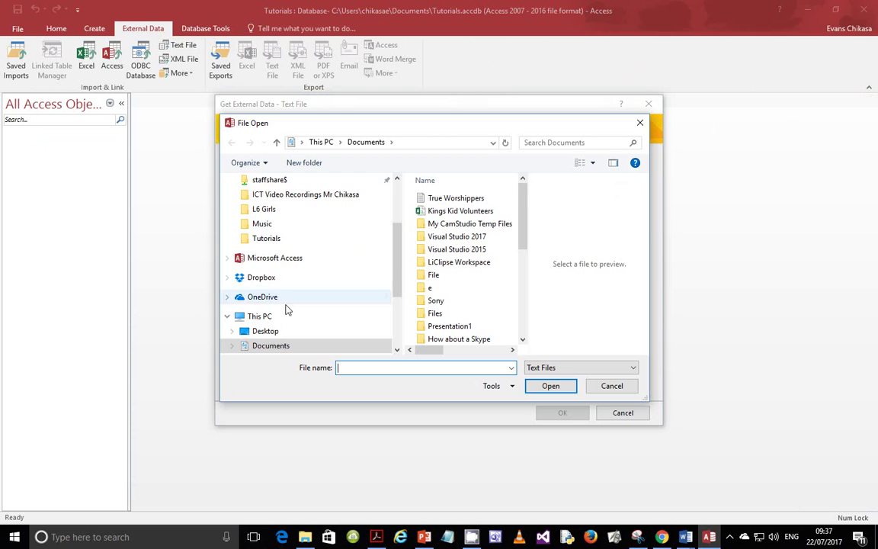
pyautogui.scroll(-1, 311, 293)
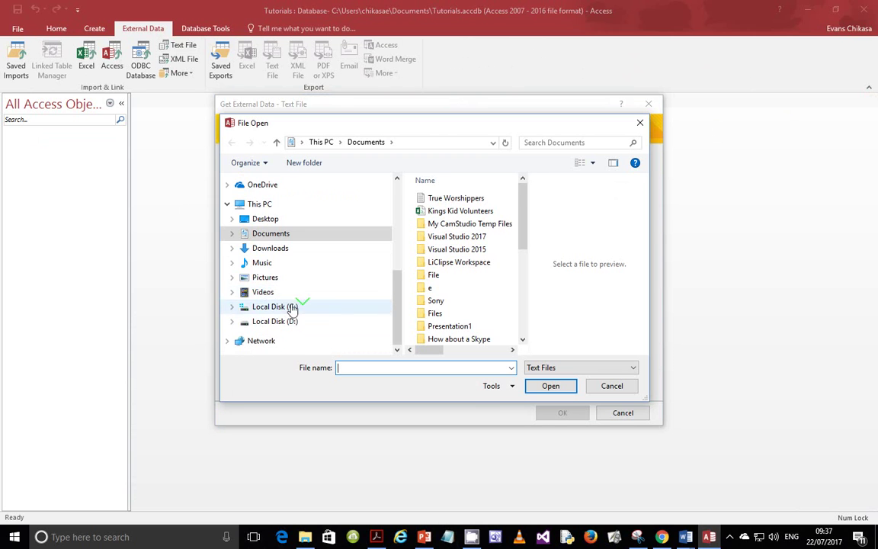
pyautogui.click(289, 321)
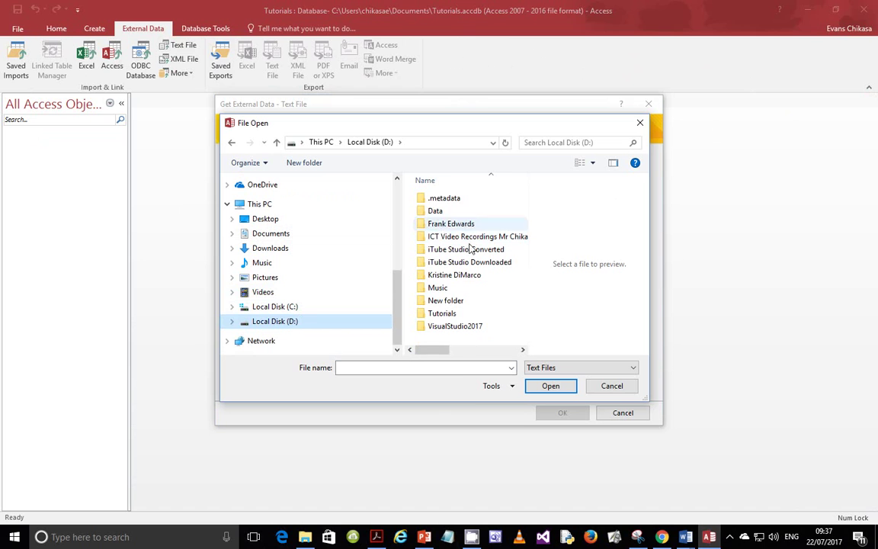
pyautogui.scroll(-1, 439, 317)
pyautogui.scroll(1, 439, 317)
pyautogui.doubleClick(449, 313)
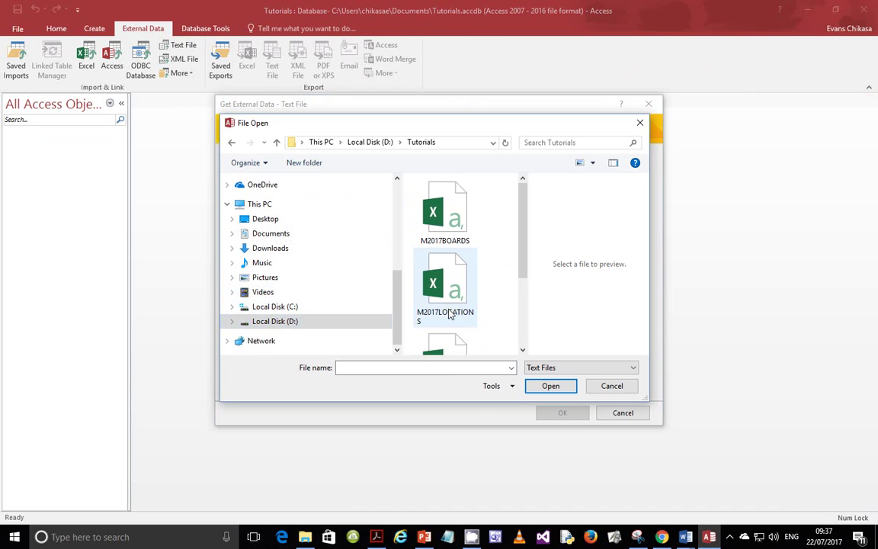
# Choose M2017BOARDS as the source file, checking its name against the exam paper, and import it into a new table
pyautogui.click(445, 212)
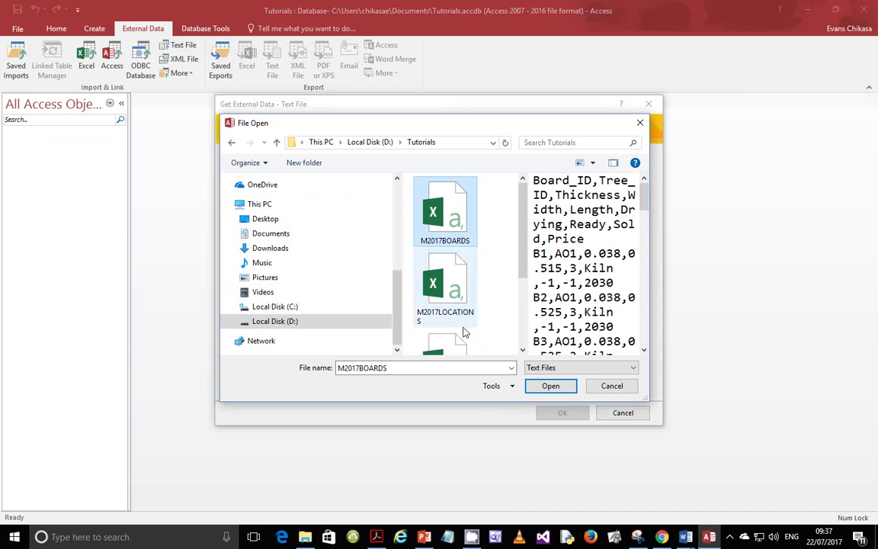
pyautogui.click(376, 537)
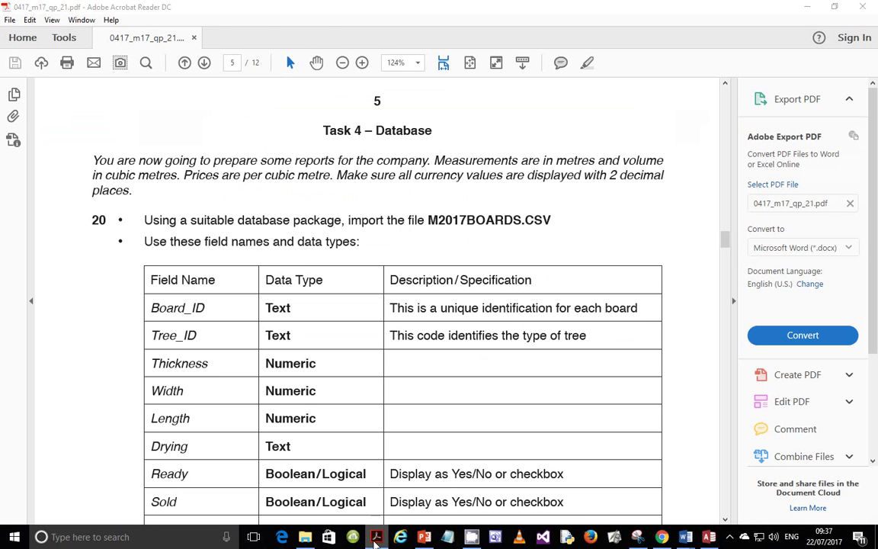
pyautogui.click(375, 537)
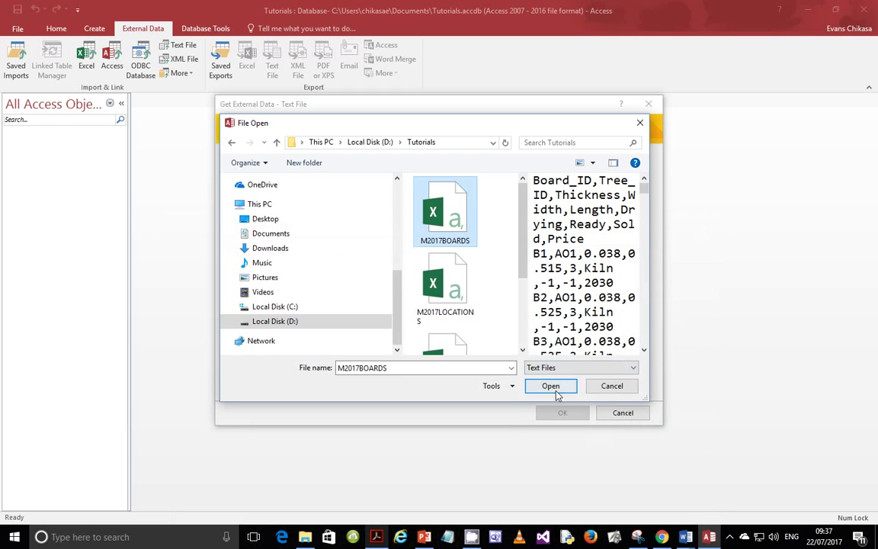
pyautogui.click(554, 387)
pyautogui.click(563, 412)
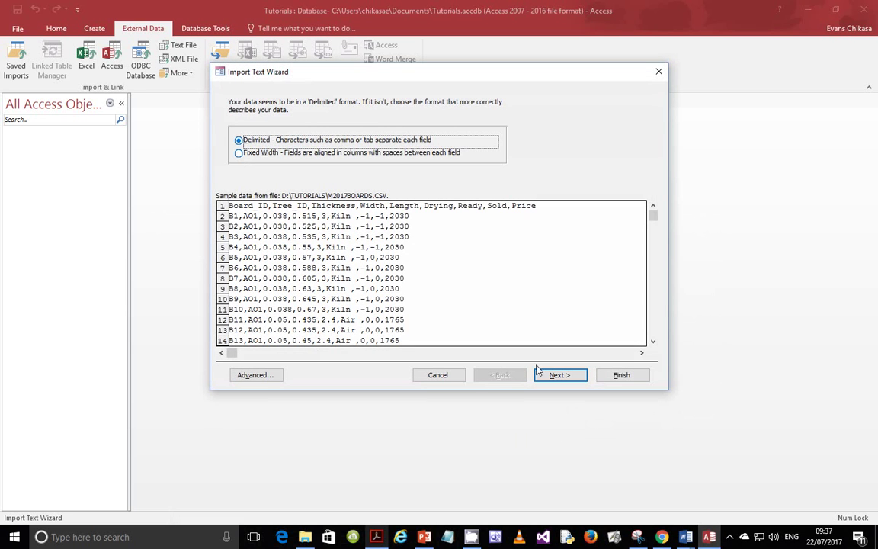
# Accept the delimited format with comma separators and mark the first row as containing field names
pyautogui.click(557, 377)
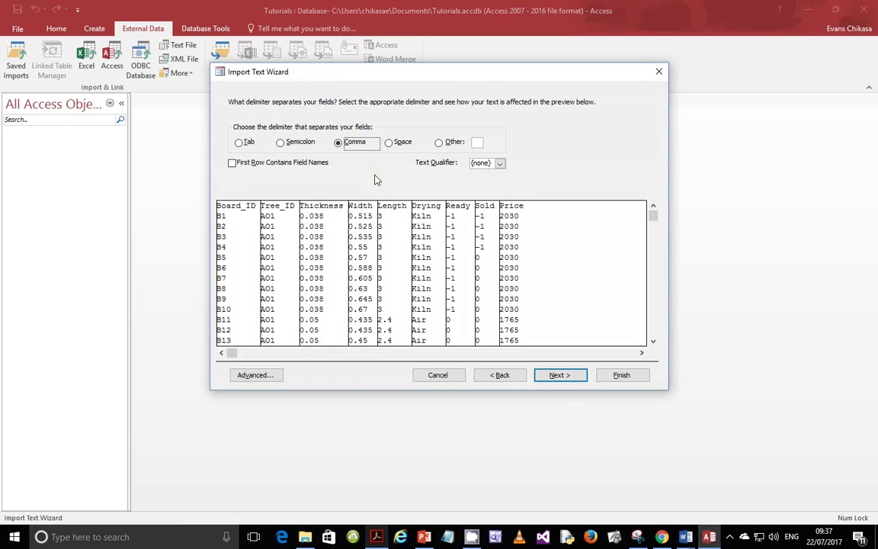
pyautogui.click(272, 164)
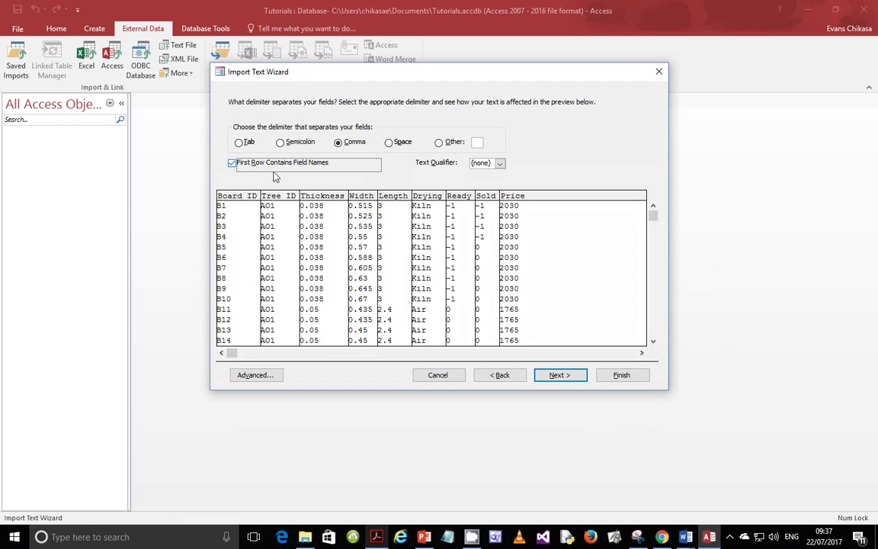
pyautogui.click(557, 375)
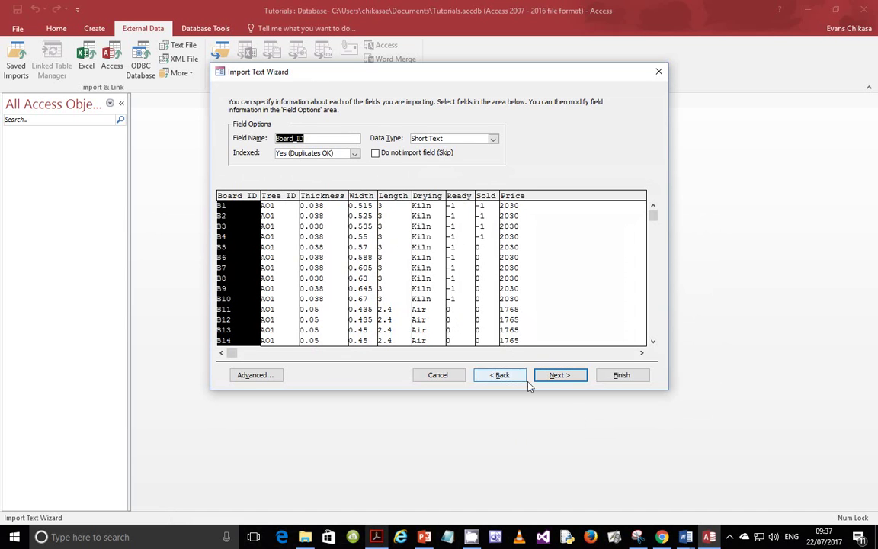
# Switch to the exam paper in Acrobat Reader, show question 20's field table, hide the tools pane and shrink the window
pyautogui.click(379, 538)
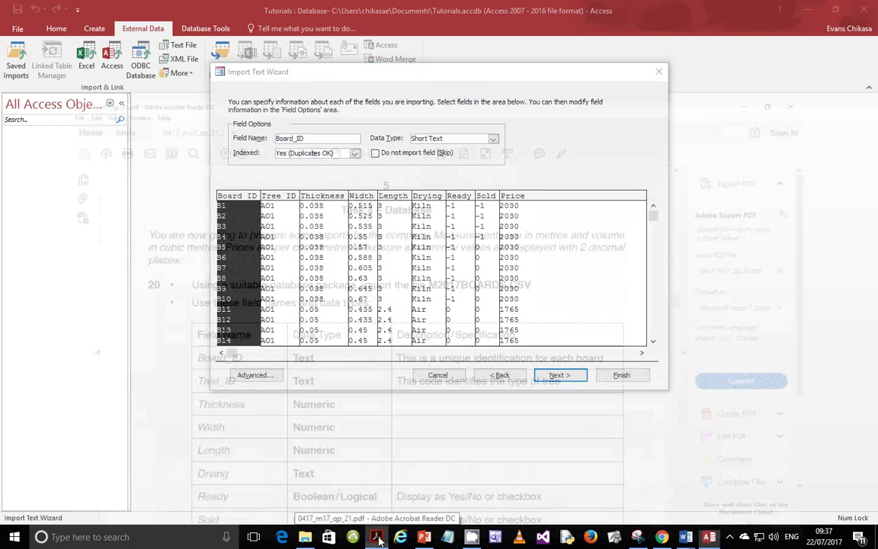
pyautogui.scroll(-3, 437, 362)
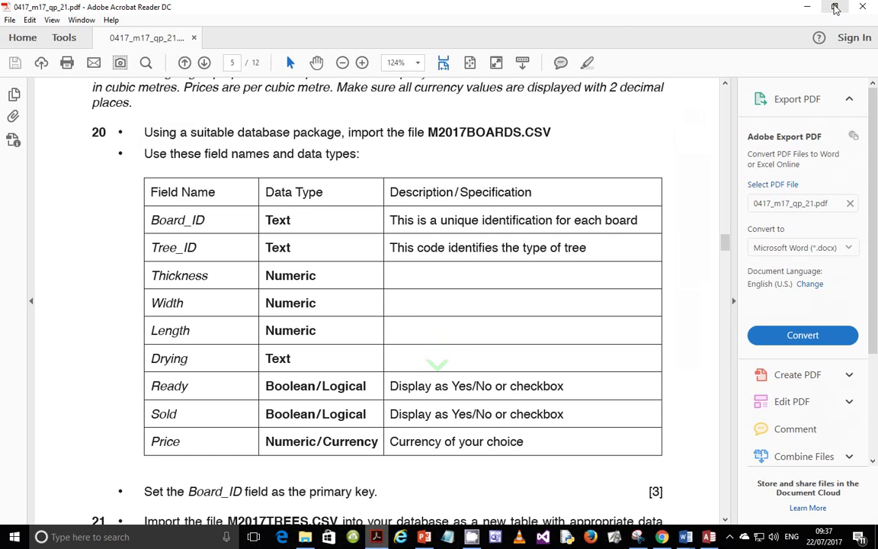
pyautogui.click(834, 6)
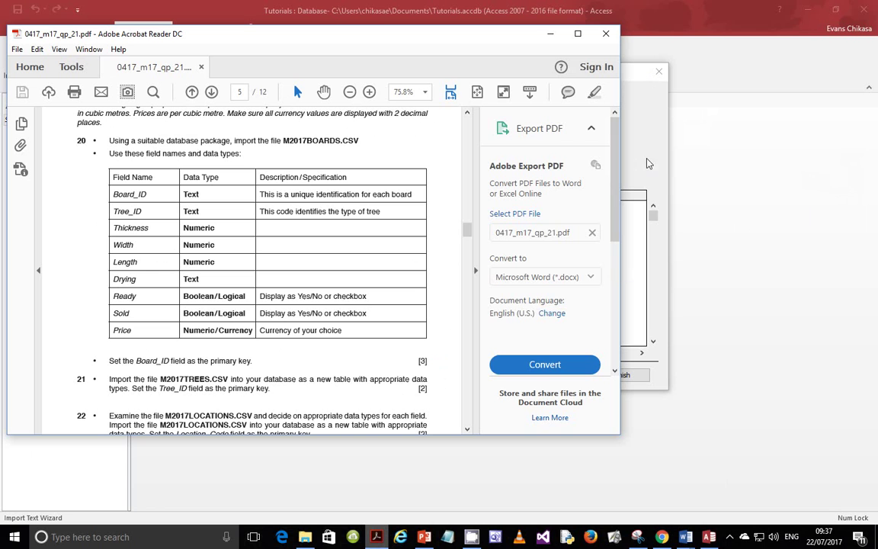
pyautogui.scroll(-3, 557, 234)
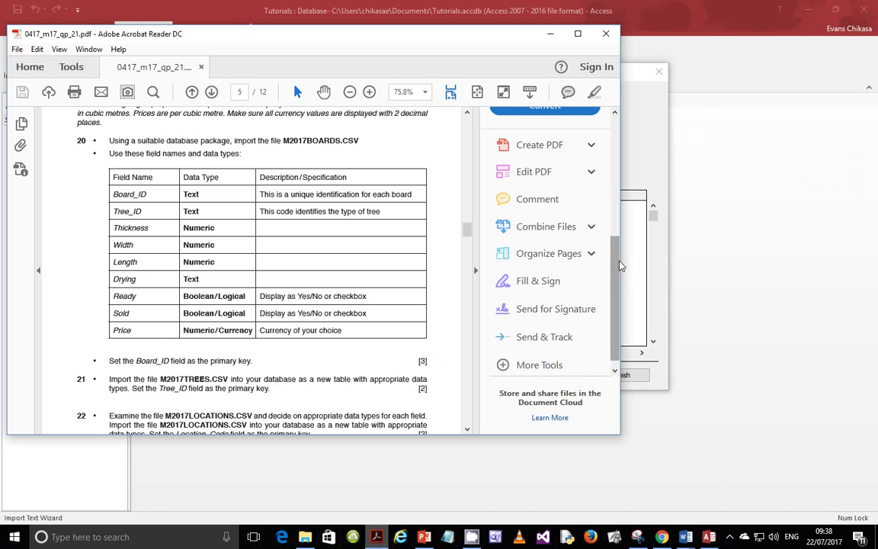
pyautogui.click(475, 271)
pyautogui.moveTo(620, 260); pyautogui.dragTo(486, 262)
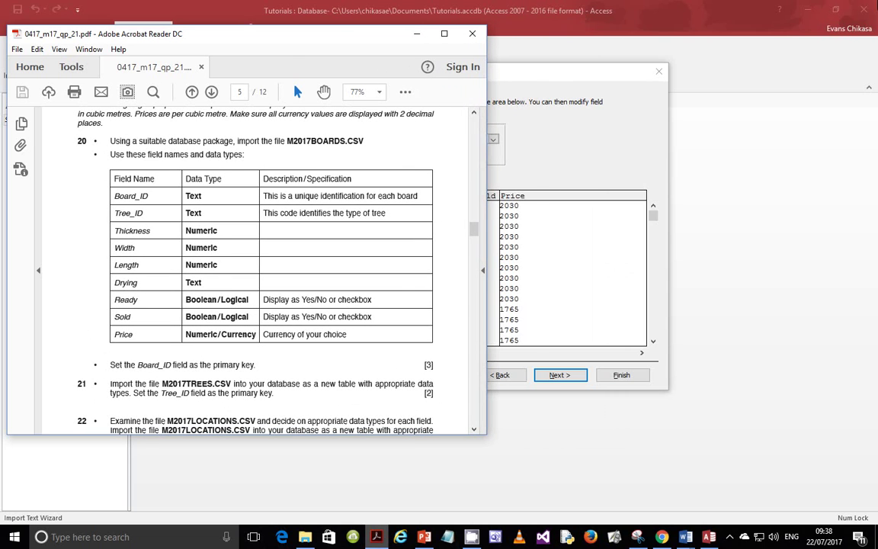
pyautogui.click(766, 12)
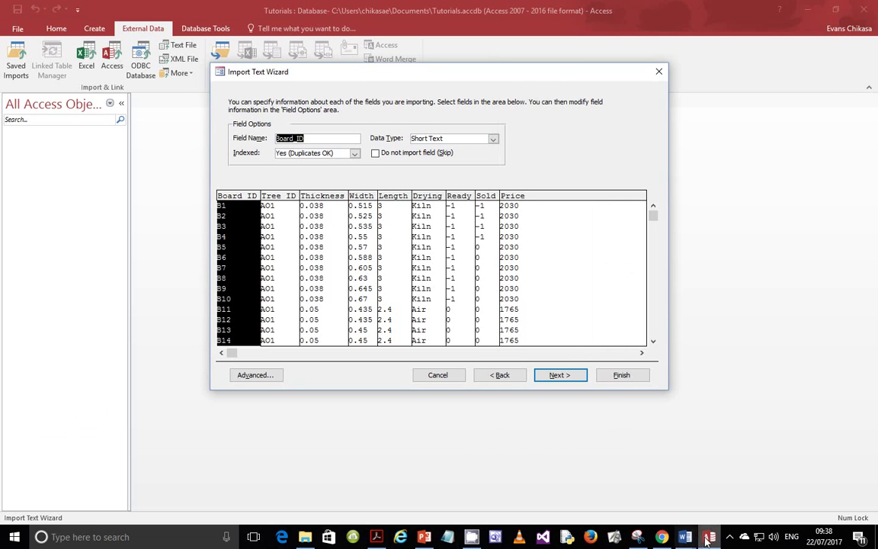
pyautogui.click(378, 537)
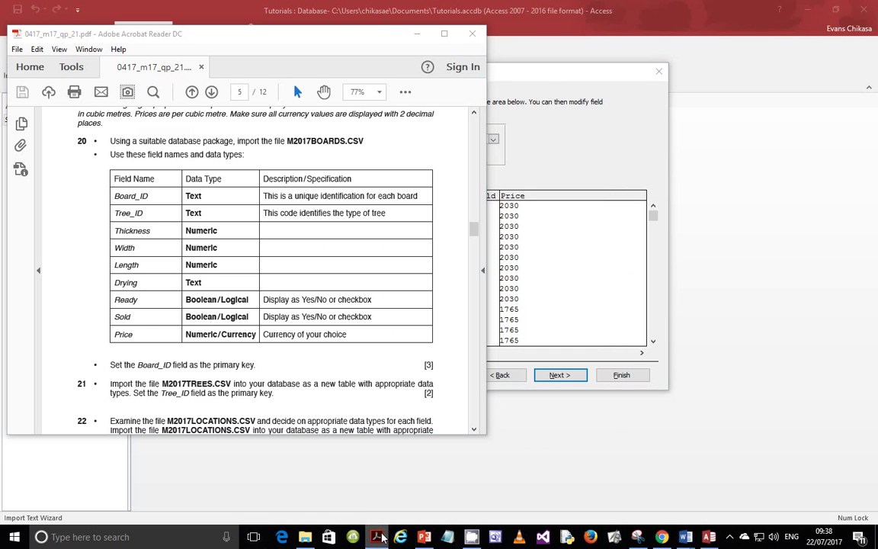
pyautogui.rightClick(383, 537)
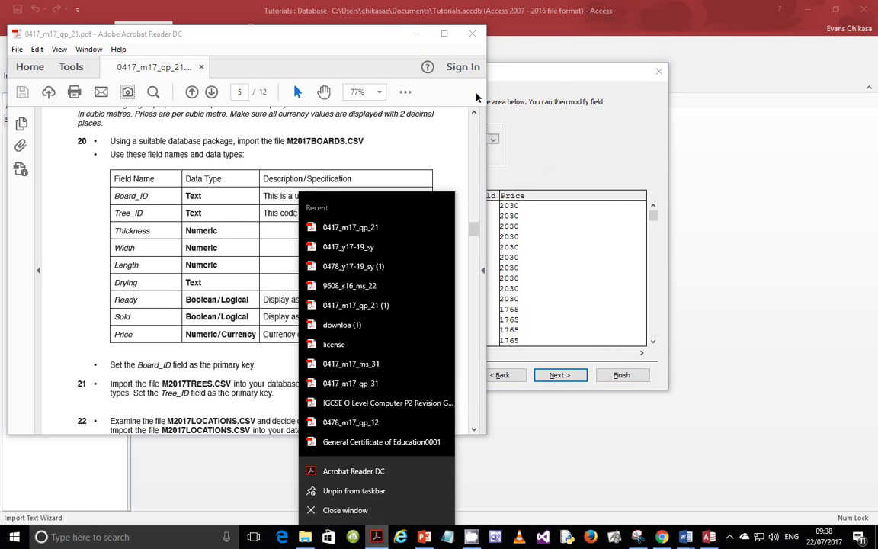
pyautogui.click(334, 76)
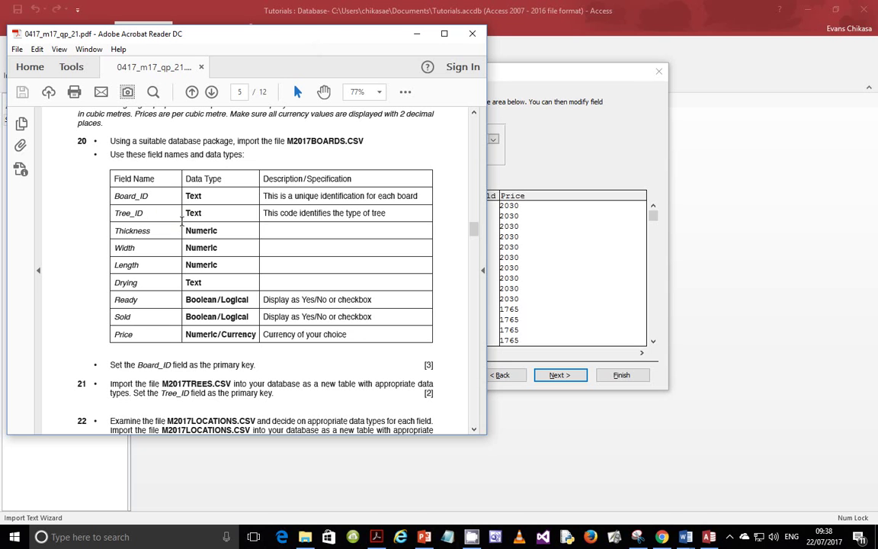
# Return to the Access import wizard and check the data types of the Board_ID and Tree_ID fields
pyautogui.click(495, 89)
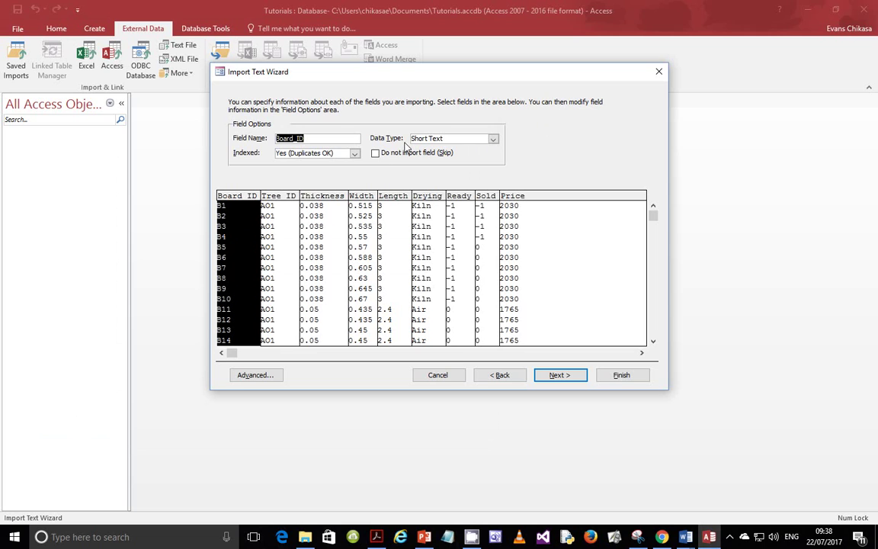
pyautogui.click(276, 219)
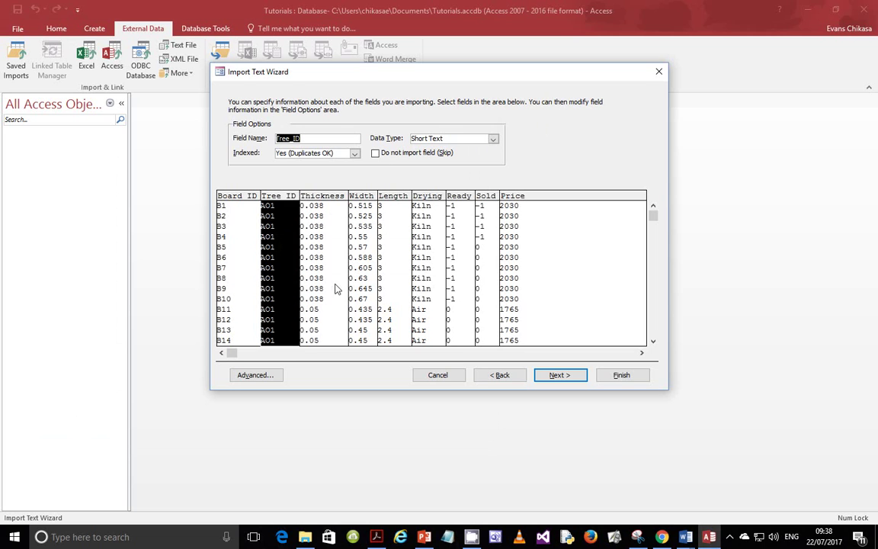
pyautogui.click(244, 246)
pyautogui.click(283, 254)
# Check the wizard's data types for Thickness, Width and Length against the field table in the exam paper
pyautogui.click(376, 537)
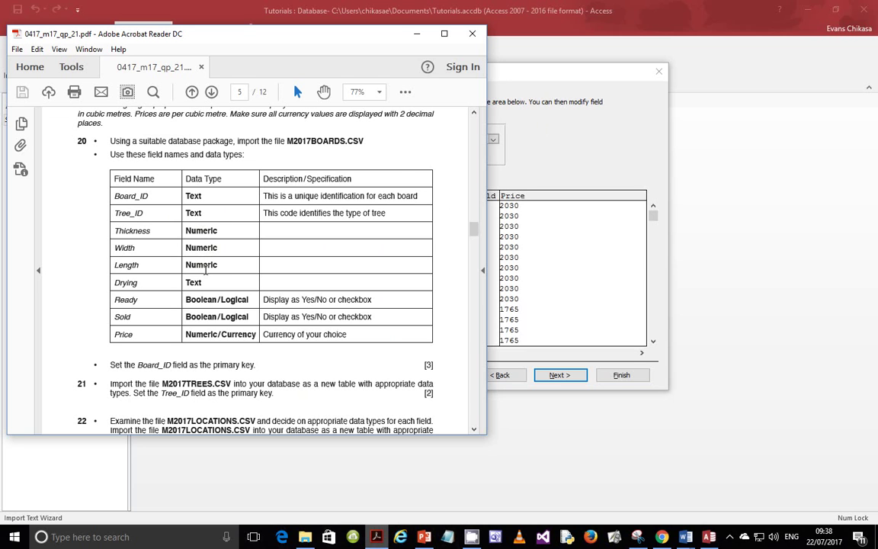
pyautogui.click(536, 175)
pyautogui.click(329, 231)
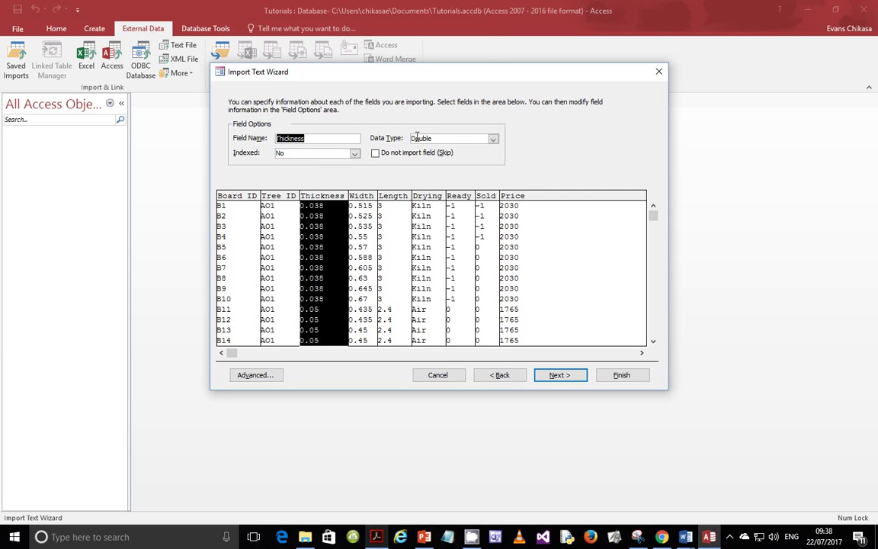
pyautogui.click(364, 233)
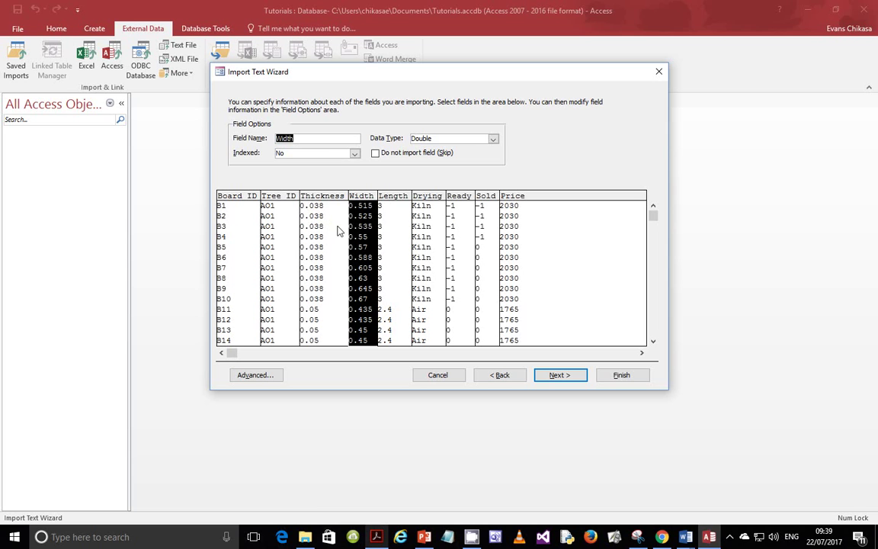
pyautogui.click(388, 225)
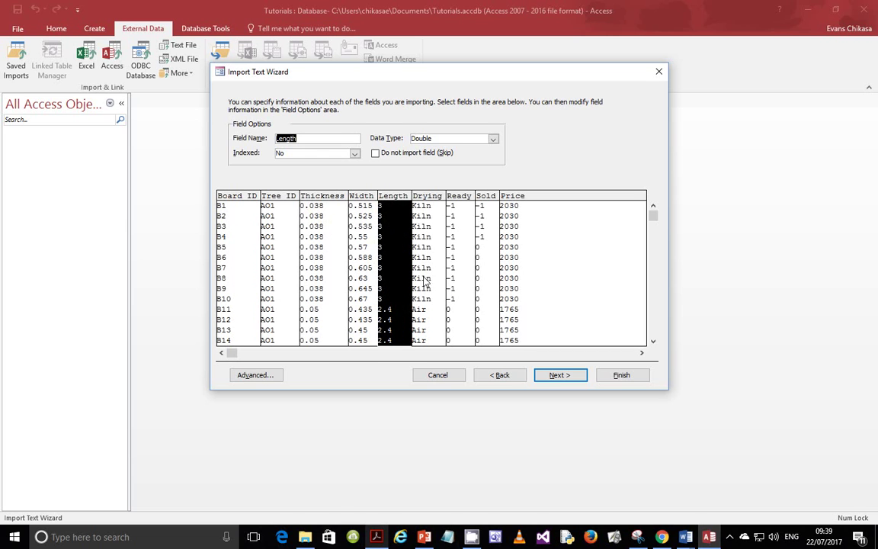
# Compare the Drying field's data type in the import wizard with the field table in the exam paper
pyautogui.click(374, 536)
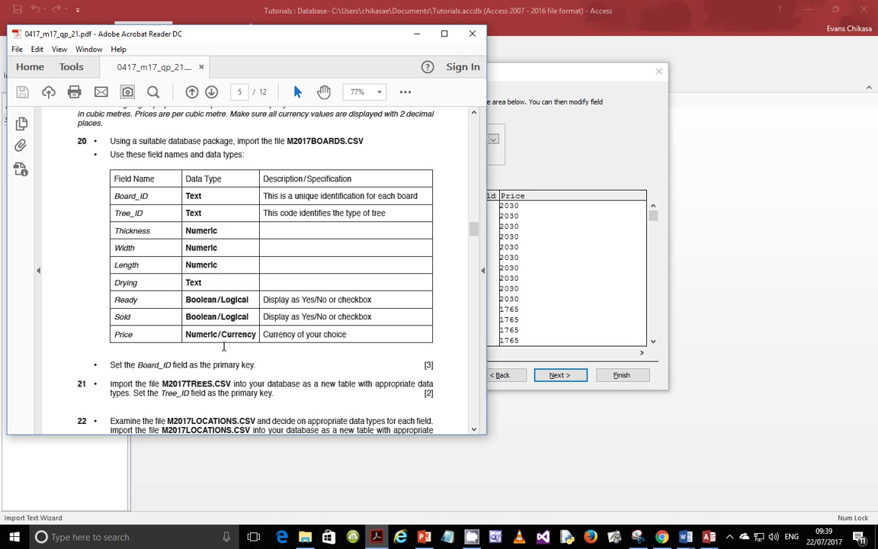
pyautogui.click(545, 251)
pyautogui.click(368, 240)
pyautogui.click(400, 229)
pyautogui.click(419, 225)
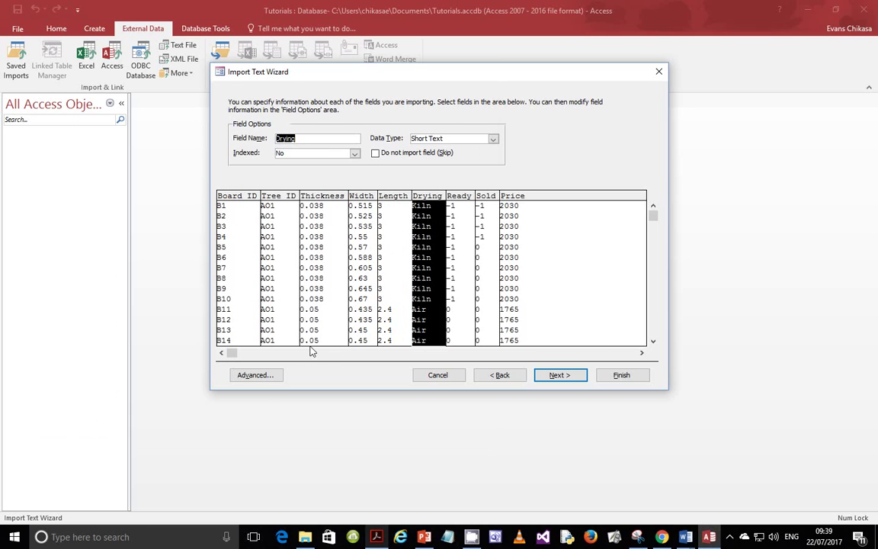
# Open the advanced import specification for M2017BOARDS and place it beside the exam paper's field table for comparison
pyautogui.click(254, 374)
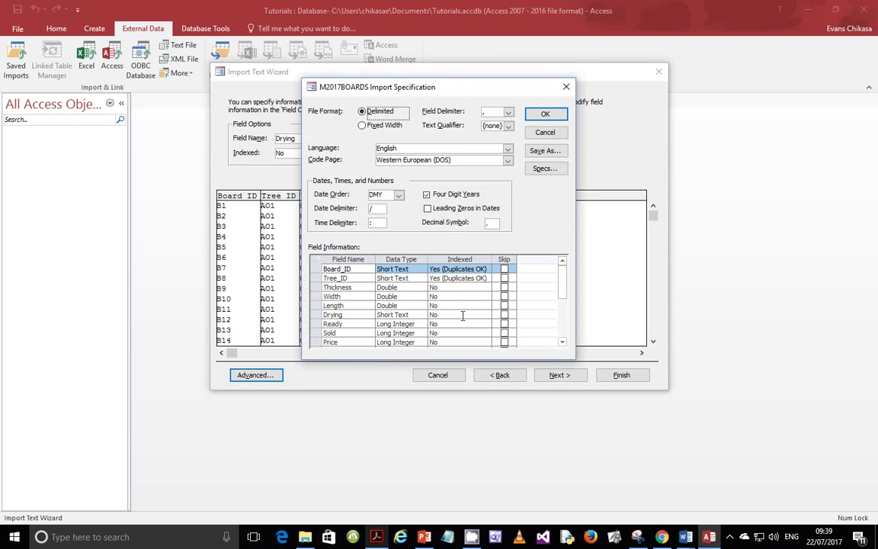
pyautogui.scroll(-1, 465, 326)
pyautogui.scroll(1, 465, 325)
pyautogui.moveTo(423, 87); pyautogui.dragTo(547, 80)
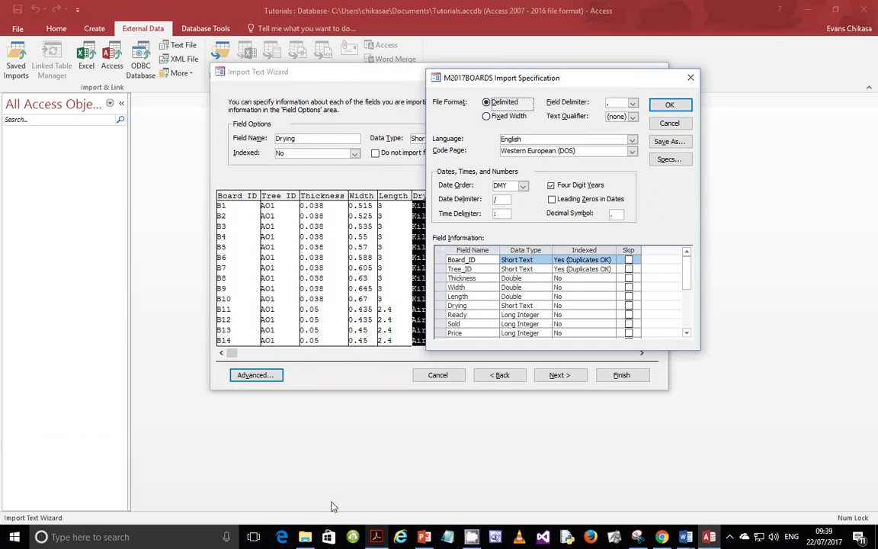
pyautogui.click(368, 539)
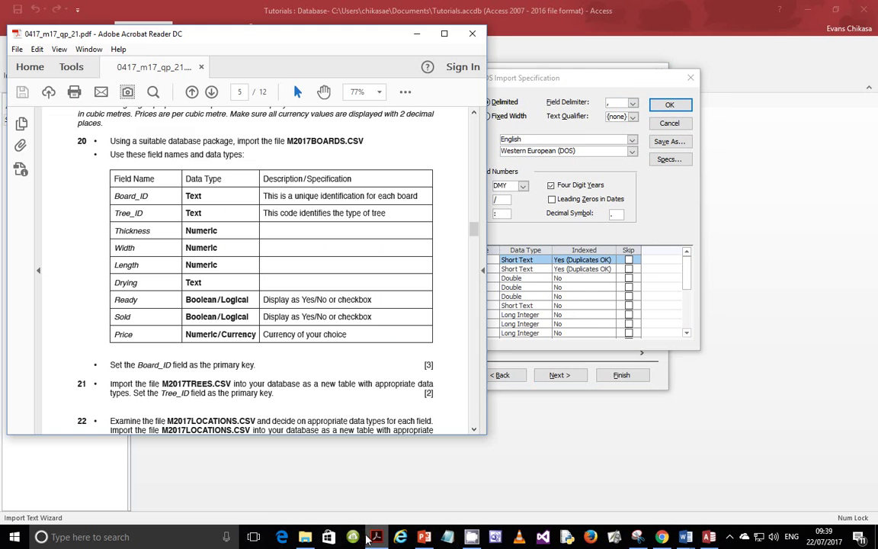
pyautogui.click(584, 80)
pyautogui.click(376, 537)
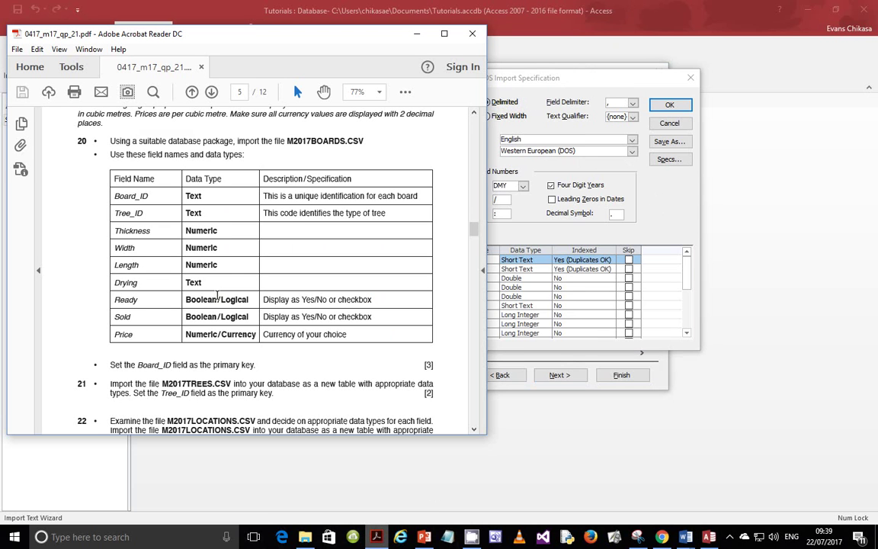
pyautogui.click(561, 78)
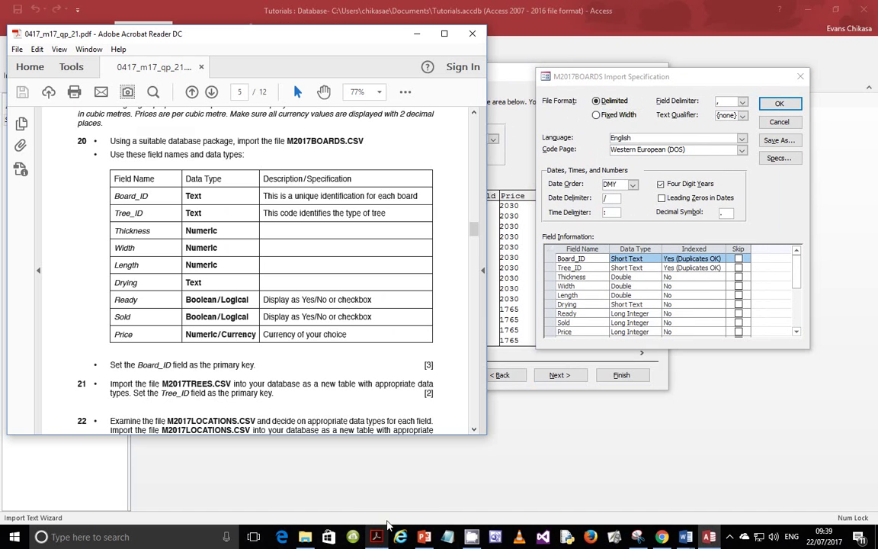
pyautogui.click(376, 536)
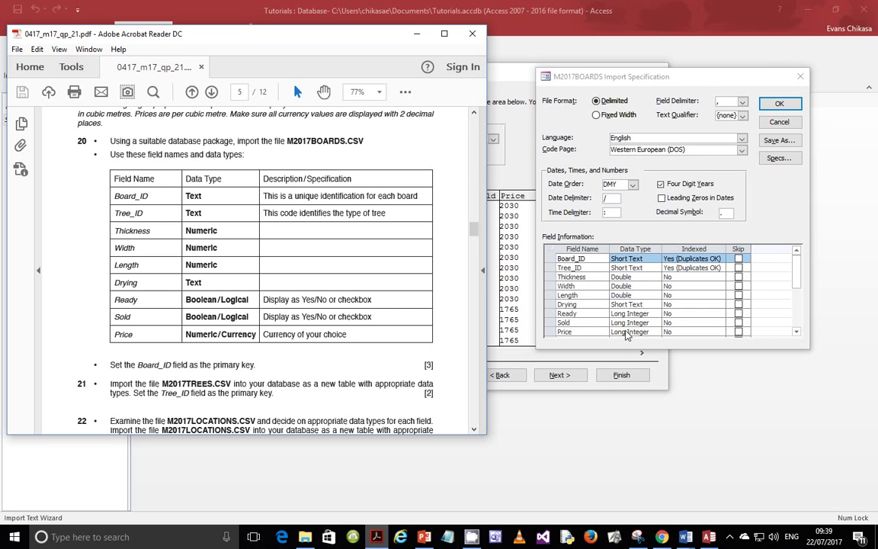
# Set the data type of the Ready and Sold fields to Yes/No in the import specification
pyautogui.click(637, 322)
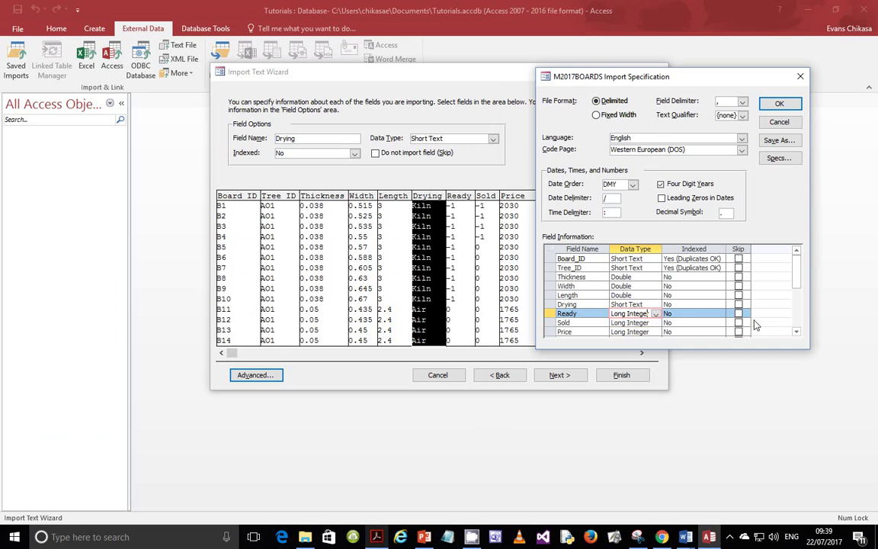
pyautogui.click(655, 313)
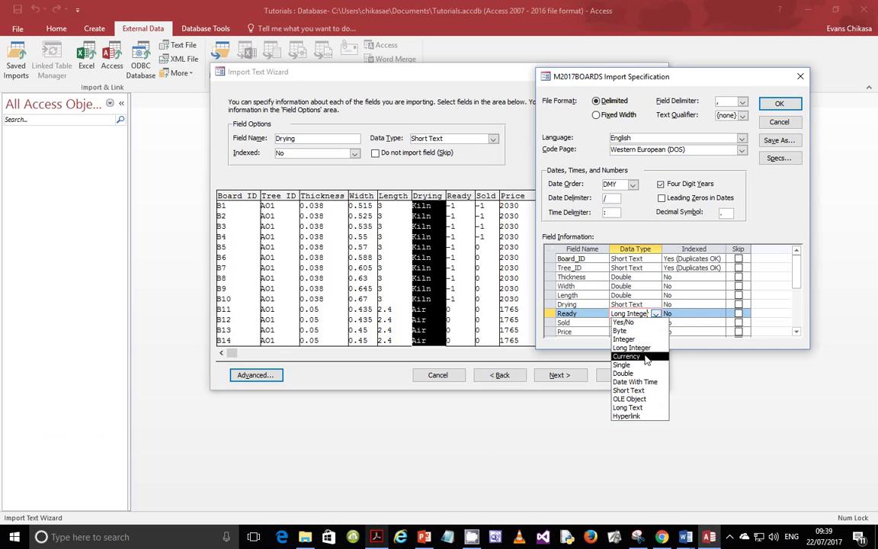
pyautogui.click(626, 356)
pyautogui.click(657, 314)
pyautogui.click(623, 322)
pyautogui.click(657, 323)
pyautogui.click(622, 332)
pyautogui.click(655, 322)
pyautogui.click(647, 331)
# Set the Price field's data type to Currency and accept the import specification
pyautogui.click(647, 331)
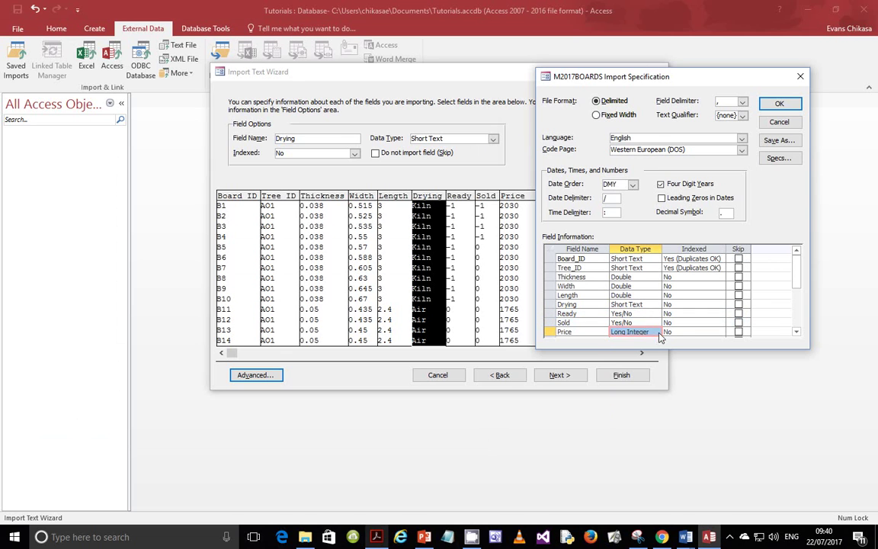
pyautogui.click(656, 331)
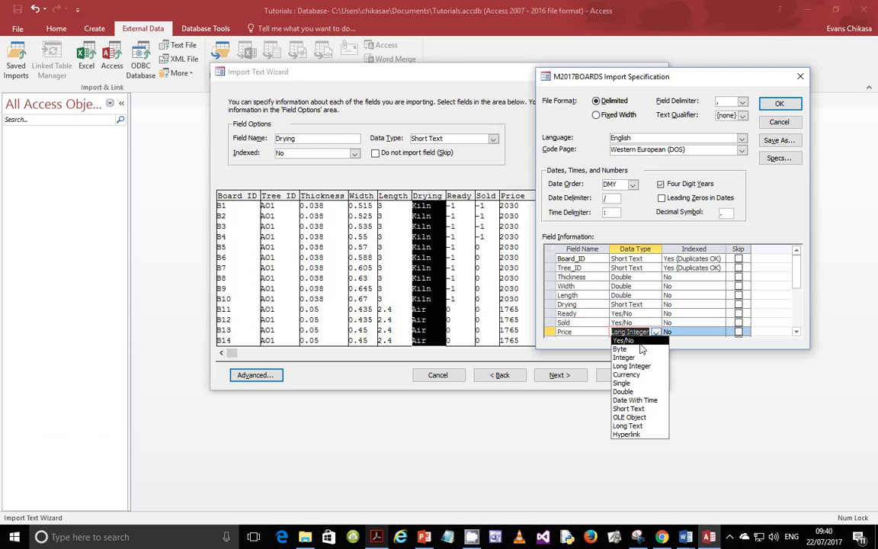
pyautogui.click(625, 374)
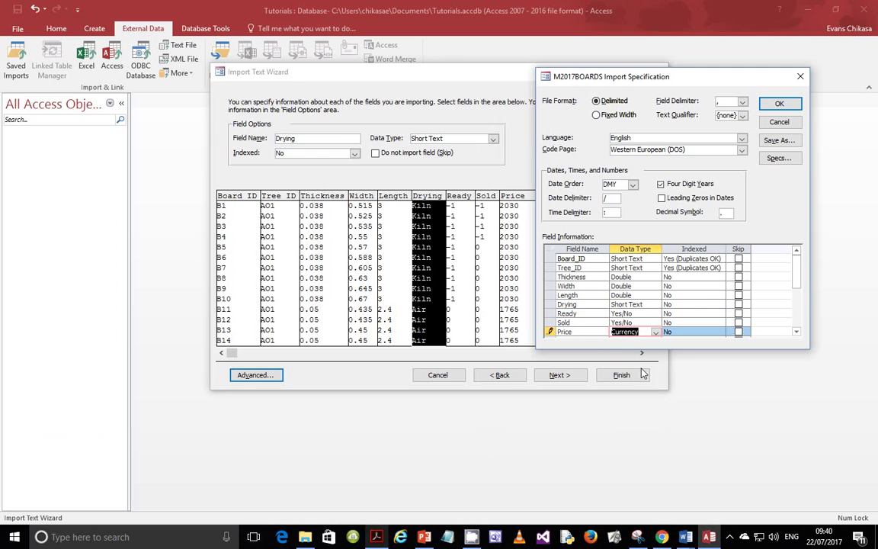
pyautogui.click(779, 104)
# Check the data types of the Ready, Sold and Price fields in the wizard after consulting the exam paper
pyautogui.hotkey('alt', 'Tab')
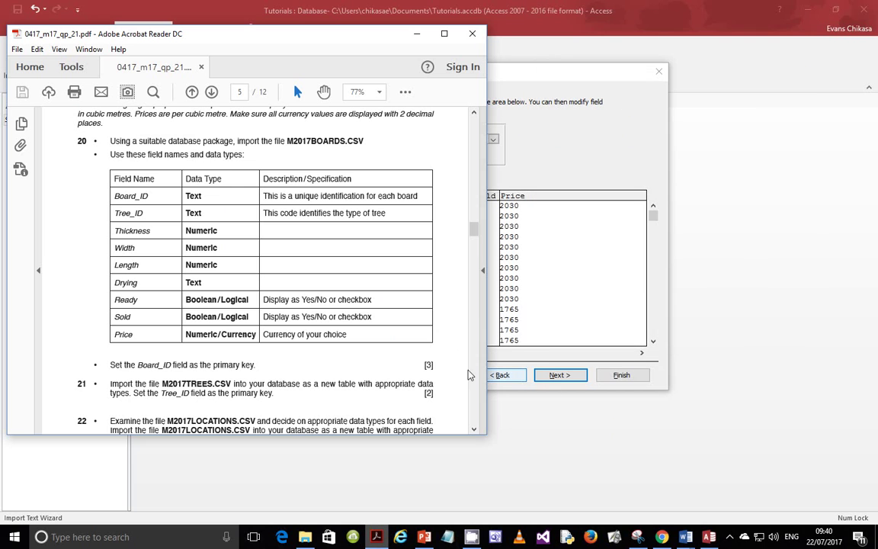
pyautogui.click(553, 140)
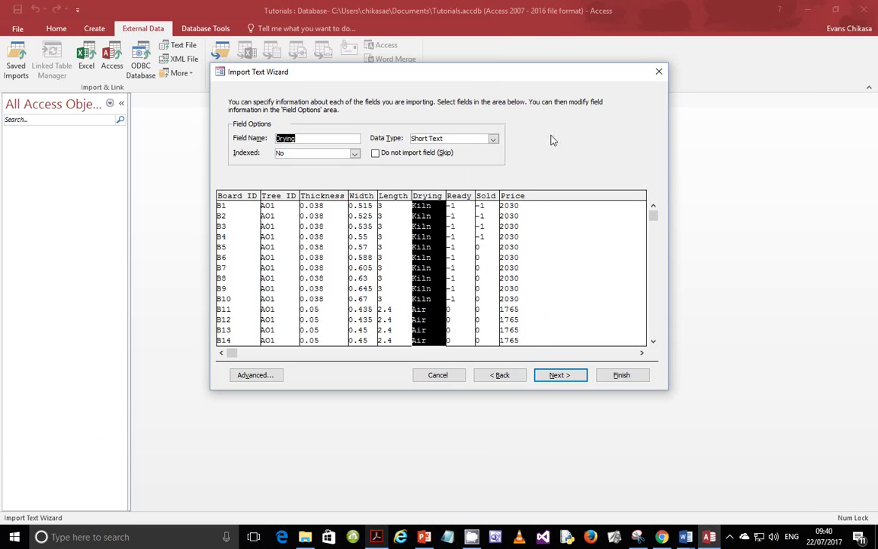
pyautogui.click(459, 243)
pyautogui.click(486, 258)
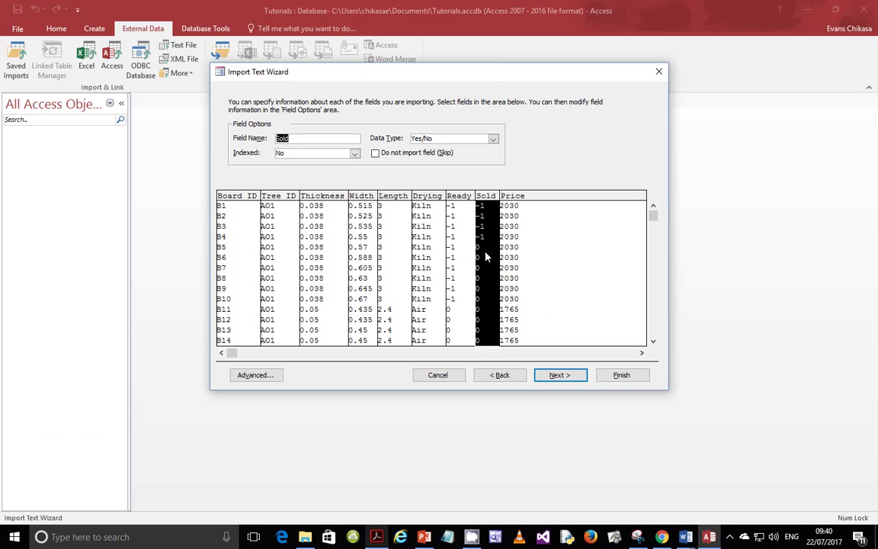
pyautogui.click(510, 256)
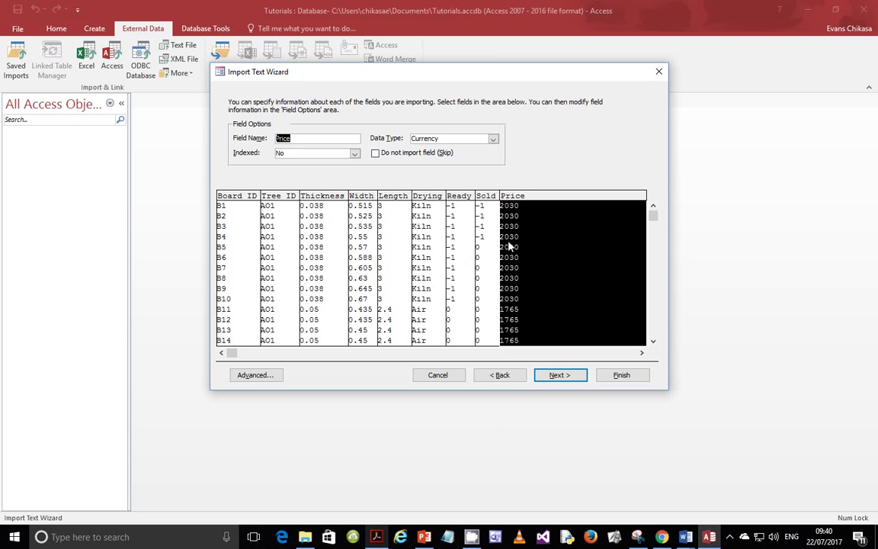
# Consult the exam paper's primary key instruction and choose Board_ID as the new table's own primary key
pyautogui.click(564, 376)
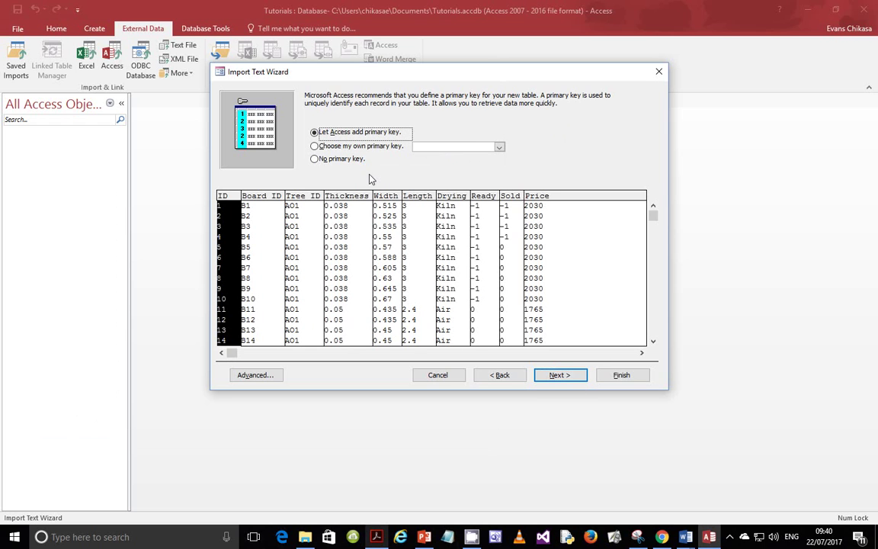
pyautogui.click(373, 538)
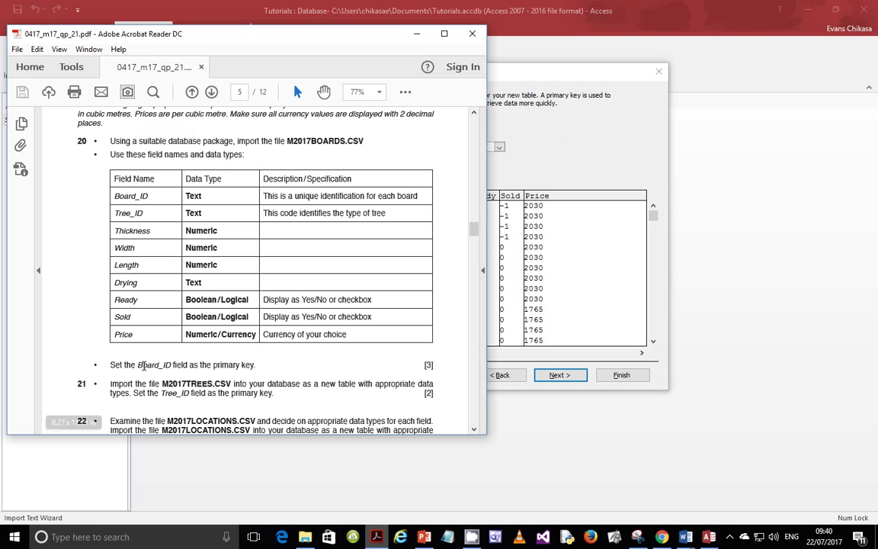
pyautogui.moveTo(118, 363); pyautogui.dragTo(244, 364)
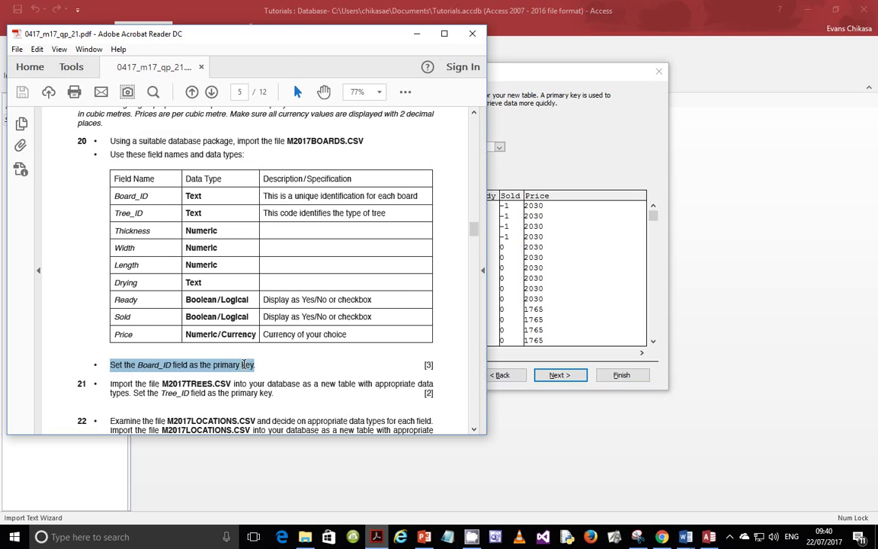
pyautogui.click(503, 258)
pyautogui.click(348, 146)
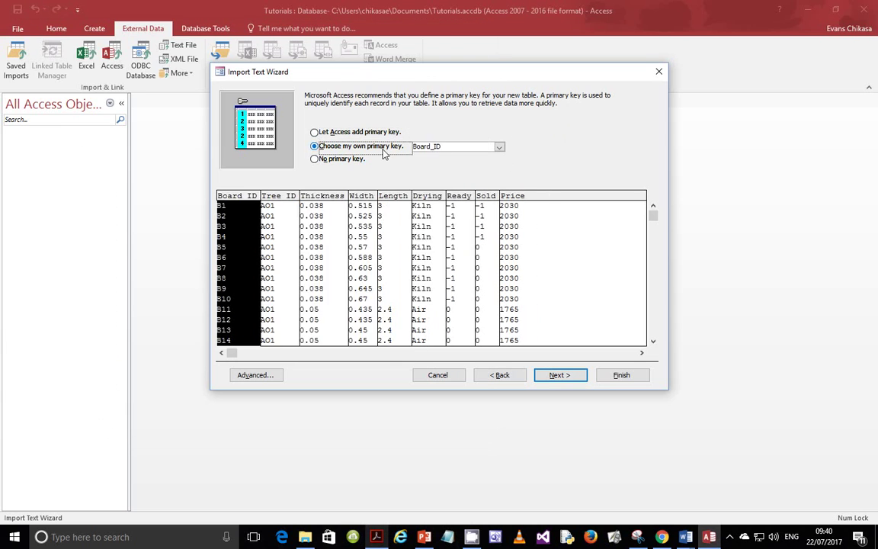
# Finish importing the data into the table M2017BOARDS without saving the import steps
pyautogui.click(560, 374)
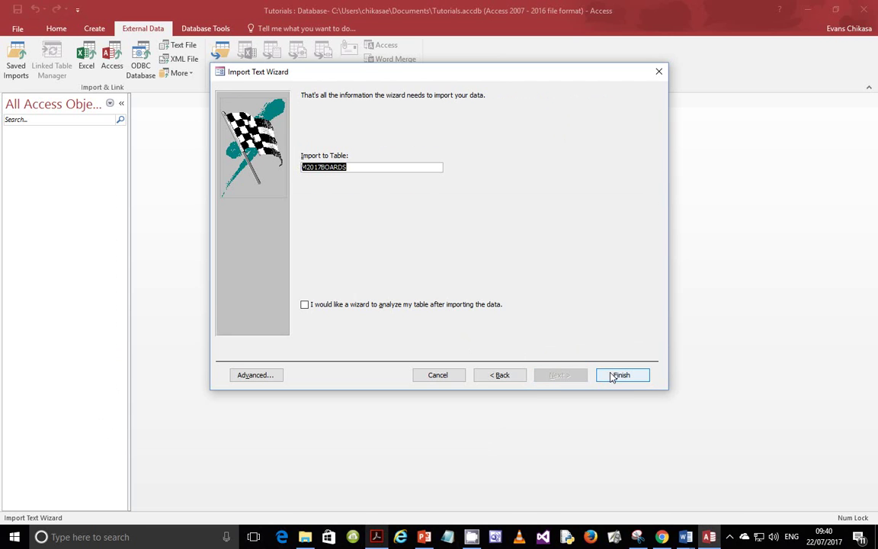
pyautogui.click(631, 381)
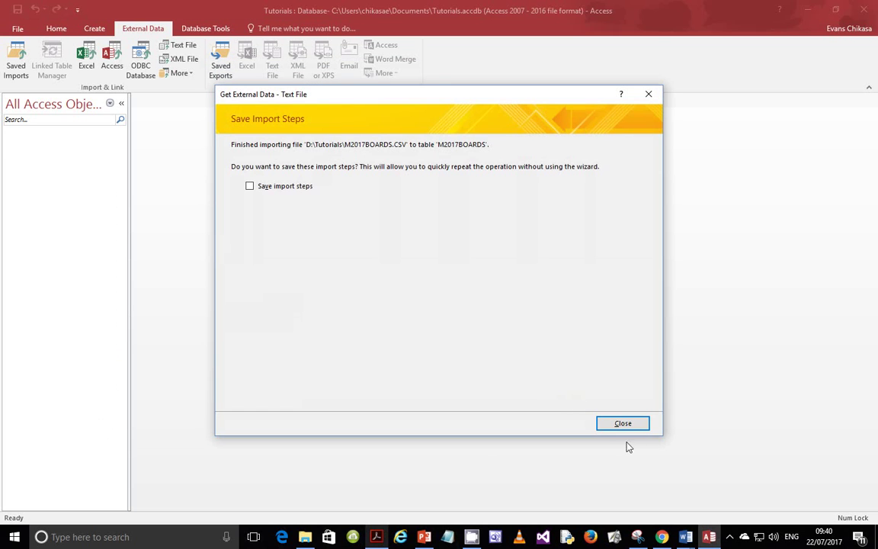
pyautogui.click(623, 424)
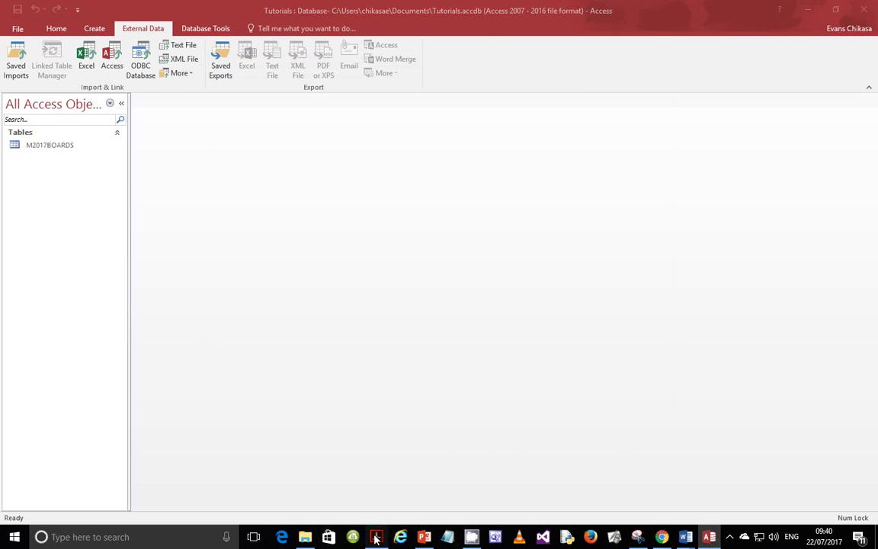
# Read question 21 in the exam paper, then start importing the text file M2017TREES.CSV from D:\Tutorials into a new Access table
pyautogui.click(376, 536)
pyautogui.scroll(-3, 192, 305)
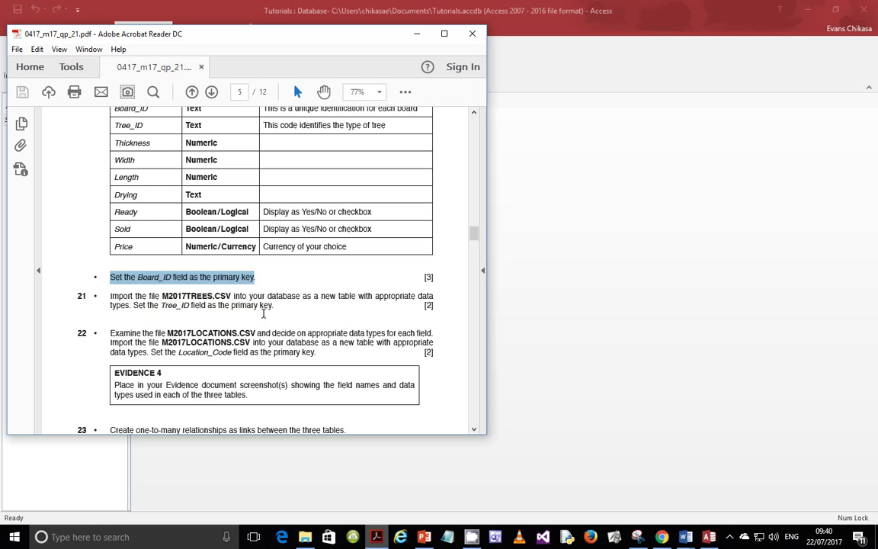
pyautogui.click(709, 538)
pyautogui.click(179, 45)
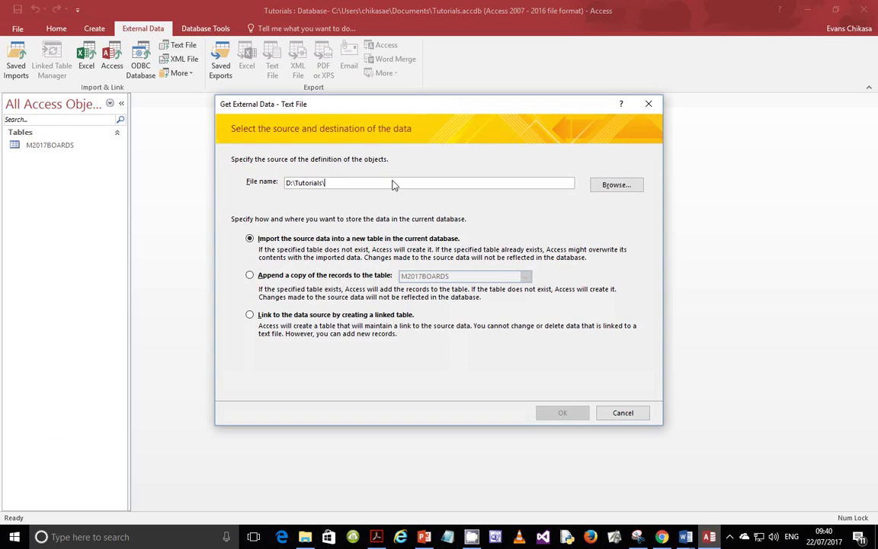
pyautogui.click(616, 185)
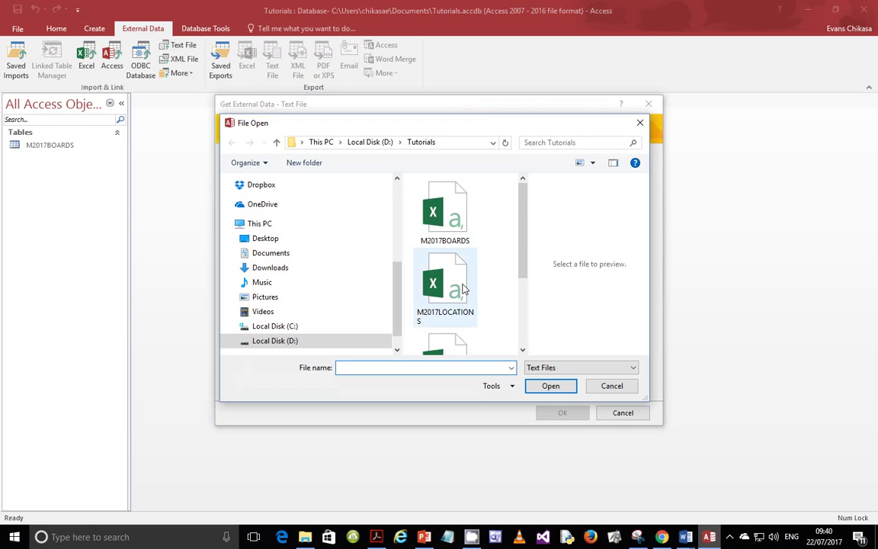
pyautogui.scroll(-1, 463, 282)
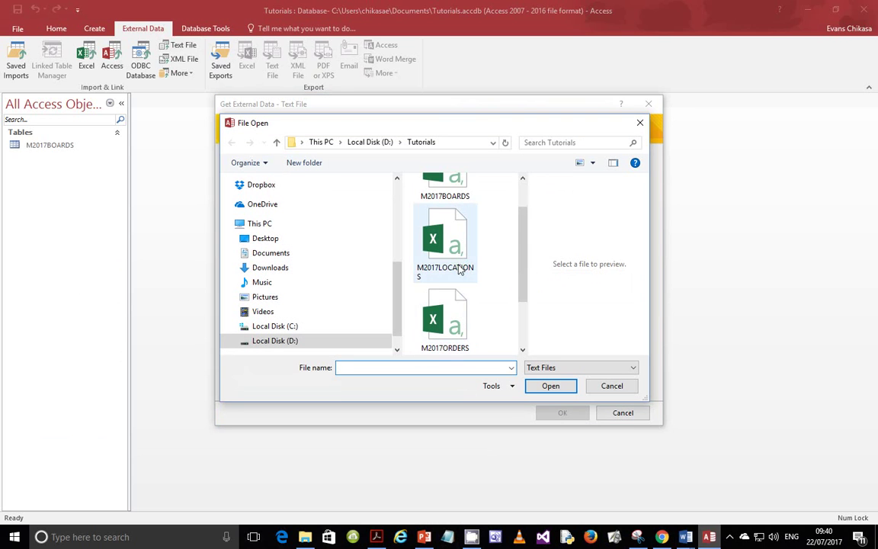
pyautogui.scroll(-1, 459, 274)
pyautogui.click(450, 320)
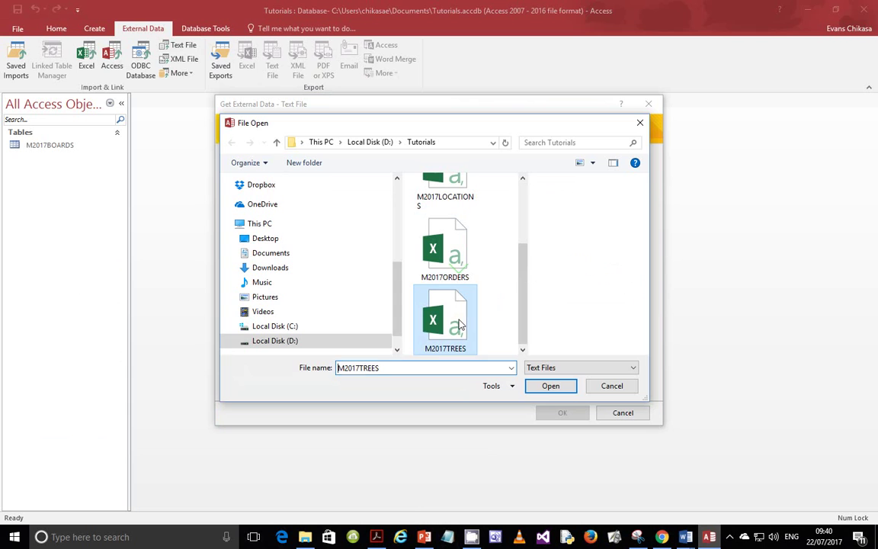
pyautogui.click(550, 386)
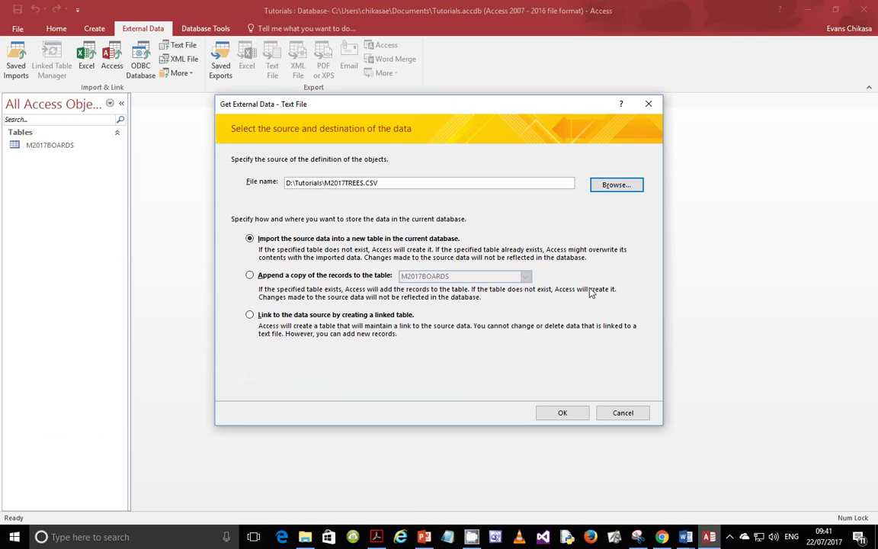
pyautogui.click(561, 412)
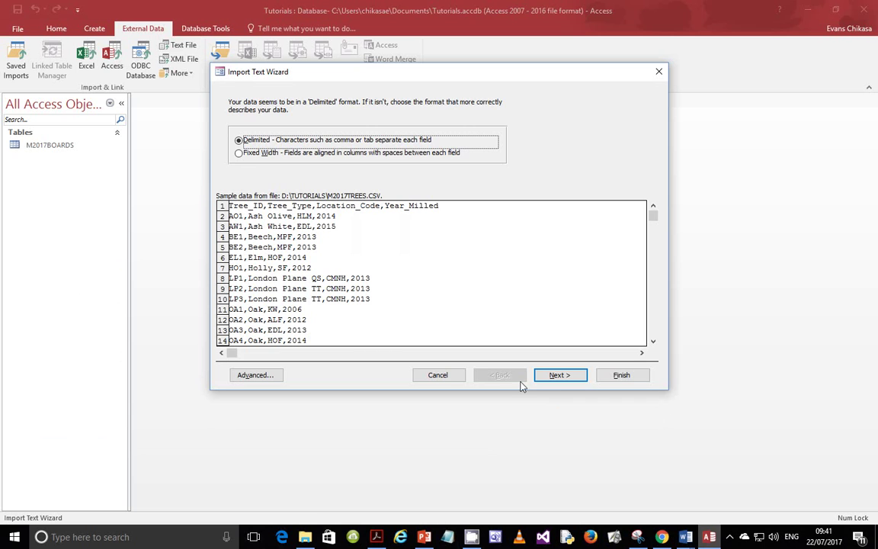
# Accept the delimited, comma-separated format for M2017TREES.CSV and mark its first row as containing field names
pyautogui.click(559, 374)
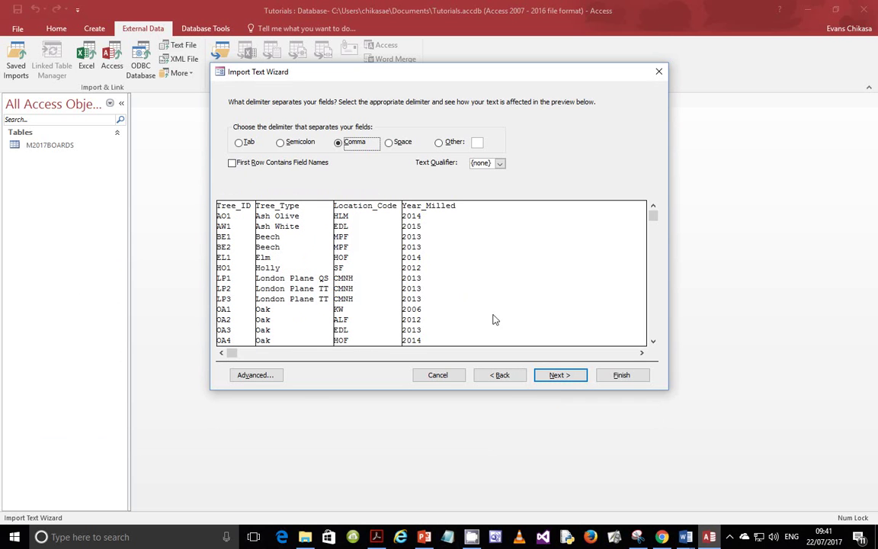
pyautogui.click(291, 165)
pyautogui.click(560, 374)
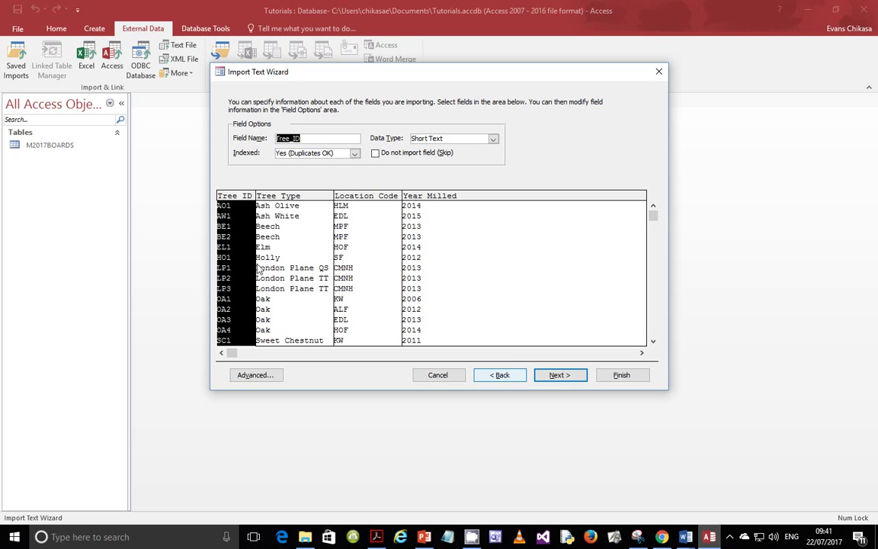
# Check the wizard's data types for the Tree_Type, Location_Code and Year_Milled fields
pyautogui.click(277, 259)
pyautogui.click(343, 225)
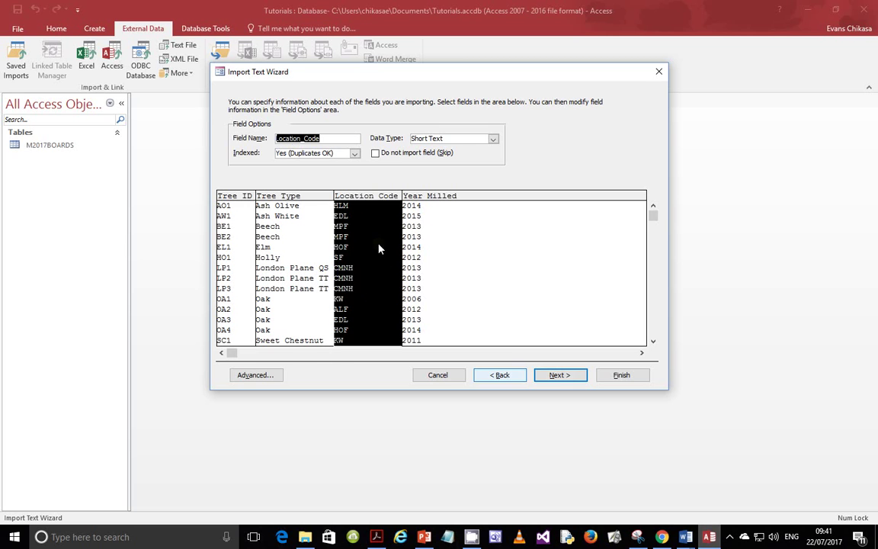
pyautogui.click(413, 246)
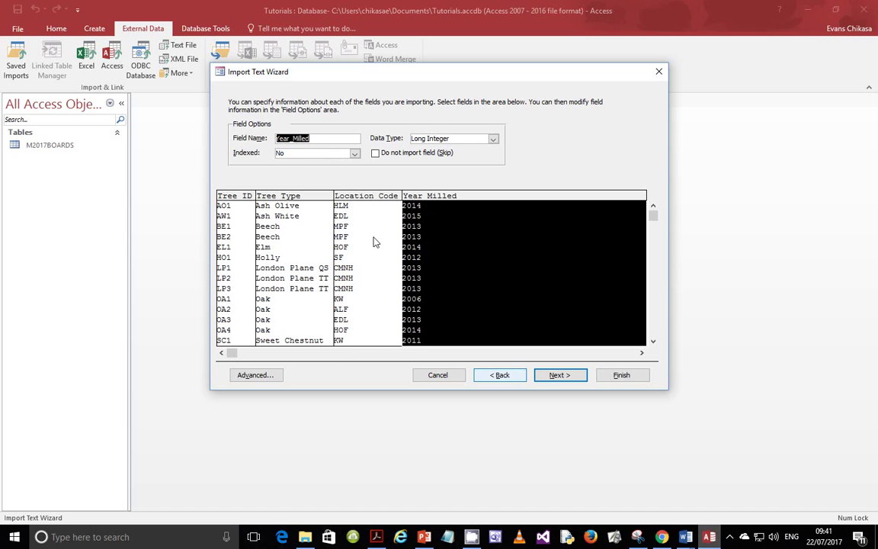
# Check the Location_Code, Tree_Type and Tree_ID field options, then choose Tree_ID as the primary key of the trees table
pyautogui.click(355, 255)
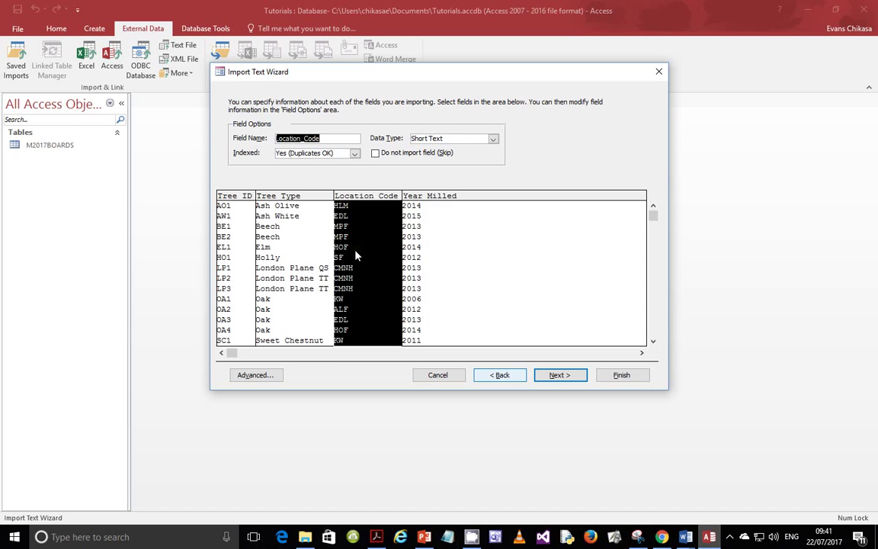
pyautogui.click(295, 253)
pyautogui.click(217, 232)
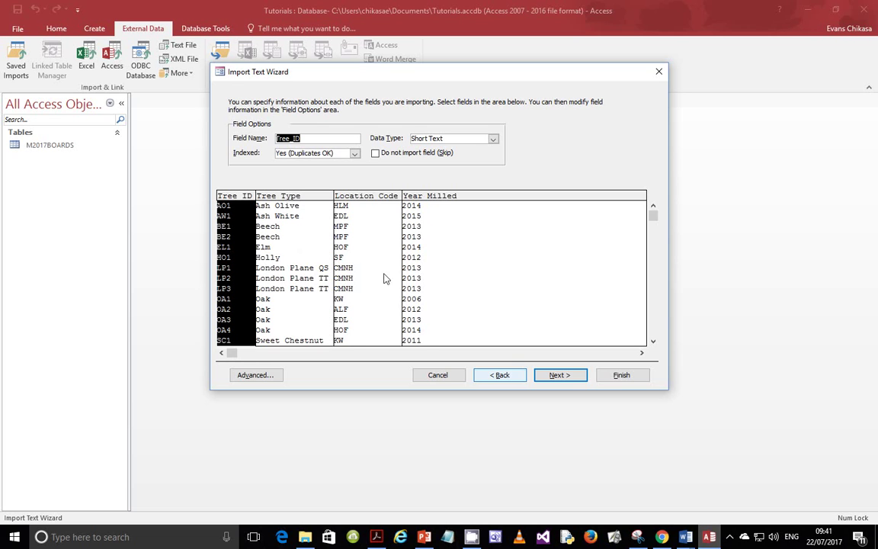
pyautogui.click(570, 376)
pyautogui.click(319, 146)
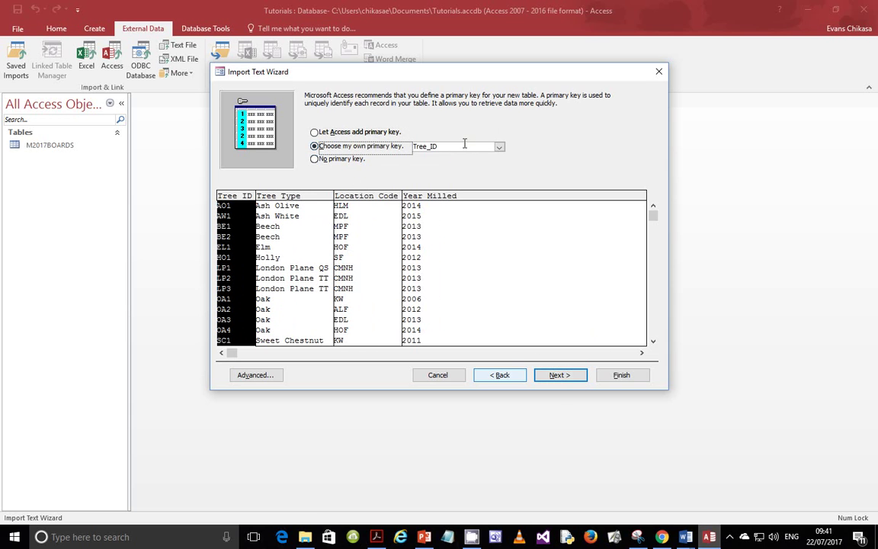
# Finish importing the data into the table M2017TREES without saving the import steps
pyautogui.click(565, 376)
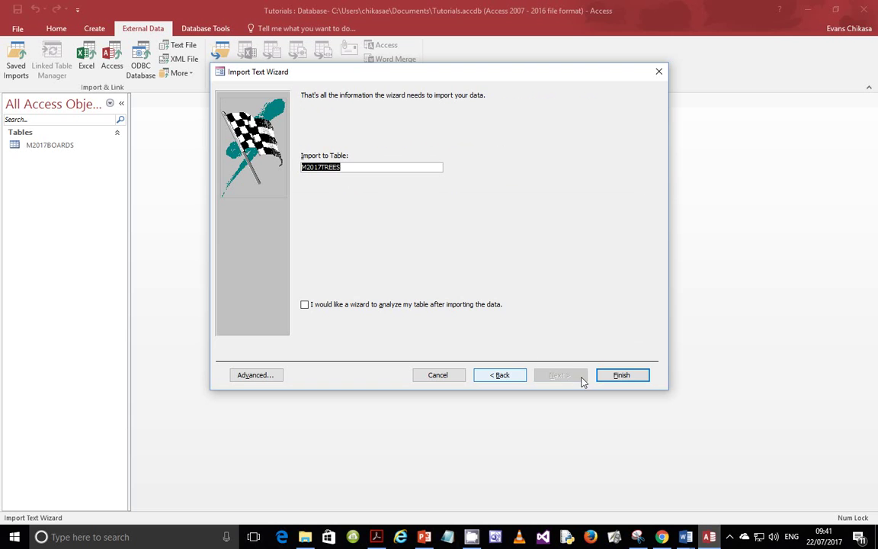
pyautogui.click(616, 377)
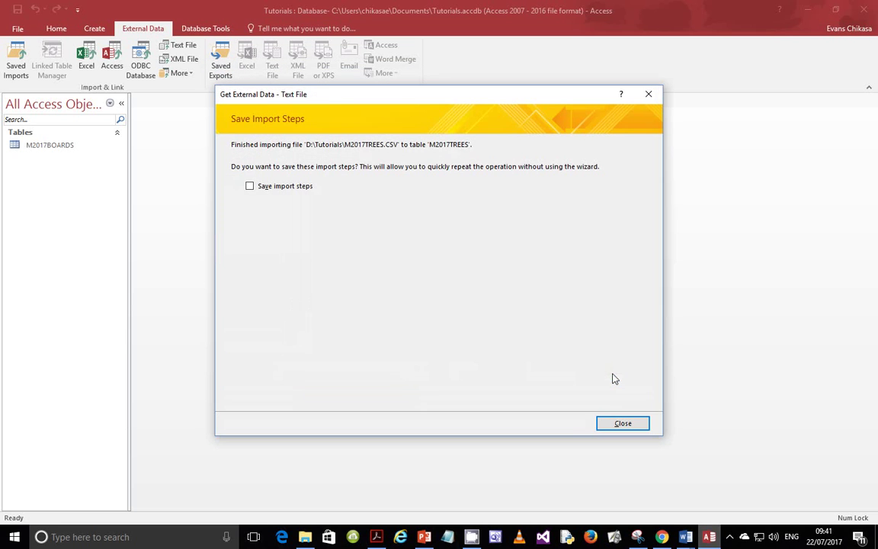
pyautogui.click(622, 423)
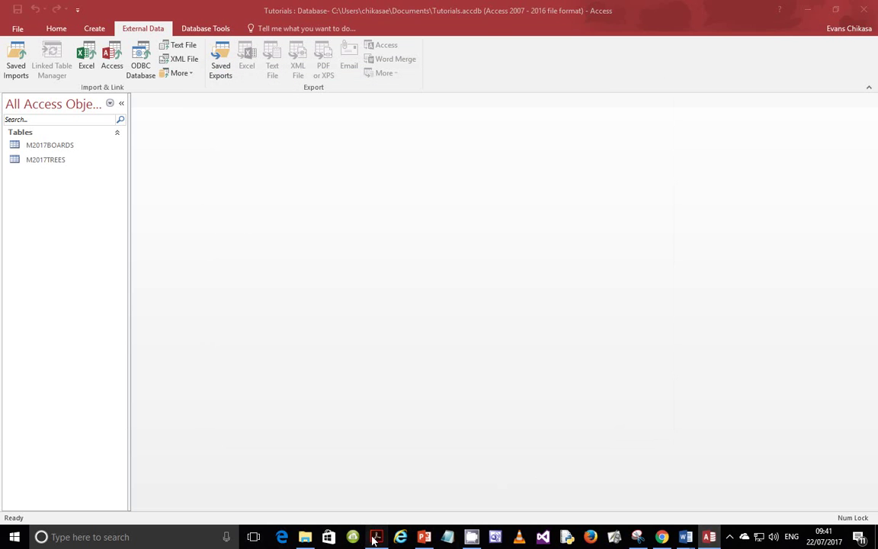
# Read question 22 in the exam paper, then open the M2017LOCATIONS file from D:\Tutorials in Excel
pyautogui.click(376, 536)
pyautogui.scroll(-2, 288, 320)
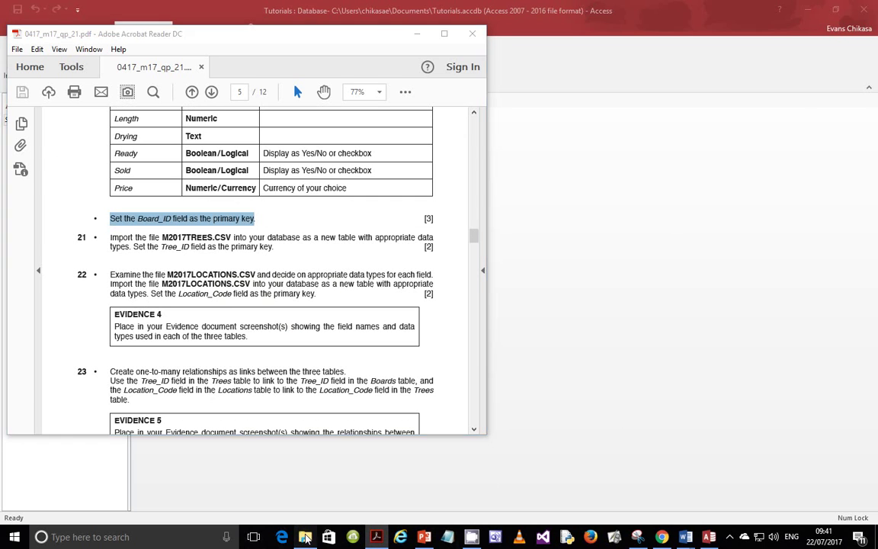
pyautogui.click(305, 536)
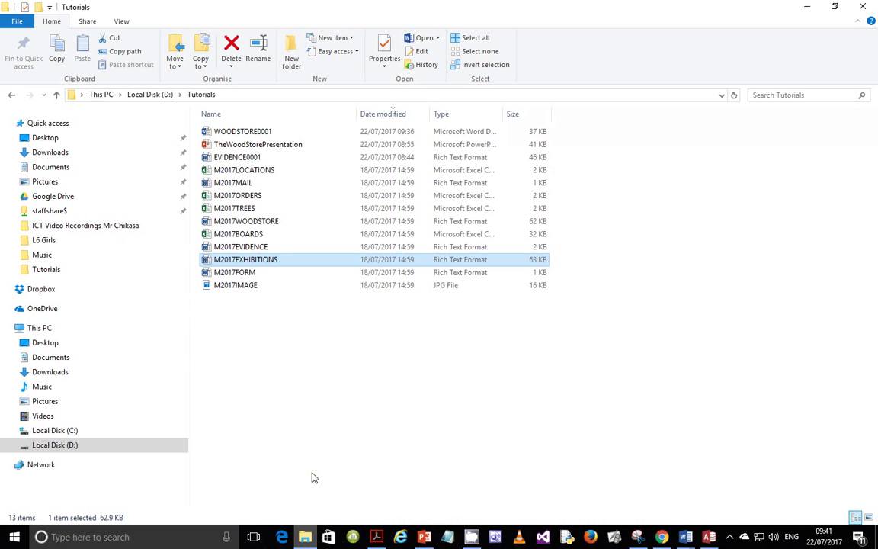
pyautogui.rightClick(278, 173)
pyautogui.click(268, 172)
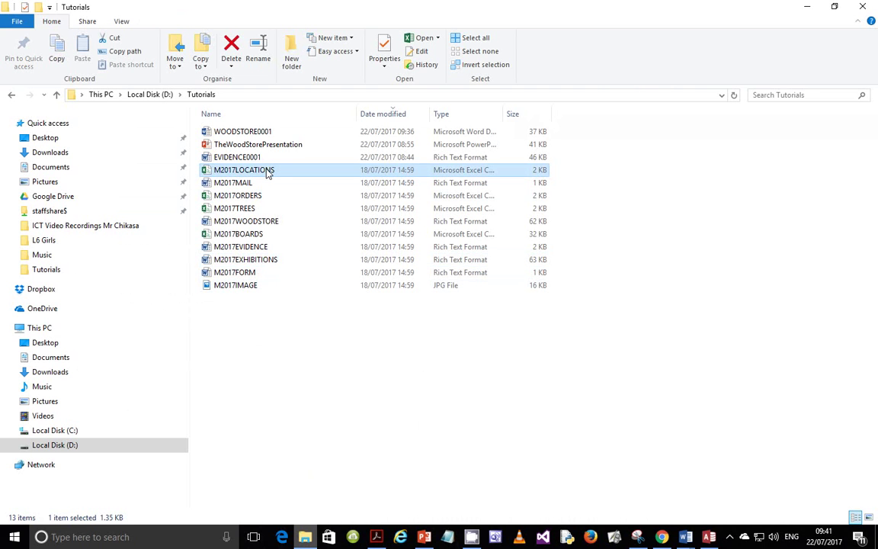
pyautogui.rightClick(268, 173)
pyautogui.click(298, 179)
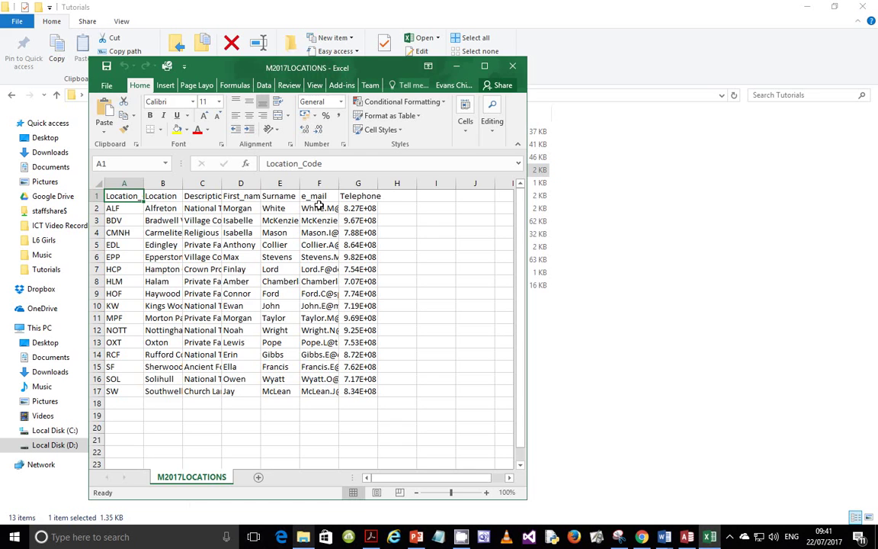
# Fit the column widths to examine the Location_Code to Telephone data, then close M2017LOCATIONS without saving
pyautogui.click(485, 67)
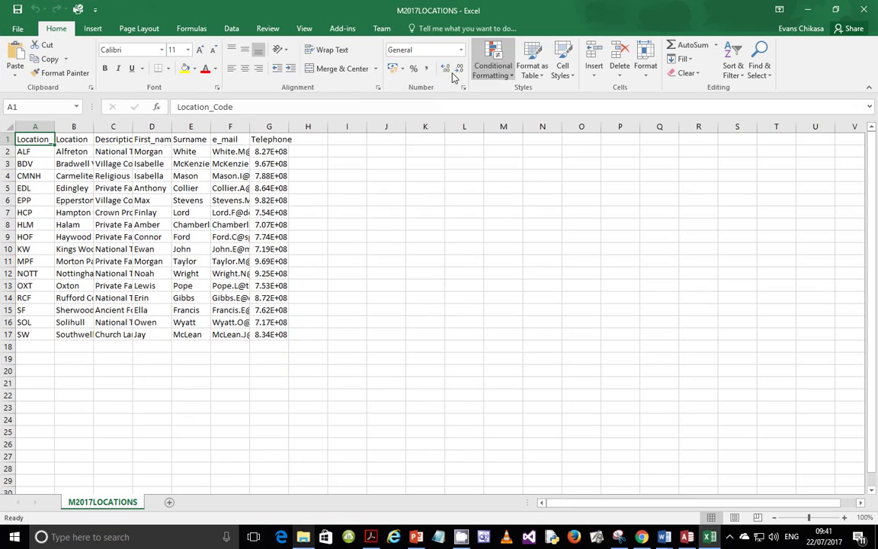
pyautogui.click(10, 126)
pyautogui.doubleClick(93, 127)
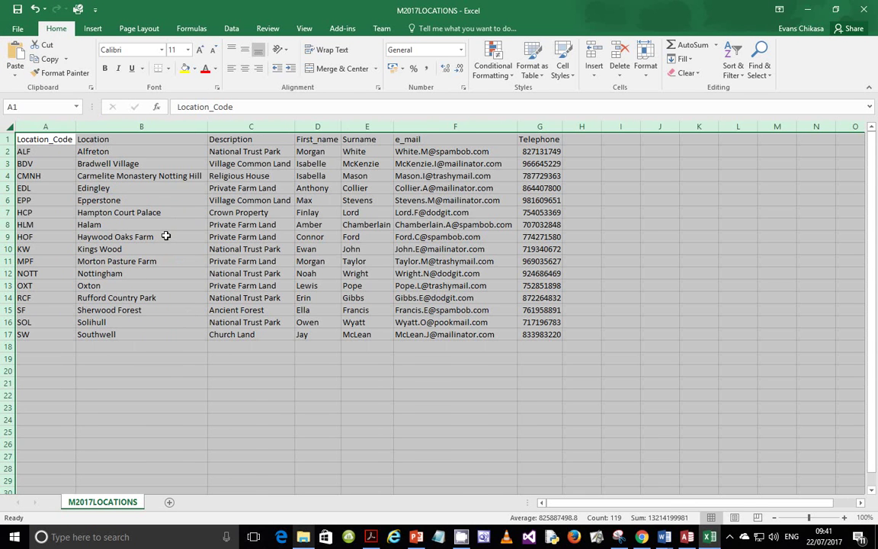
pyautogui.click(44, 156)
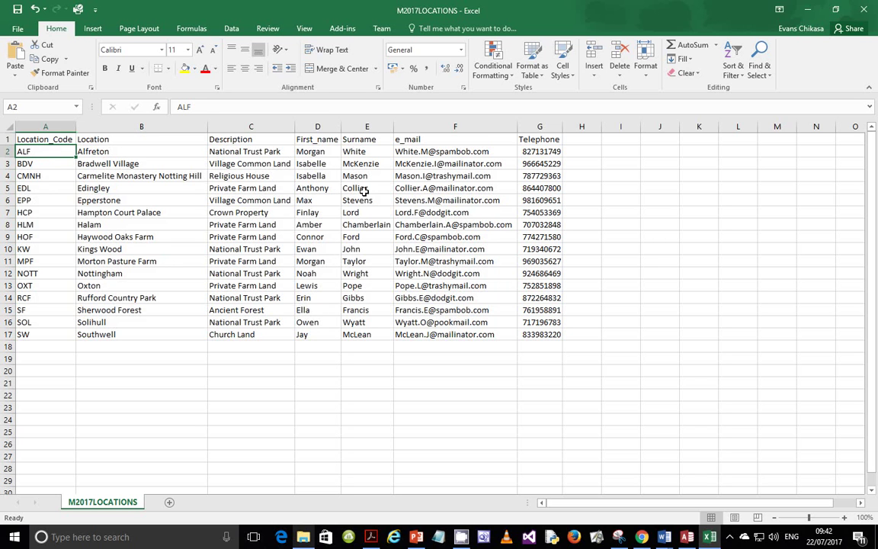
pyautogui.click(547, 153)
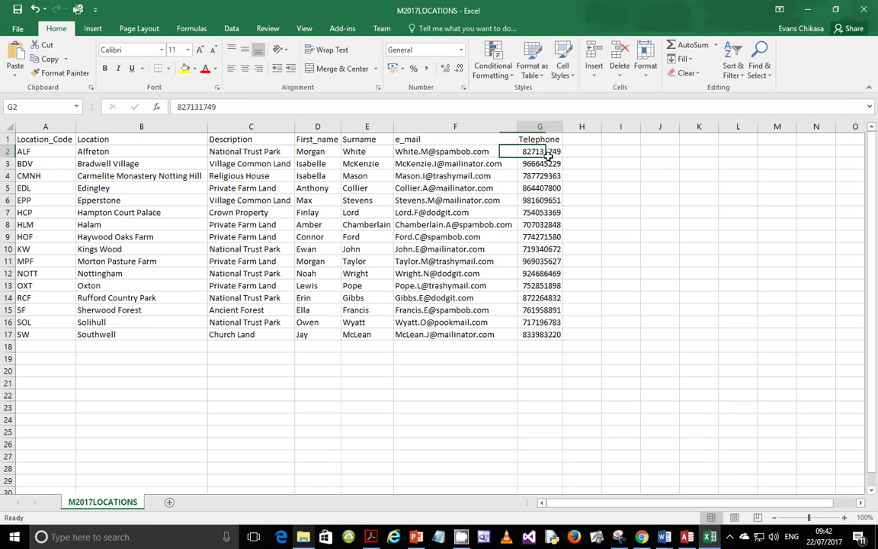
pyautogui.click(177, 108)
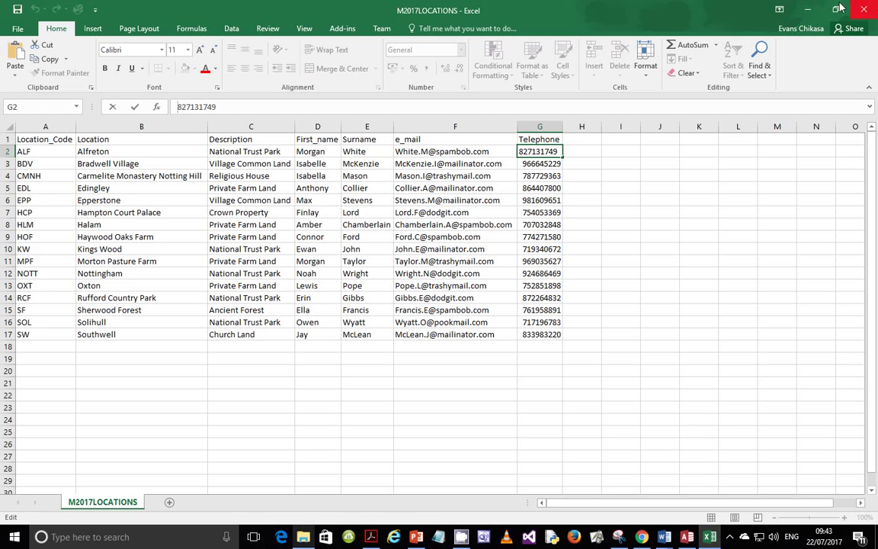
pyautogui.click(863, 9)
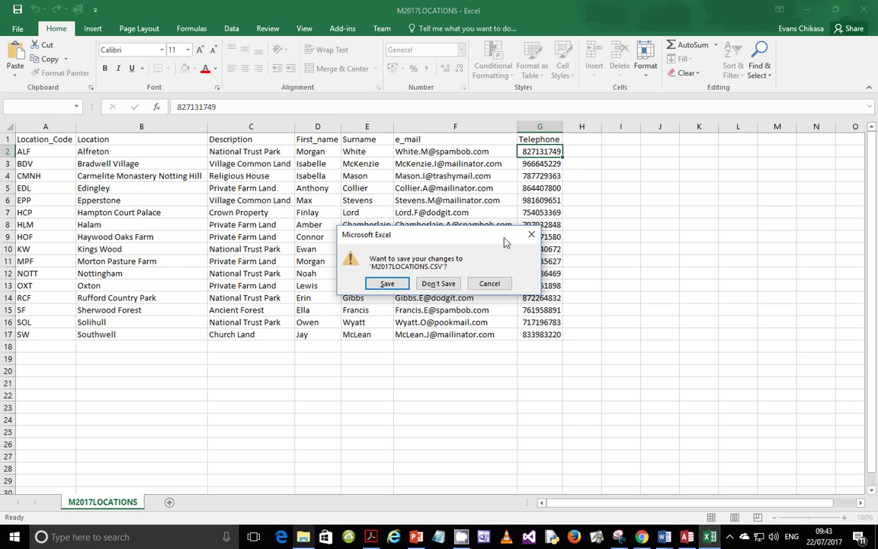
pyautogui.click(438, 284)
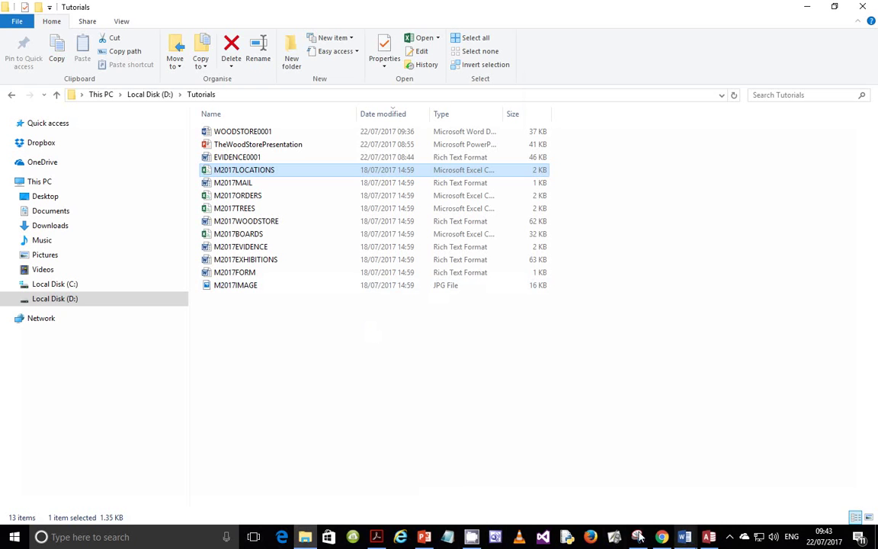
# Switch to Access and start importing the text file M2017LOCATIONS.CSV from D:\Tutorials into a new table
pyautogui.click(709, 536)
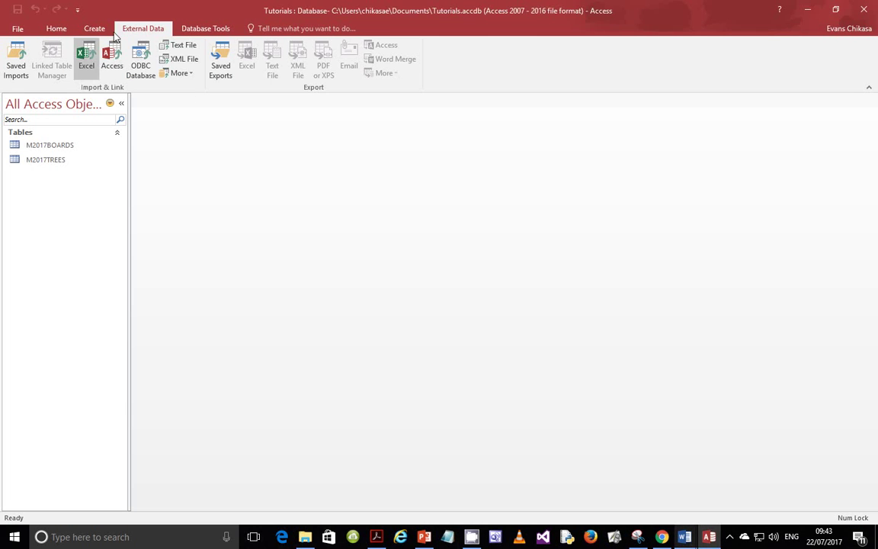
pyautogui.click(179, 45)
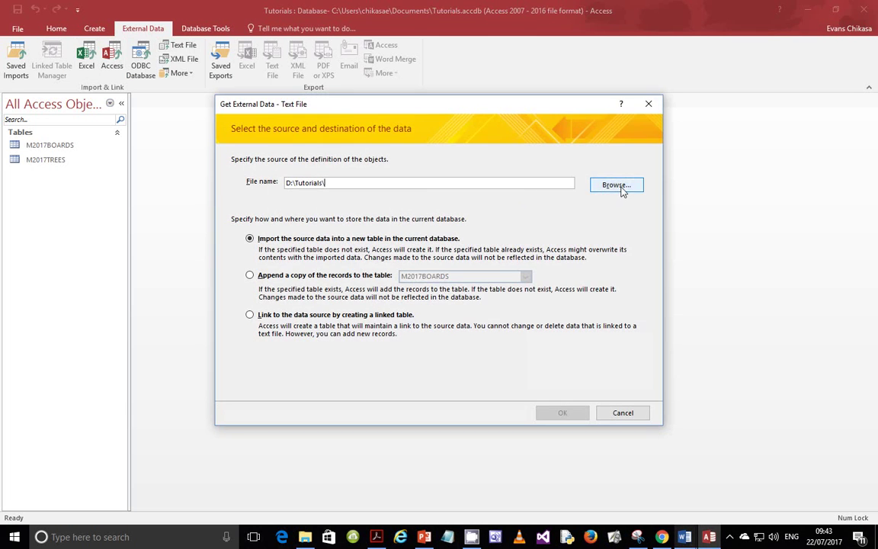
pyautogui.click(622, 189)
pyautogui.scroll(-2, 446, 198)
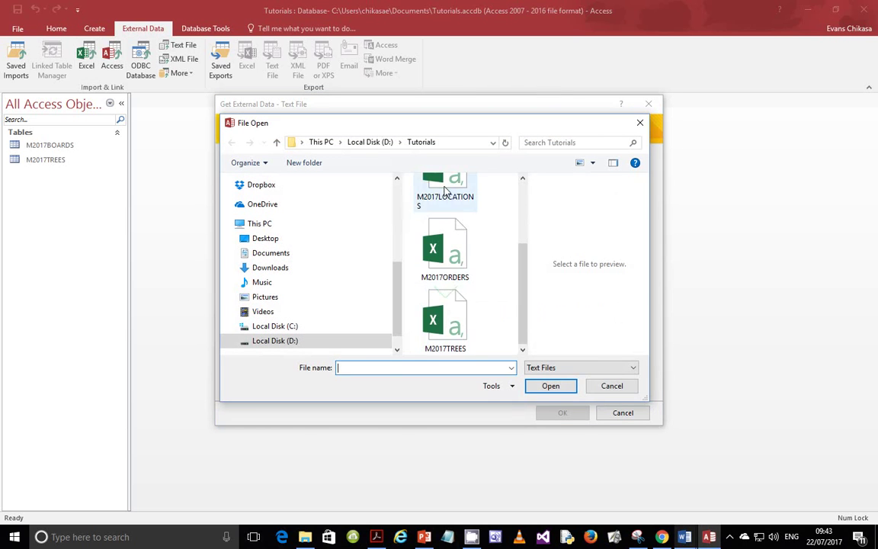
pyautogui.click(446, 191)
pyautogui.click(551, 386)
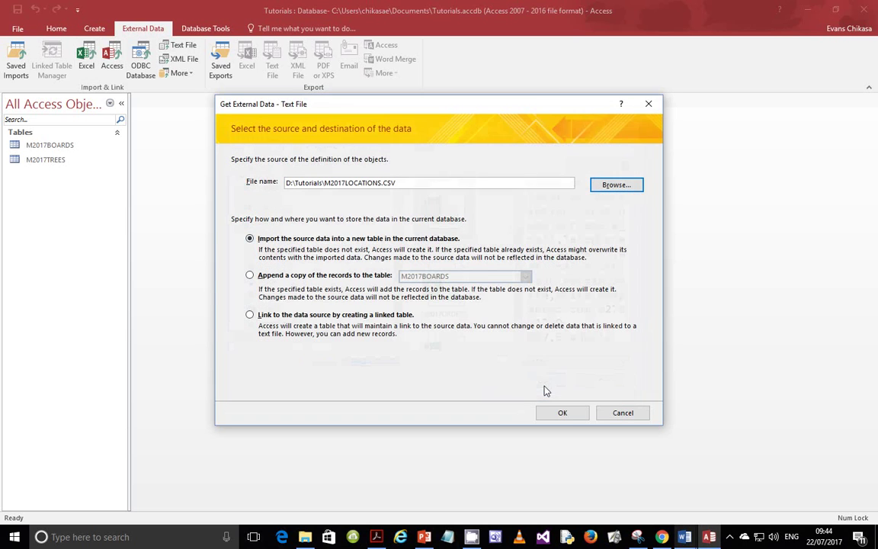
pyautogui.click(567, 412)
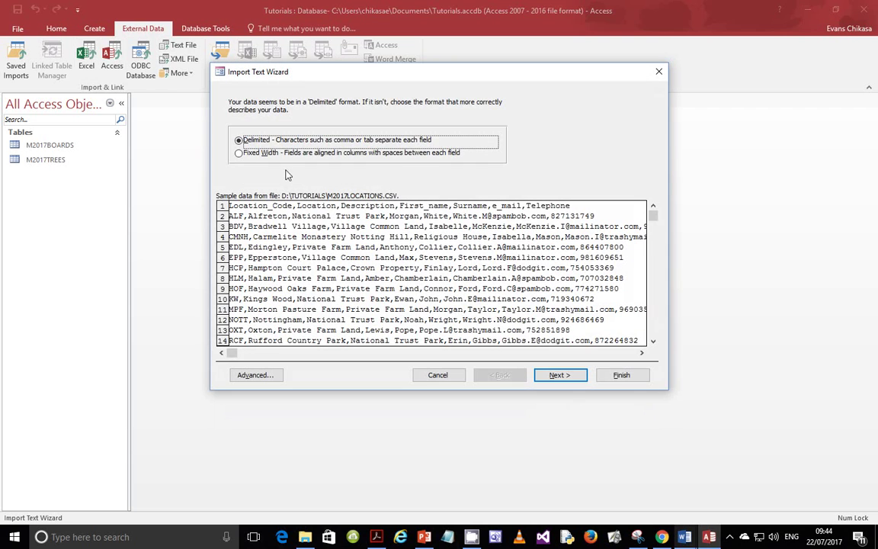
# Accept the delimited, comma-separated format for M2017LOCATIONS.CSV and mark its first row as containing field names
pyautogui.click(560, 376)
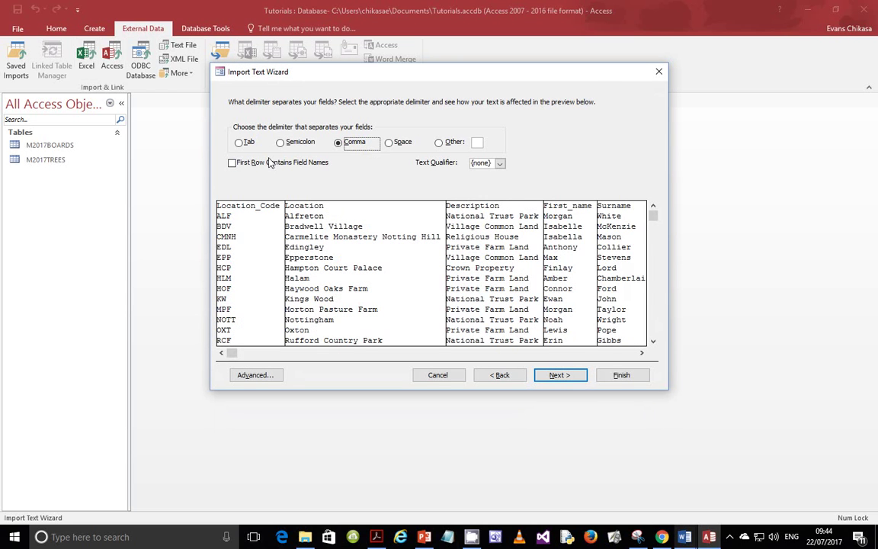
pyautogui.click(269, 163)
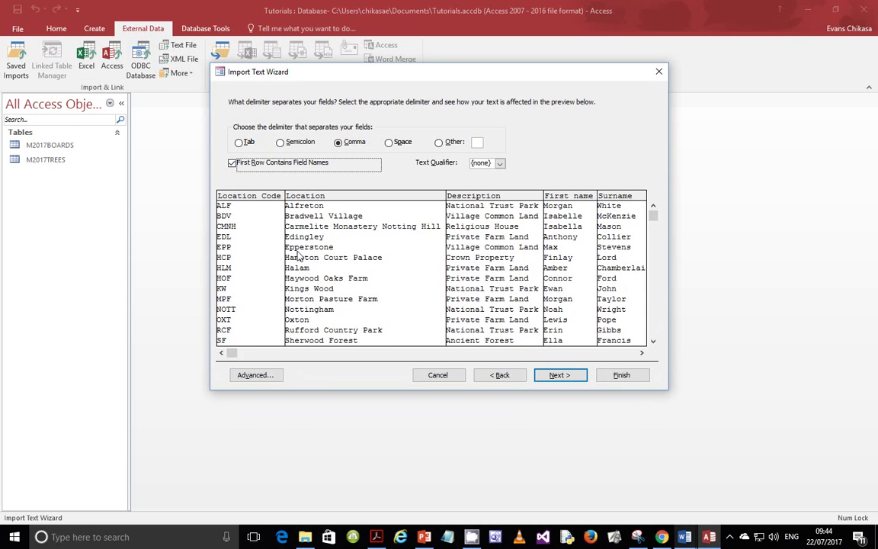
pyautogui.click(560, 375)
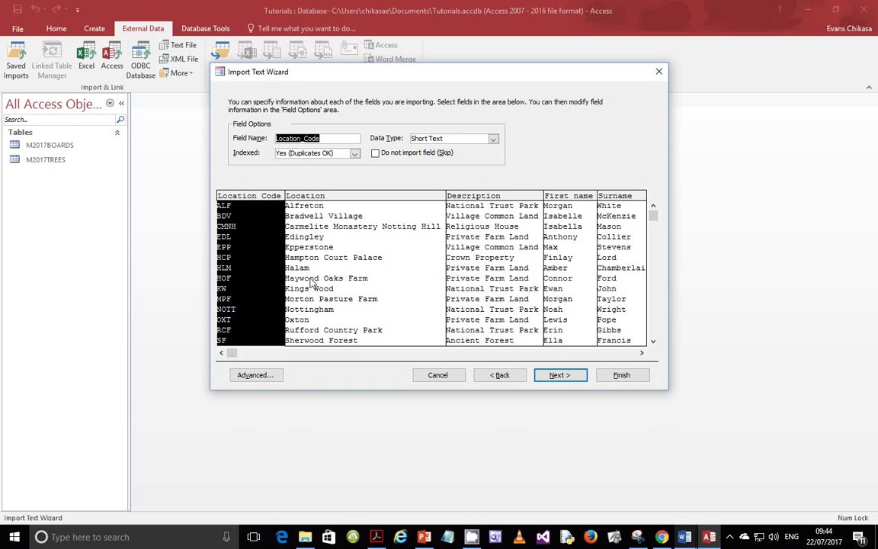
# Check the wizard's data types for the Location, Description, First_name, Surname and e_mail fields
pyautogui.click(304, 237)
pyautogui.click(496, 258)
pyautogui.click(550, 272)
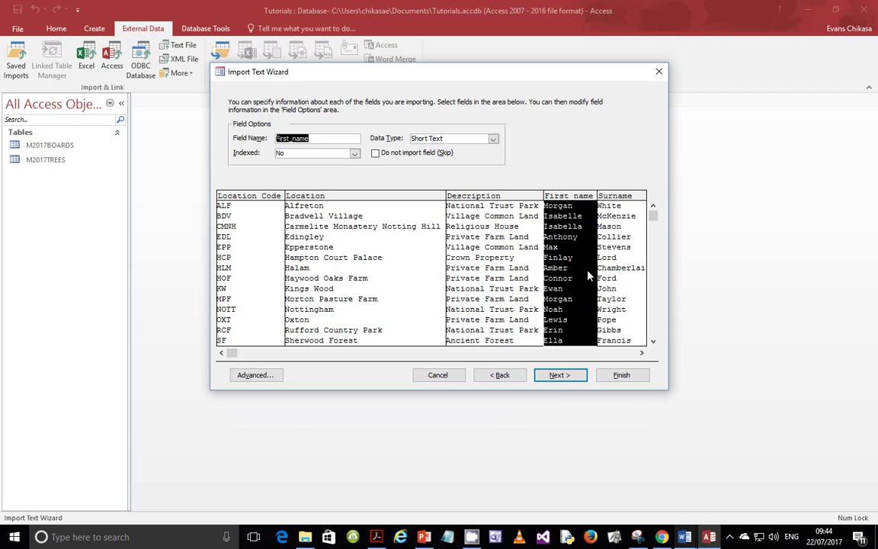
pyautogui.click(617, 268)
pyautogui.click(641, 353)
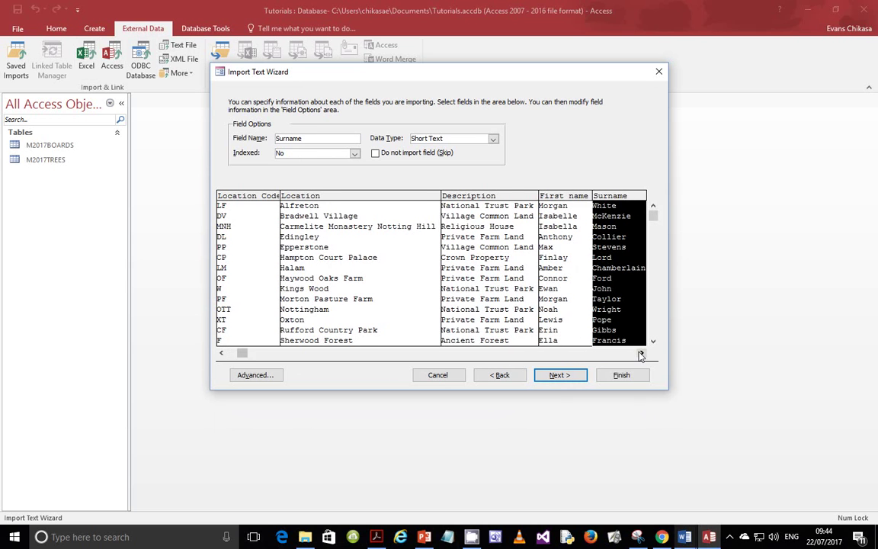
pyautogui.moveTo(641, 353); pyautogui.dragTo(641, 353)
pyautogui.click(517, 281)
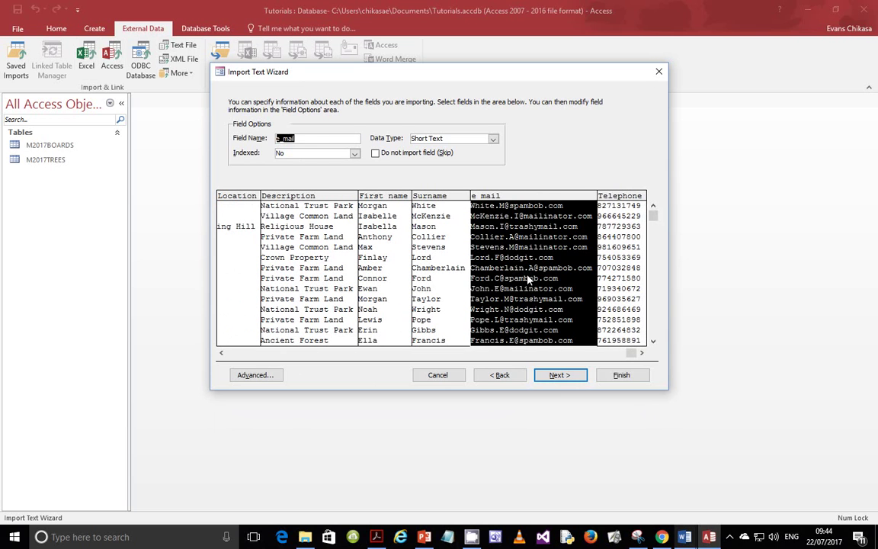
# Set the Telephone field's data type to Short Text and choose Location_Code as the primary key of the locations table
pyautogui.click(622, 218)
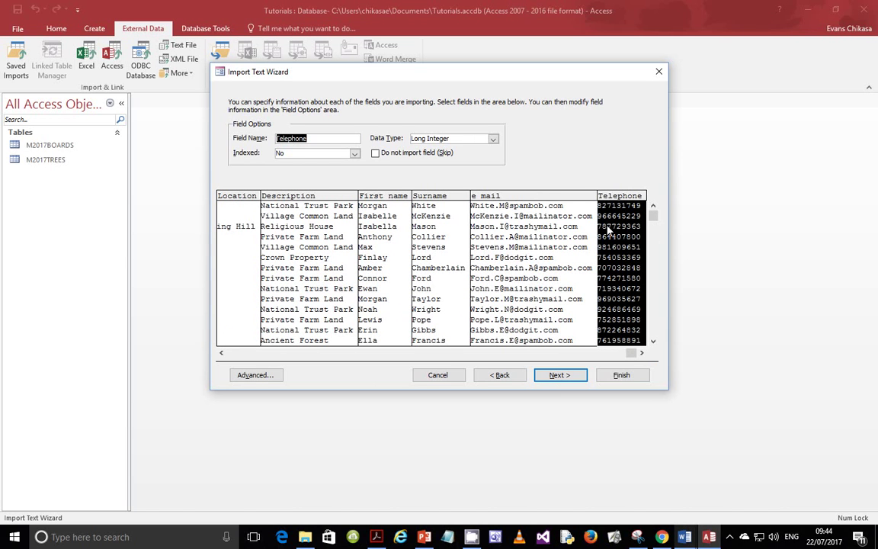
pyautogui.click(493, 138)
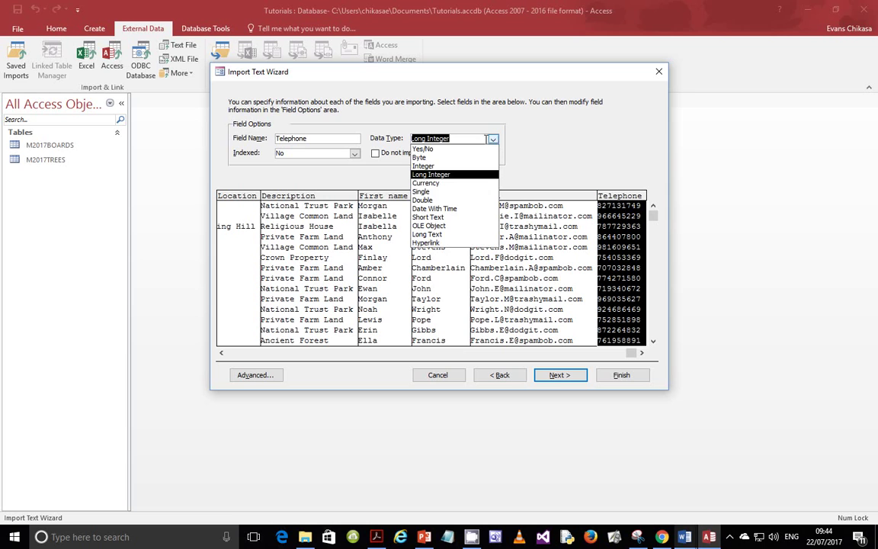
pyautogui.click(427, 201)
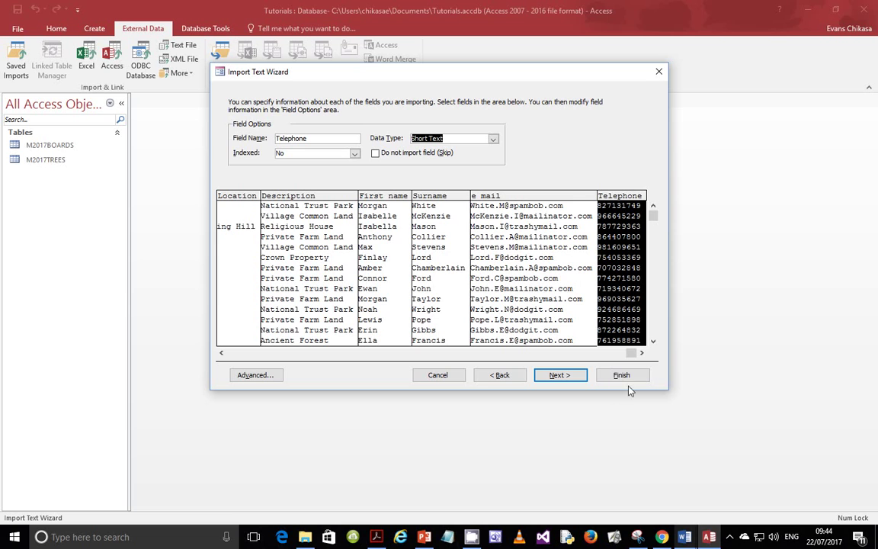
pyautogui.click(560, 375)
pyautogui.click(372, 146)
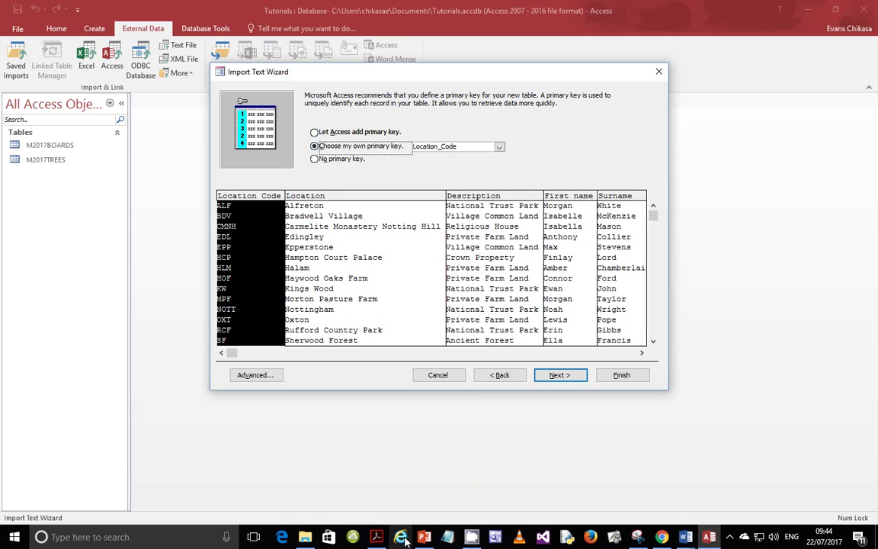
# Recheck question 22 and the Evidence 4 requirement in the exam paper, then return to the Access import wizard
pyautogui.click(376, 537)
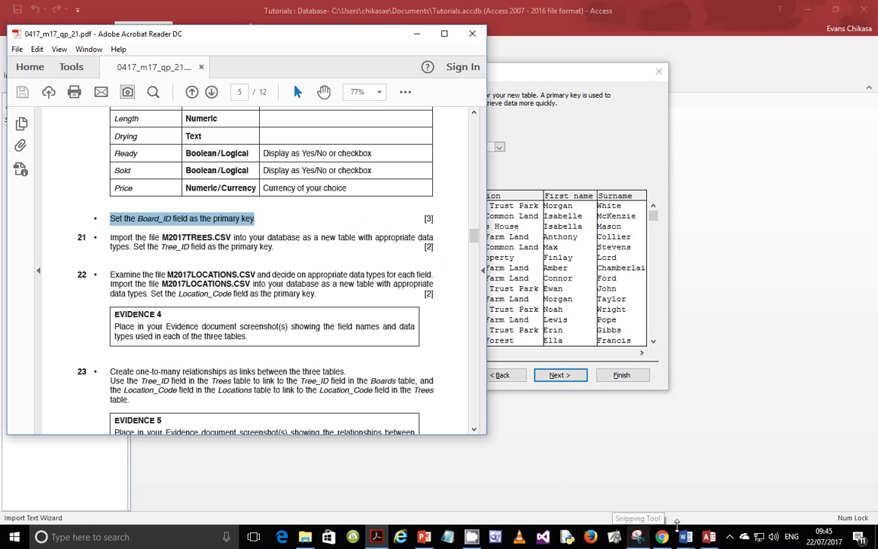
pyautogui.click(685, 537)
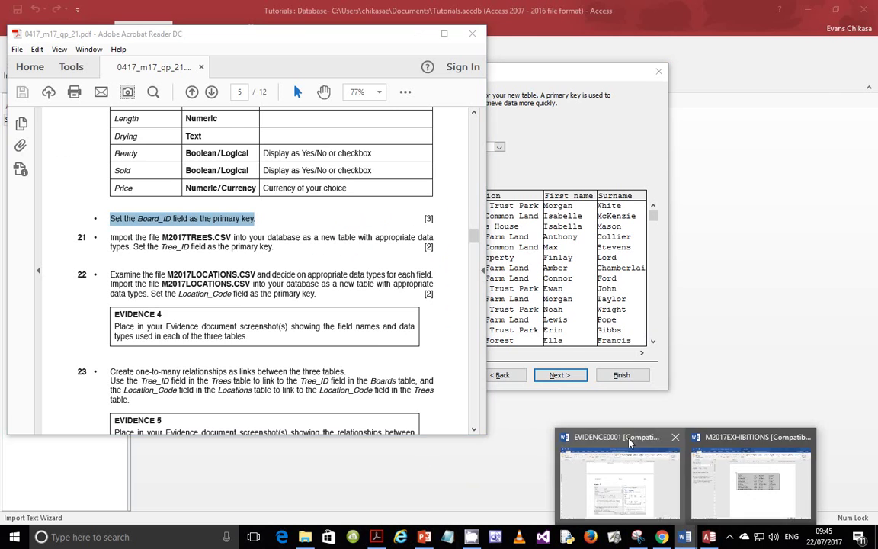
pyautogui.click(594, 360)
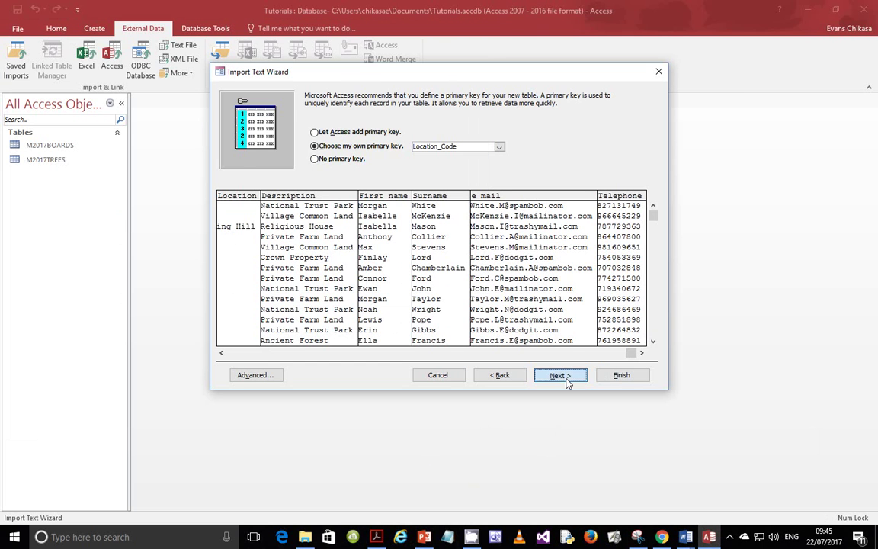
# Finish importing the locations data into the M2017LOCATIONS table, recheck the Evidence 4 requirement in the exam paper, and return to Access
pyautogui.click(567, 381)
pyautogui.click(617, 377)
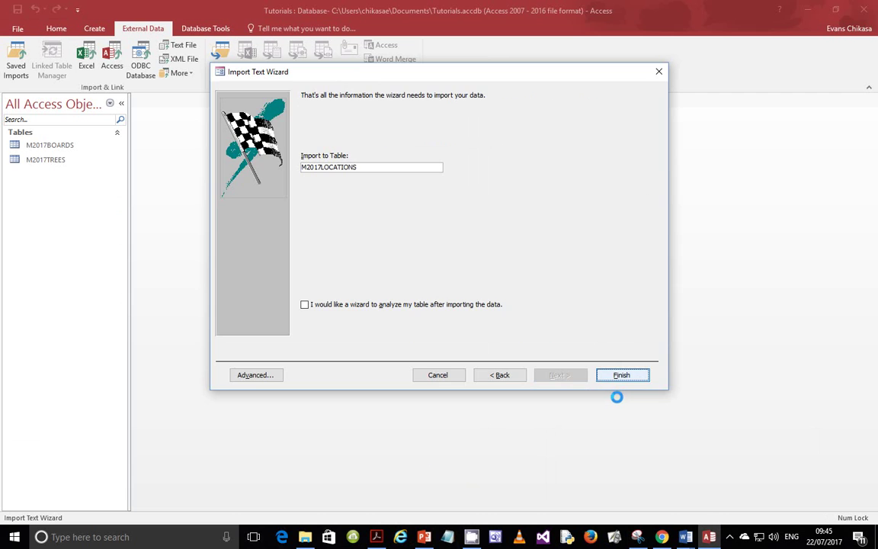
pyautogui.click(621, 423)
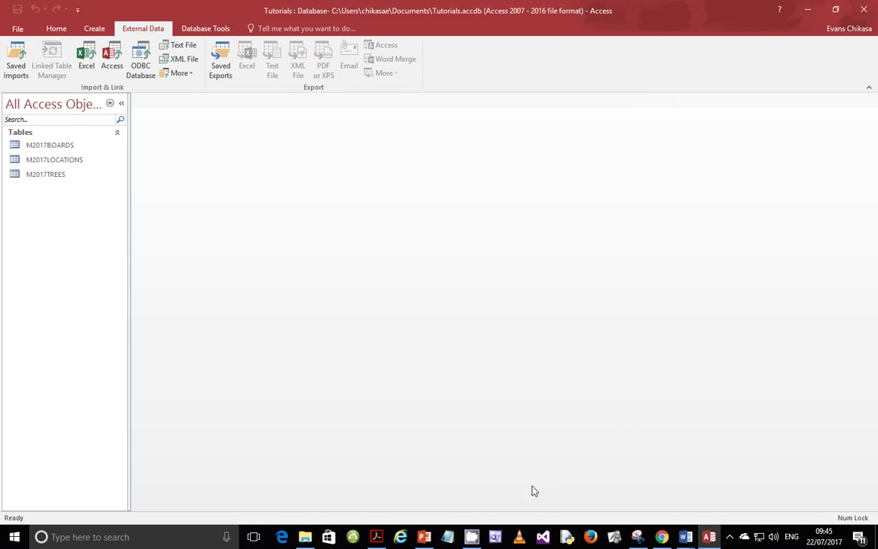
pyautogui.click(377, 540)
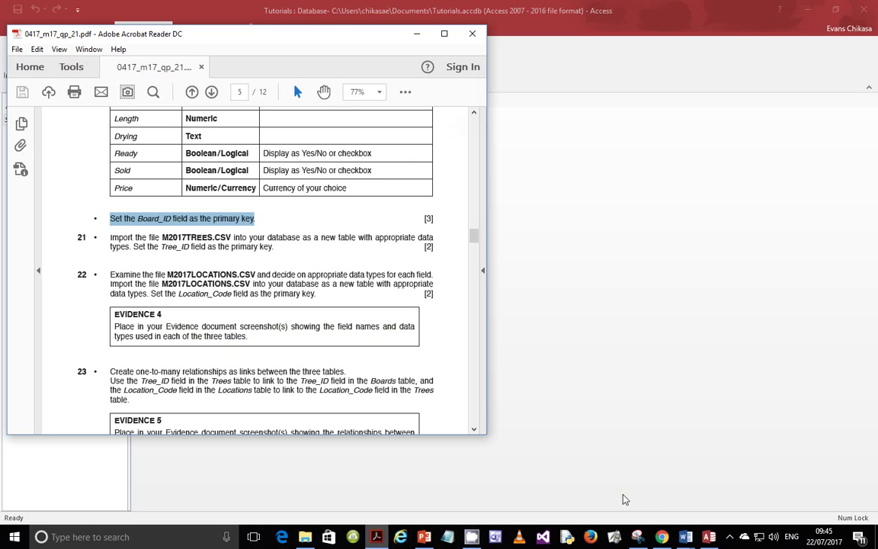
pyautogui.click(709, 537)
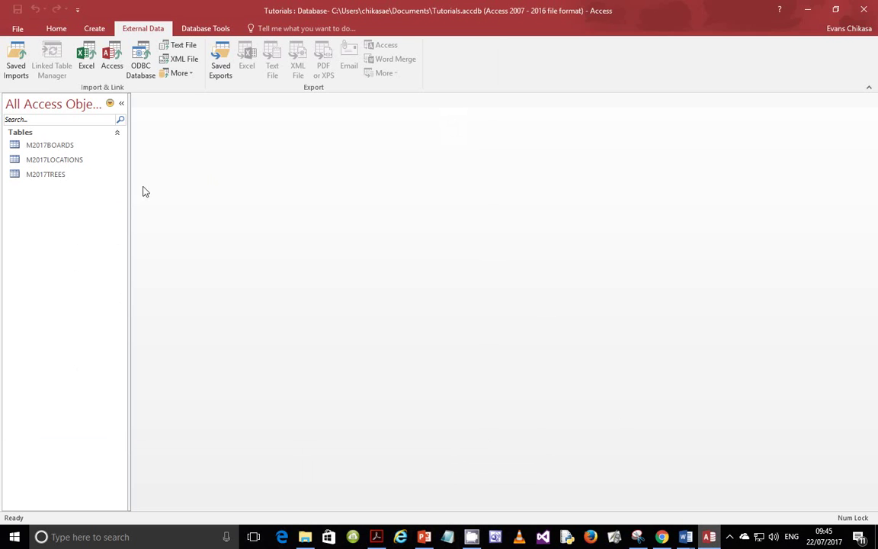
# Open the M2017BOARDS table in Design View and set the Price field's format to Currency with 2 decimal places
pyautogui.rightClick(43, 145)
pyautogui.click(86, 164)
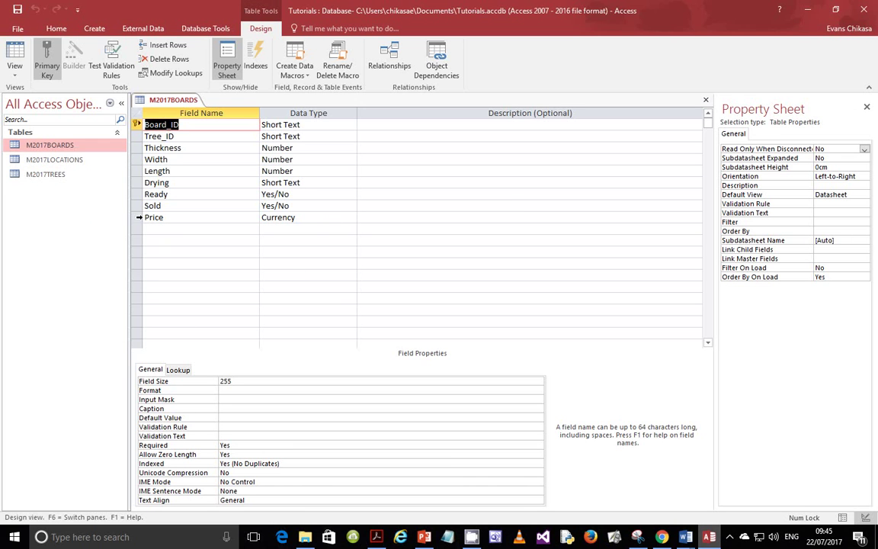
pyautogui.click(136, 217)
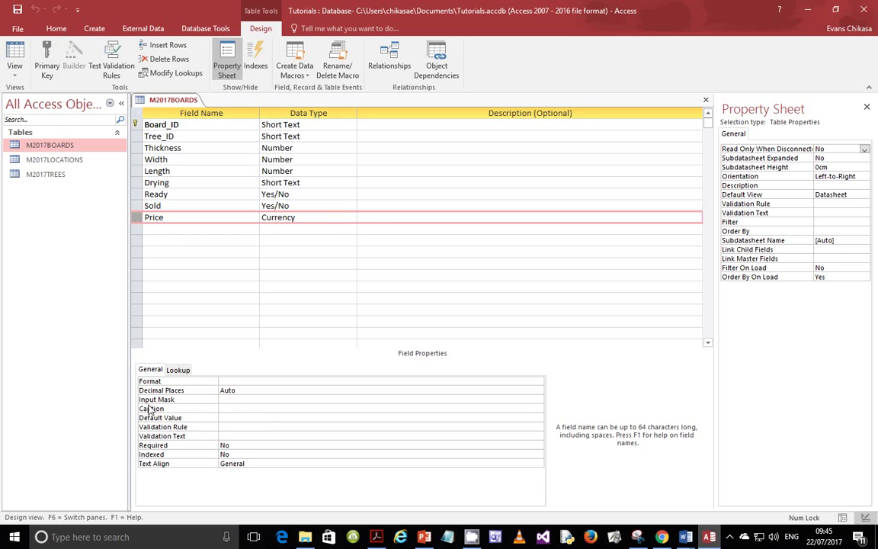
pyautogui.click(538, 382)
pyautogui.click(538, 382)
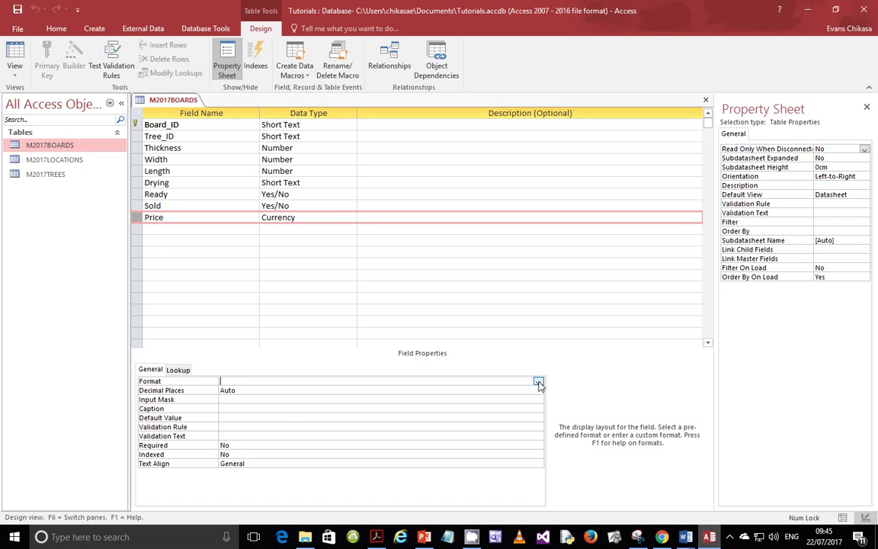
pyautogui.click(538, 381)
pyautogui.click(243, 392)
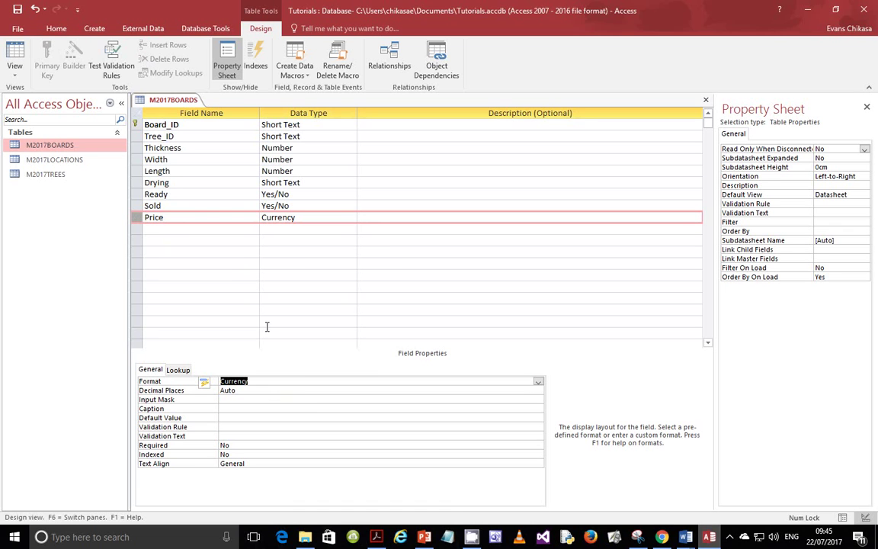
pyautogui.click(538, 391)
pyautogui.click(538, 392)
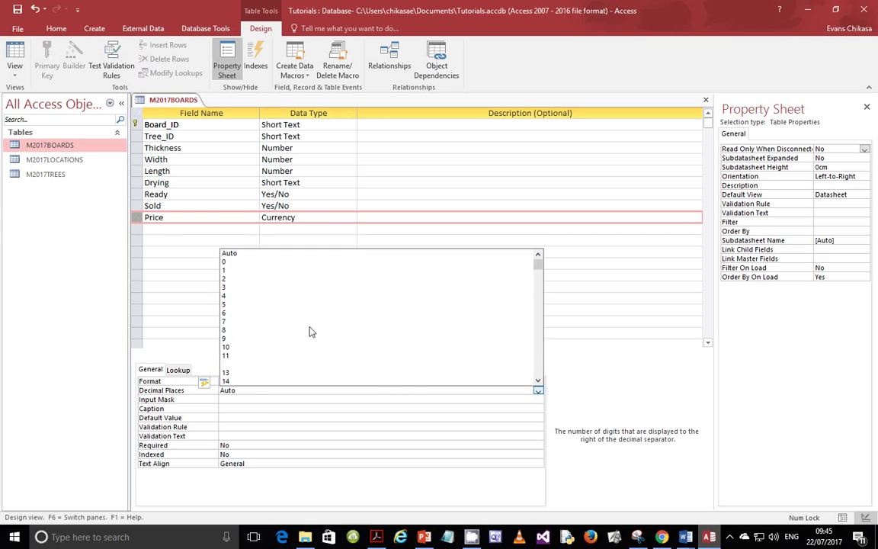
pyautogui.click(247, 282)
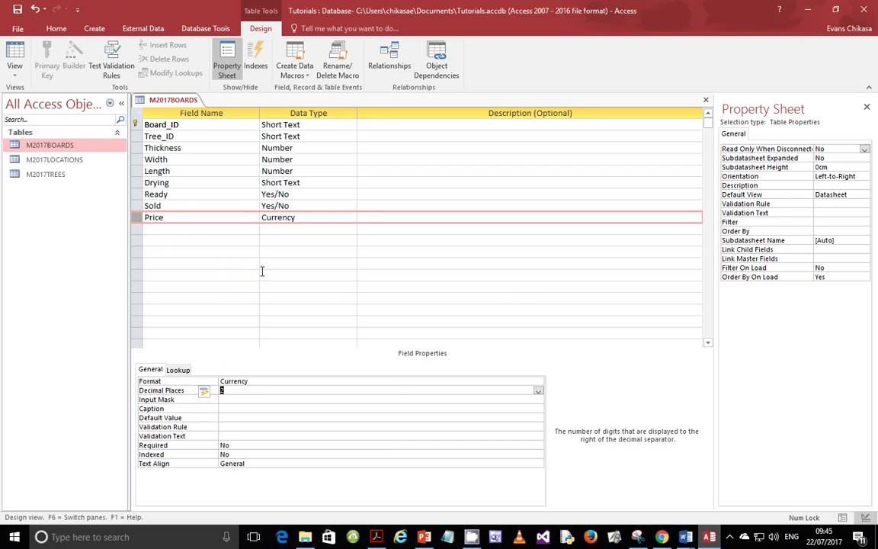
# Set the format of the Sold and Ready fields in M2017BOARDS to Yes/No
pyautogui.click(136, 205)
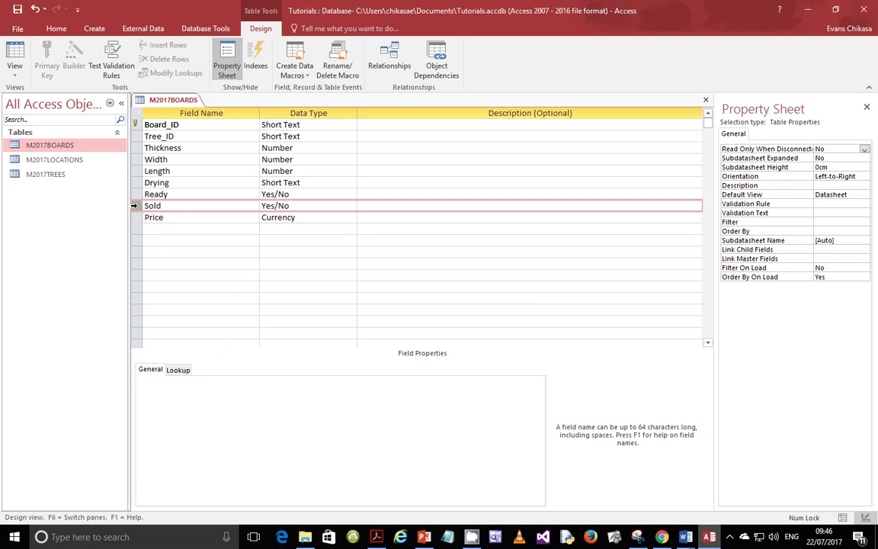
pyautogui.click(538, 381)
pyautogui.click(538, 381)
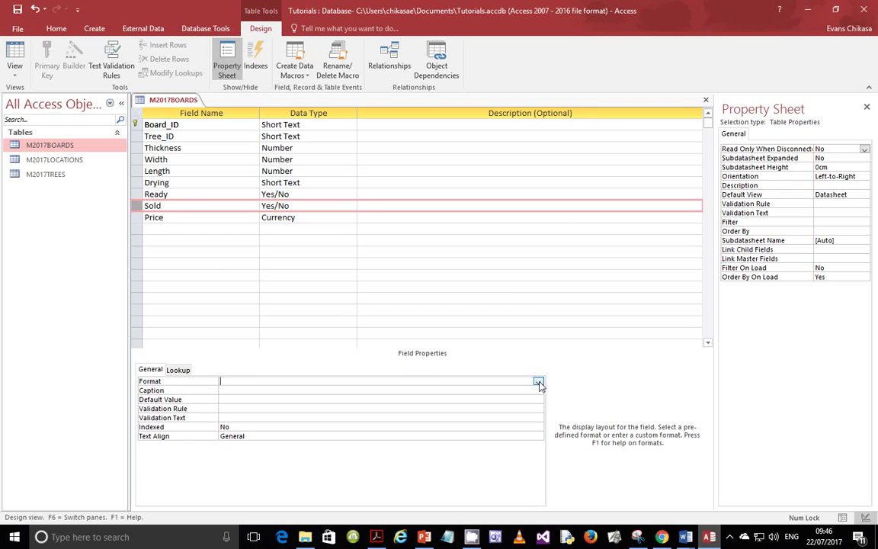
pyautogui.click(538, 381)
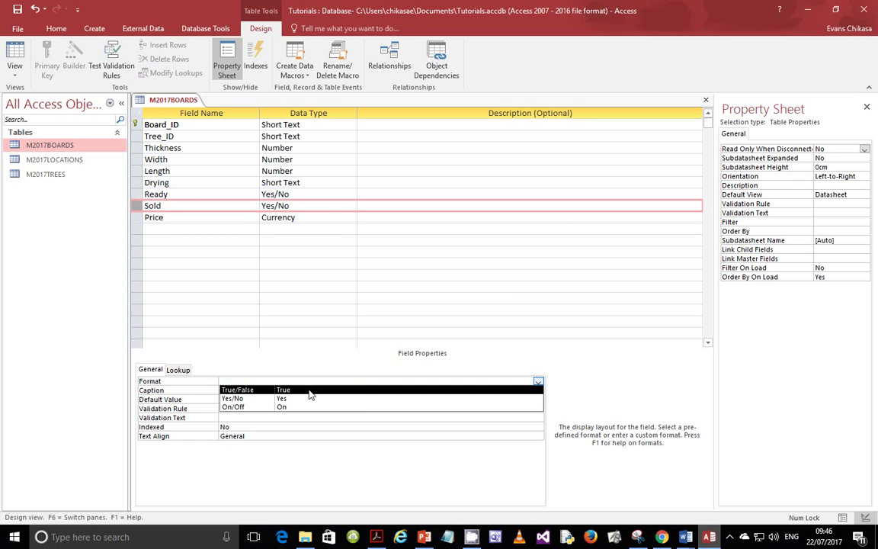
pyautogui.click(275, 400)
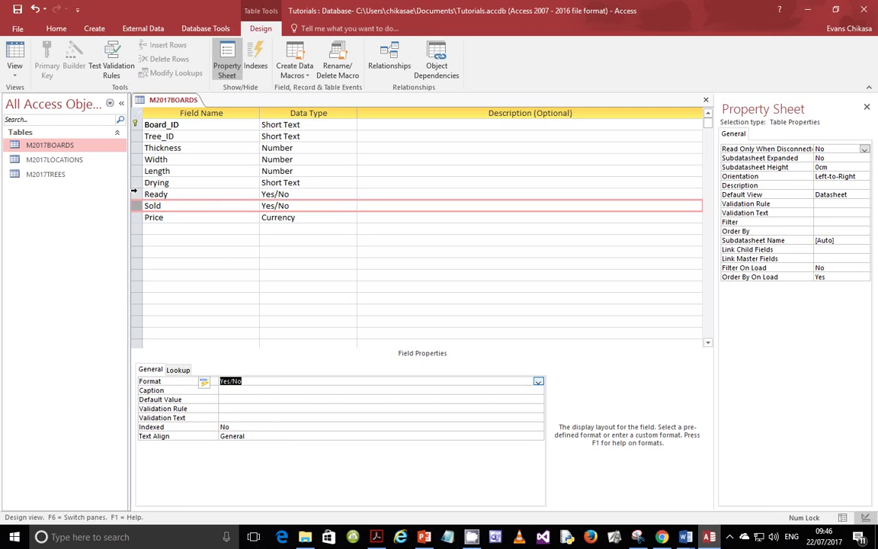
pyautogui.click(134, 194)
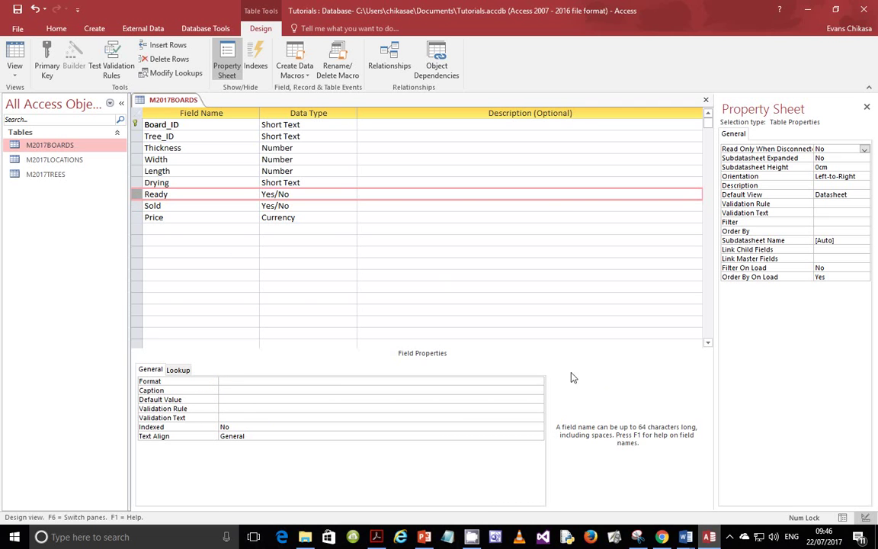
pyautogui.click(538, 381)
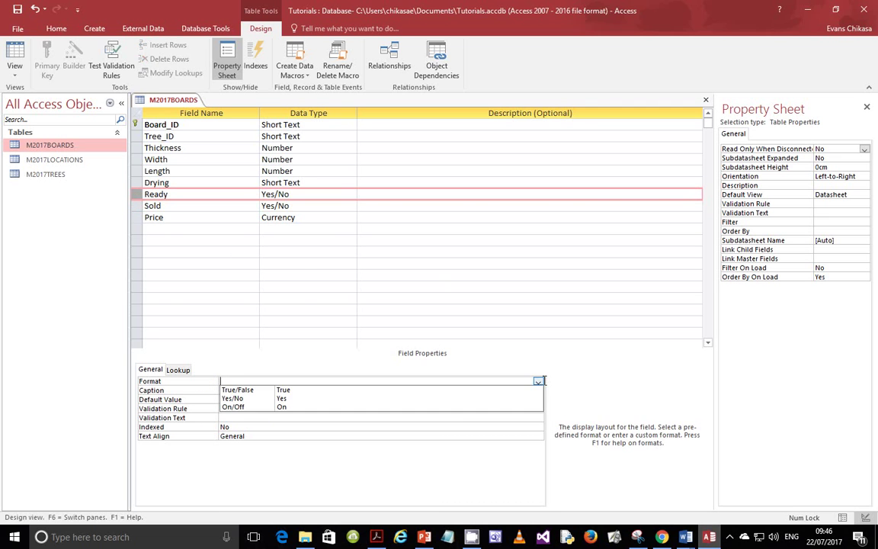
pyautogui.click(278, 398)
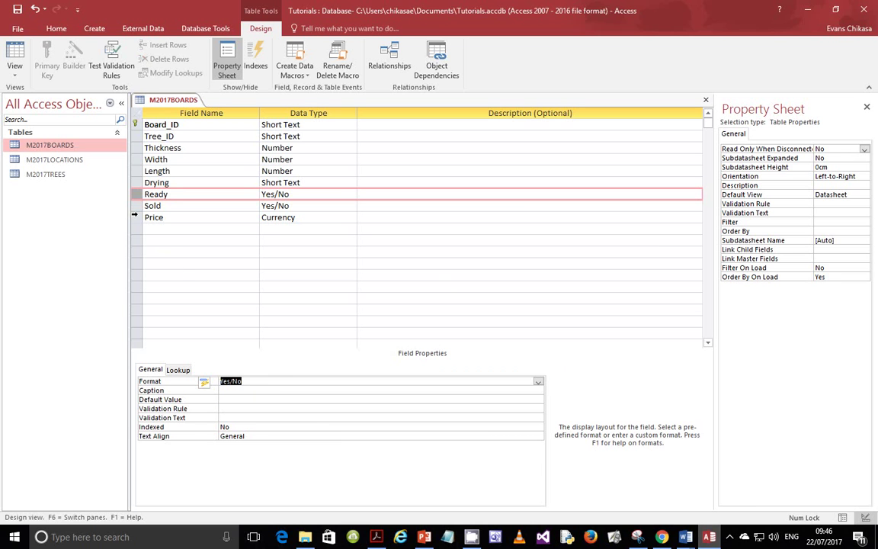
# With the Price field selected, copy a screenshot of the M2017BOARDS field names, data types and Price format settings
pyautogui.click(134, 216)
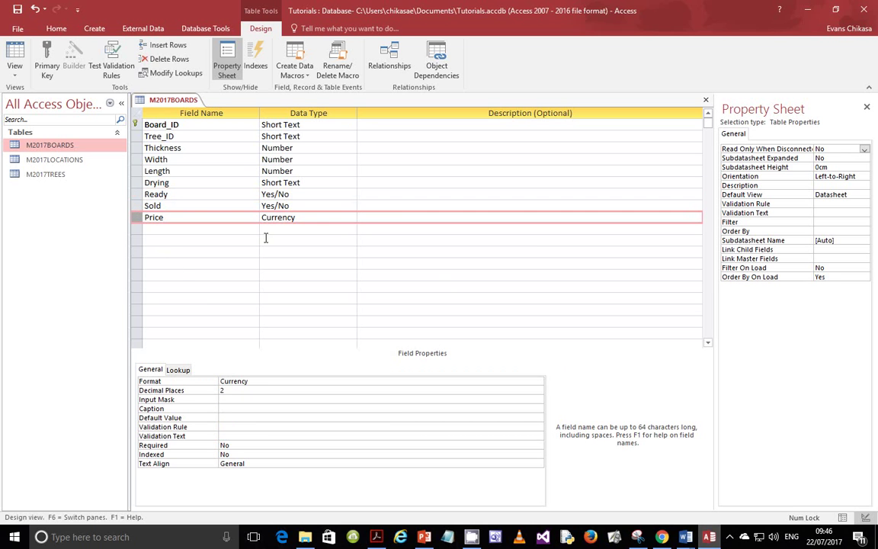
pyautogui.press('Print')
pyautogui.moveTo(130, 91)
pyautogui.mouseDown()
pyautogui.moveTo(196, 108)
pyautogui.moveTo(326, 410)
pyautogui.moveTo(319, 395)
pyautogui.mouseUp()
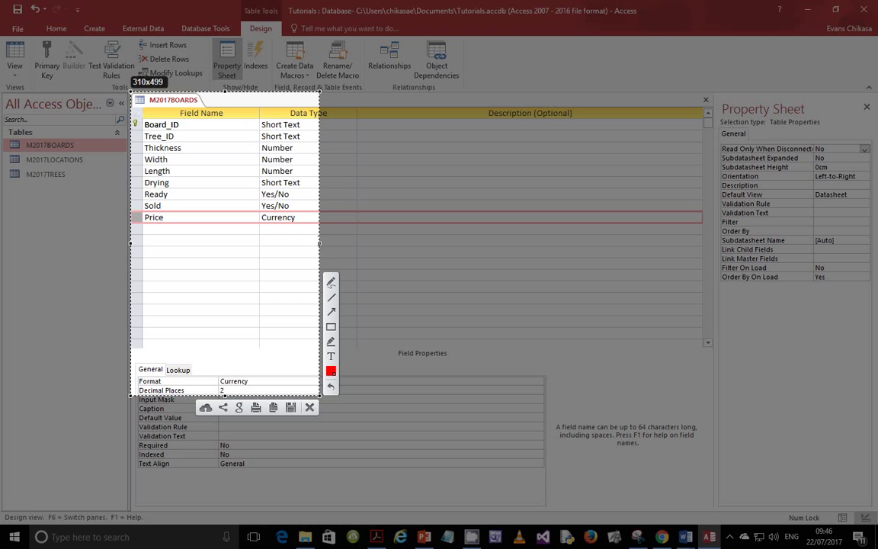
pyautogui.moveTo(319, 335); pyautogui.dragTo(334, 335)
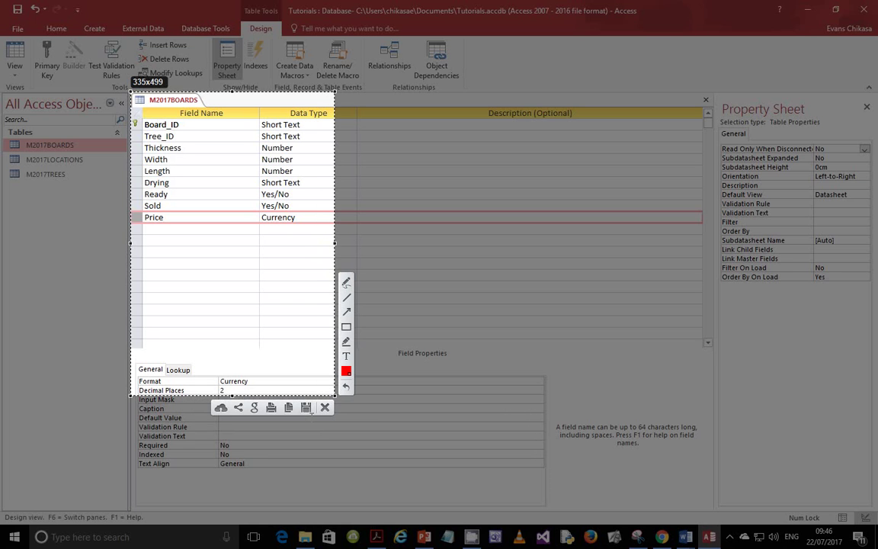
pyautogui.hotkey('ctrl', 'c')
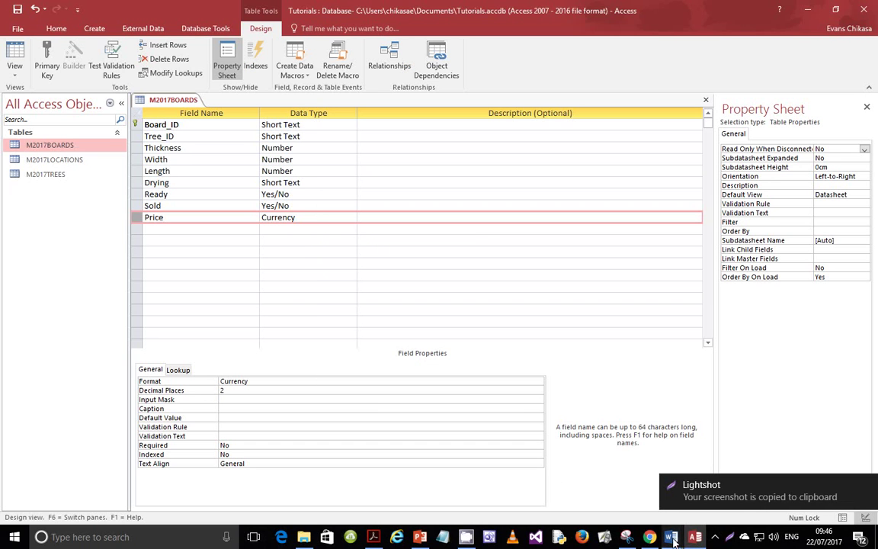
# Switch to the Word evidence document and replace the placeholder text under Evidence 4 with the M2017BOARDS screenshot
pyautogui.click(671, 536)
pyautogui.click(621, 472)
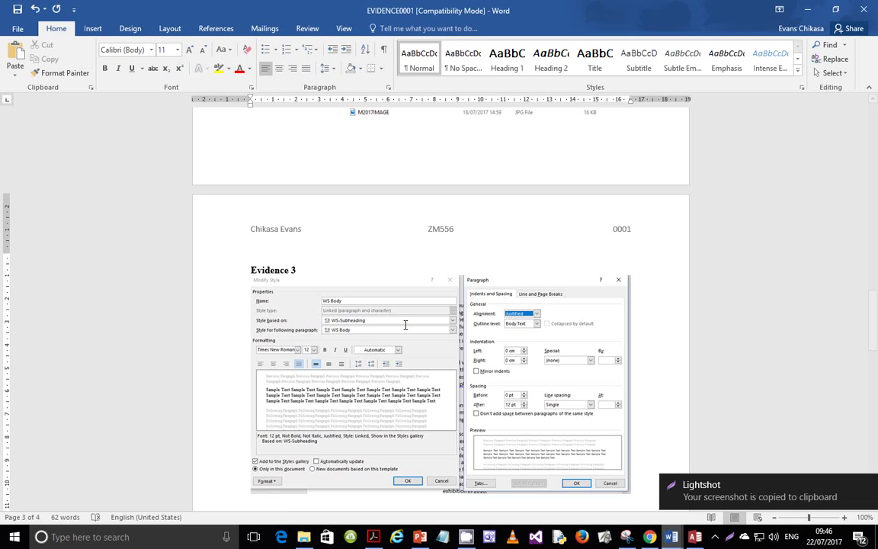
pyautogui.scroll(-6, 366, 320)
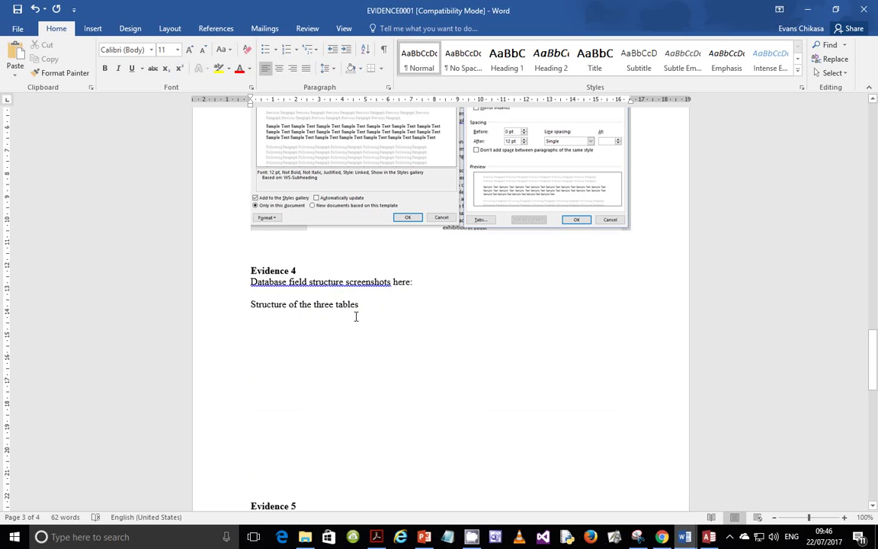
pyautogui.moveTo(389, 306); pyautogui.dragTo(252, 283)
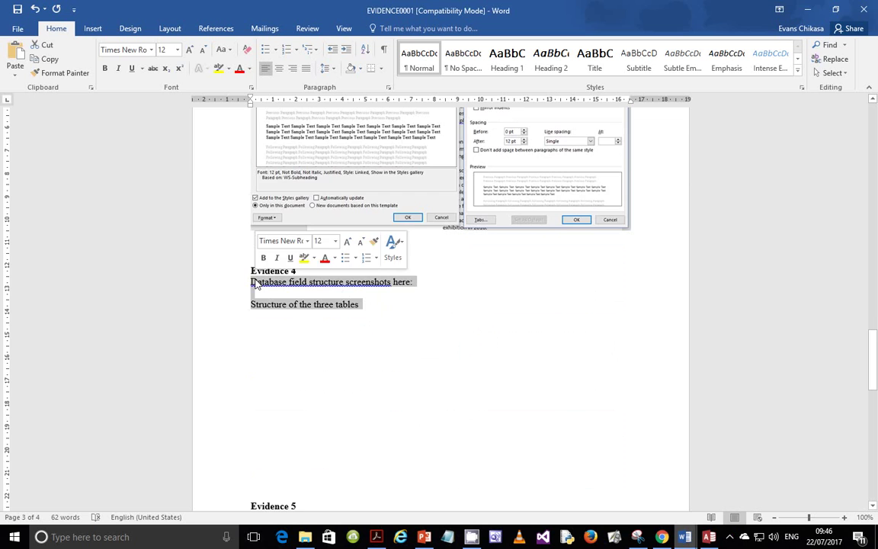
pyautogui.hotkey('ctrl', 'v')
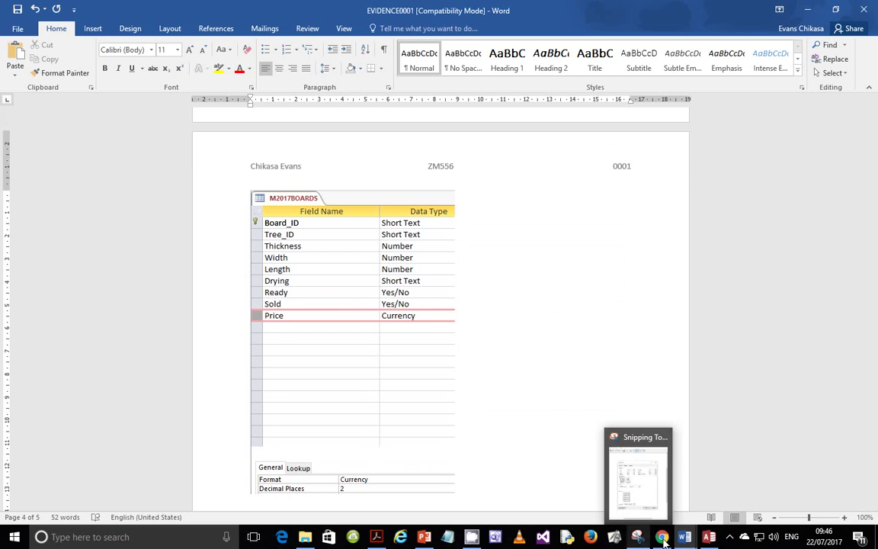
# Switch back to Access and open the M2017LOCATIONS table in Design View
pyautogui.moveTo(688, 540)
pyautogui.click(706, 534)
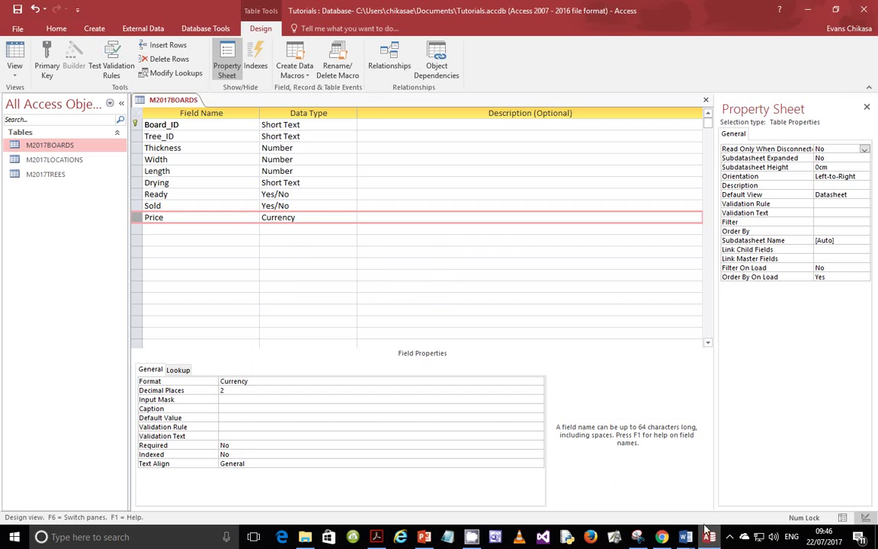
pyautogui.rightClick(56, 159)
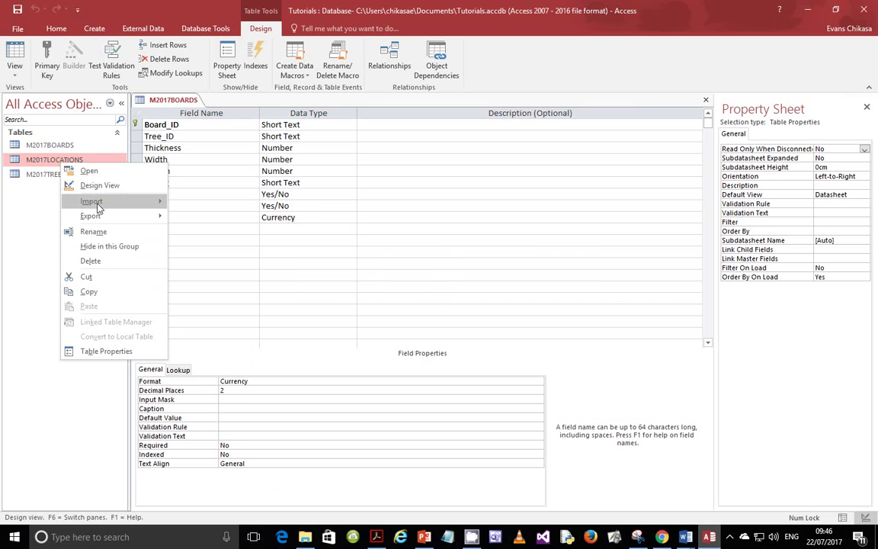
pyautogui.click(100, 186)
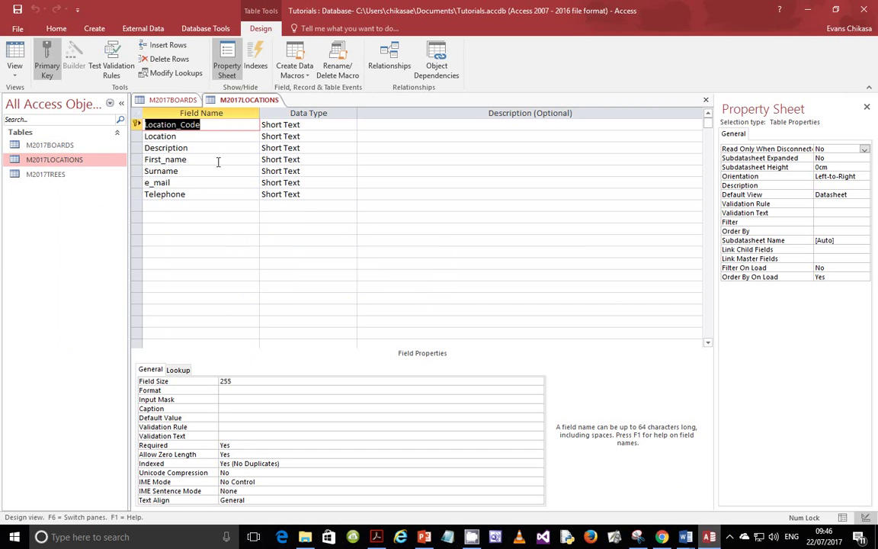
# Copy a screenshot of the M2017LOCATIONS field names and data types that includes both open table names
pyautogui.press('Print')
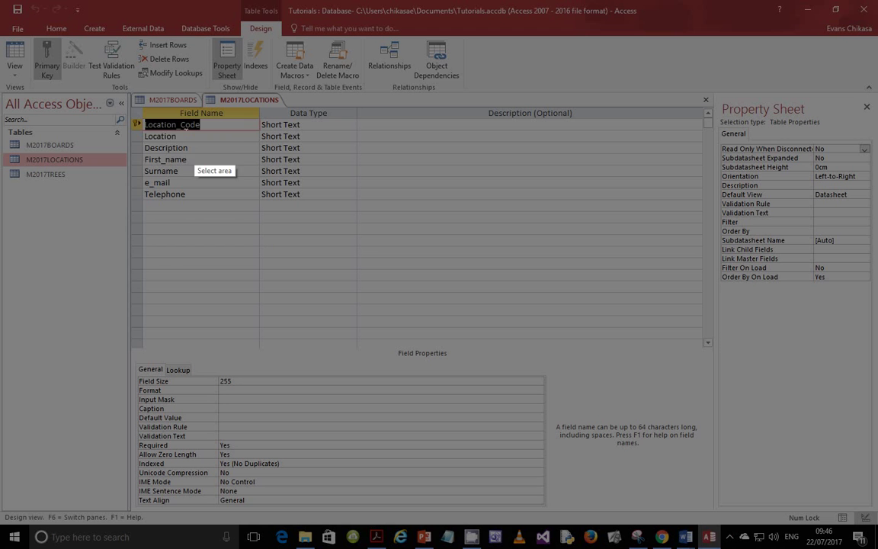
pyautogui.moveTo(133, 92); pyautogui.dragTo(336, 209)
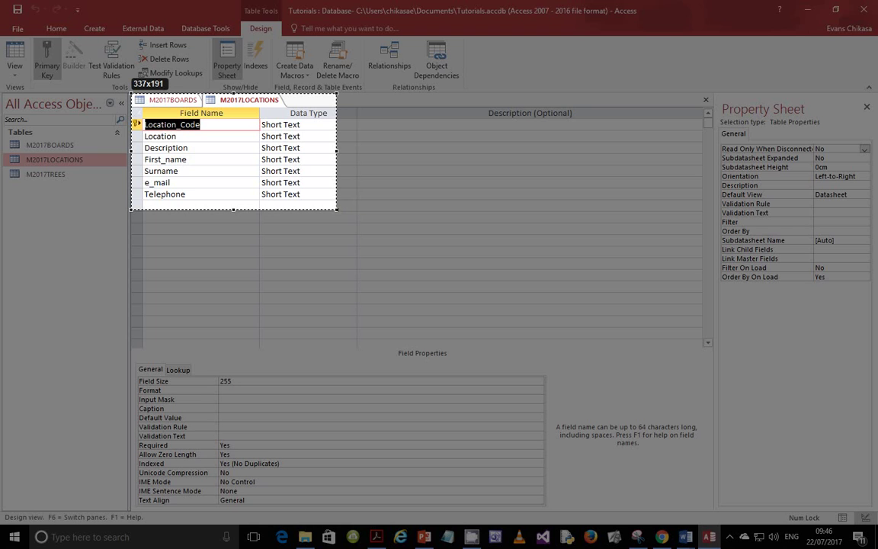
pyautogui.moveTo(336, 210); pyautogui.dragTo(337, 209)
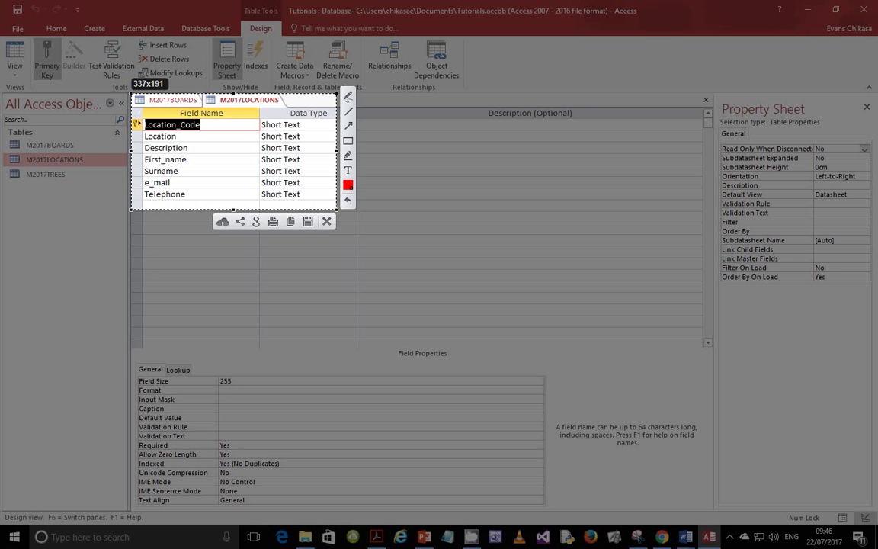
pyautogui.hotkey('ctrl', 'c')
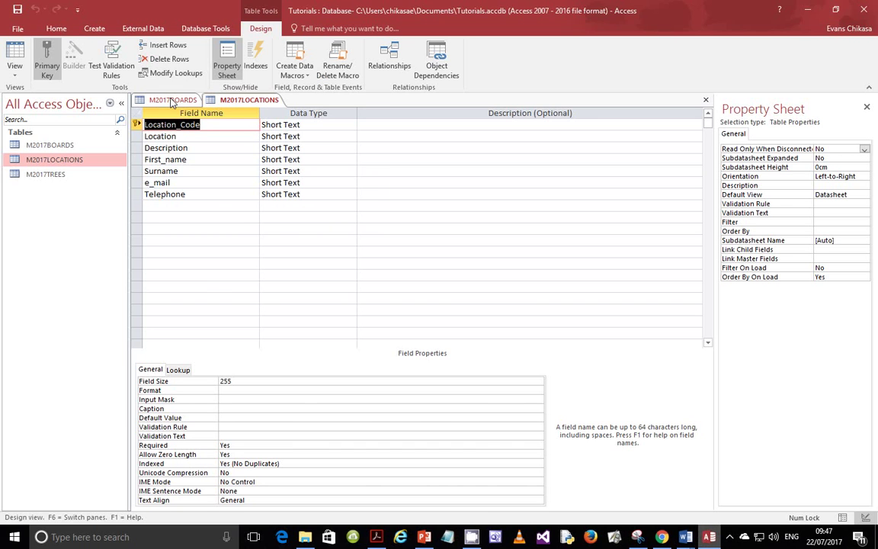
# Close the M2017BOARDS table and save its design changes
pyautogui.click(171, 100)
pyautogui.click(706, 100)
pyautogui.click(393, 302)
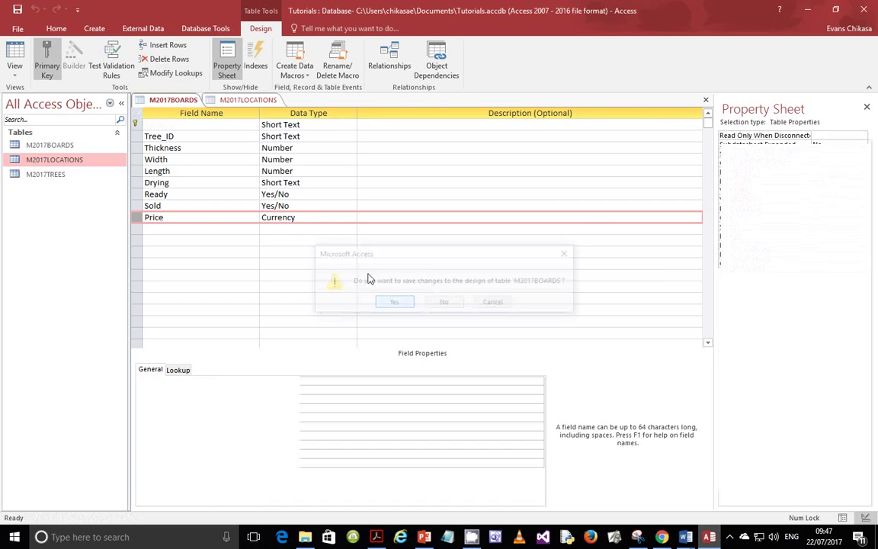
# Copy a screenshot of the M2017LOCATIONS table's field names and data types with only its own table name included
pyautogui.press('Print')
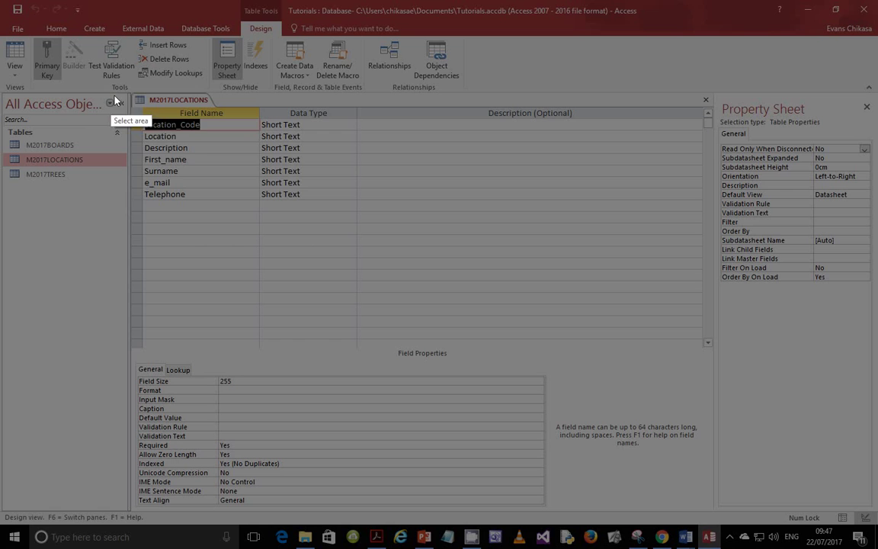
pyautogui.moveTo(120, 82); pyautogui.dragTo(332, 246)
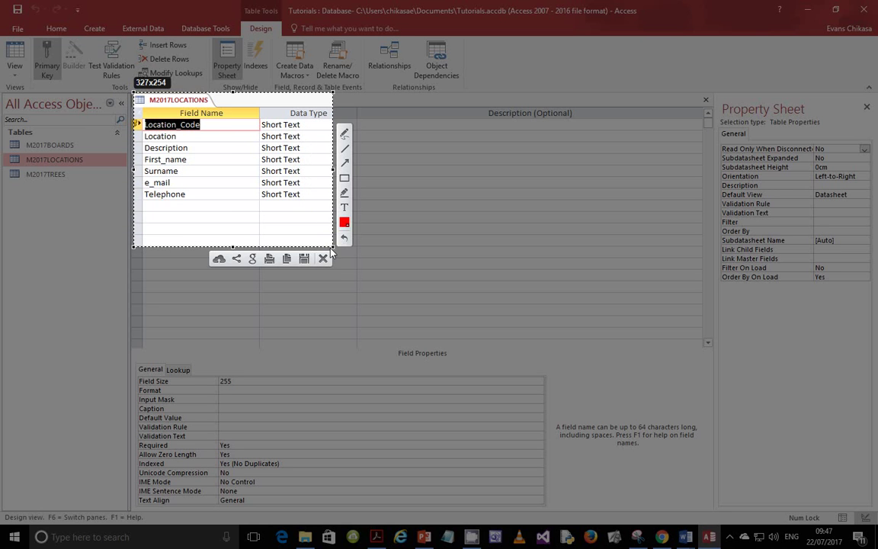
pyautogui.click(287, 258)
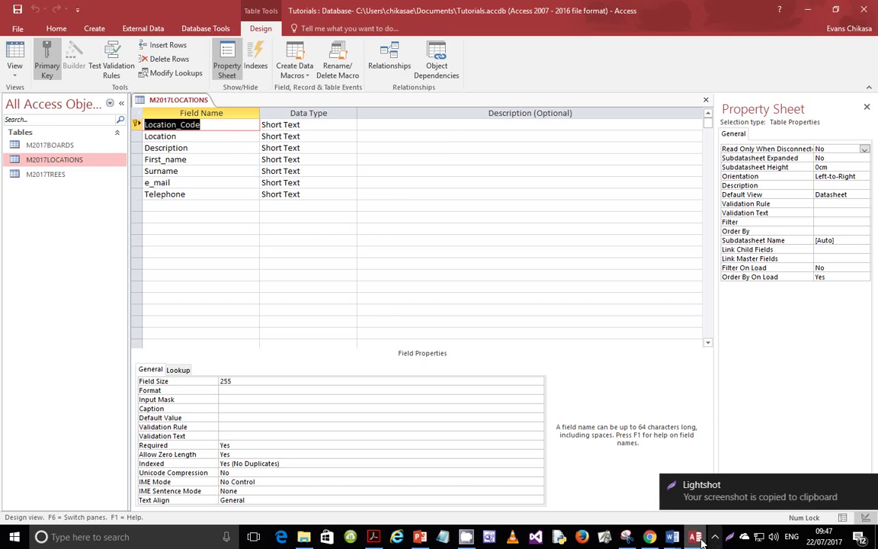
# Switch to the Word evidence document and paste the M2017LOCATIONS screenshot below the M2017BOARDS one under Evidence 4
pyautogui.moveTo(671, 522)
pyautogui.click(632, 491)
pyautogui.scroll(-8, 373, 345)
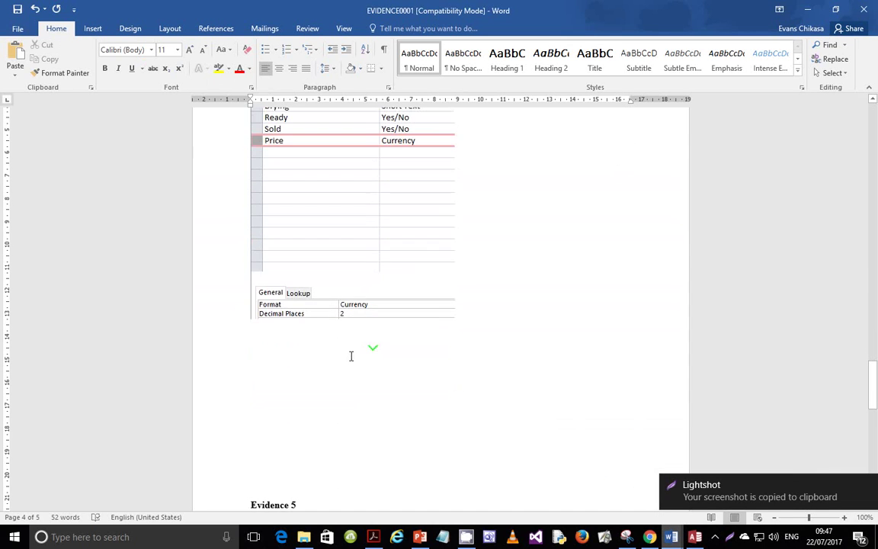
pyautogui.click(331, 236)
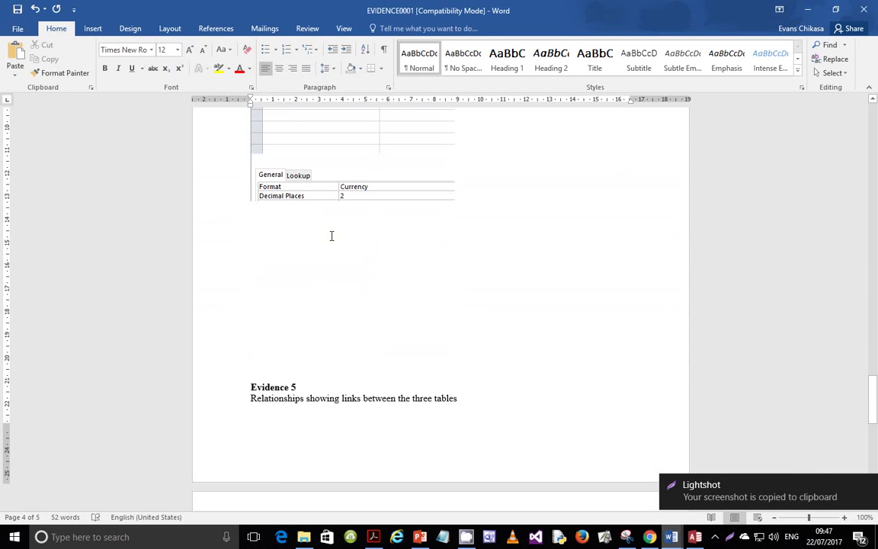
pyautogui.hotkey('ctrl', 'v')
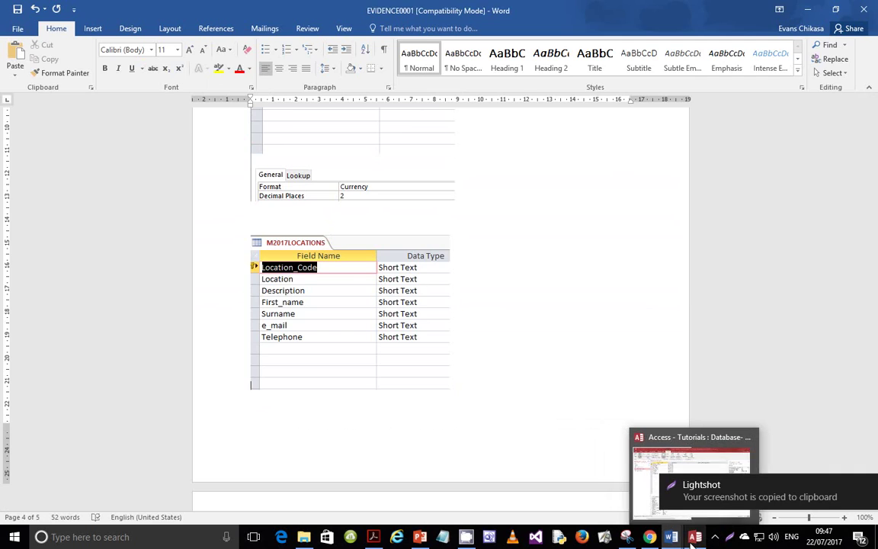
# Switch back to Access, close the M2017LOCATIONS table and open M2017TREES in Design View
pyautogui.click(686, 456)
pyautogui.hotkey('ctrl', 'w')
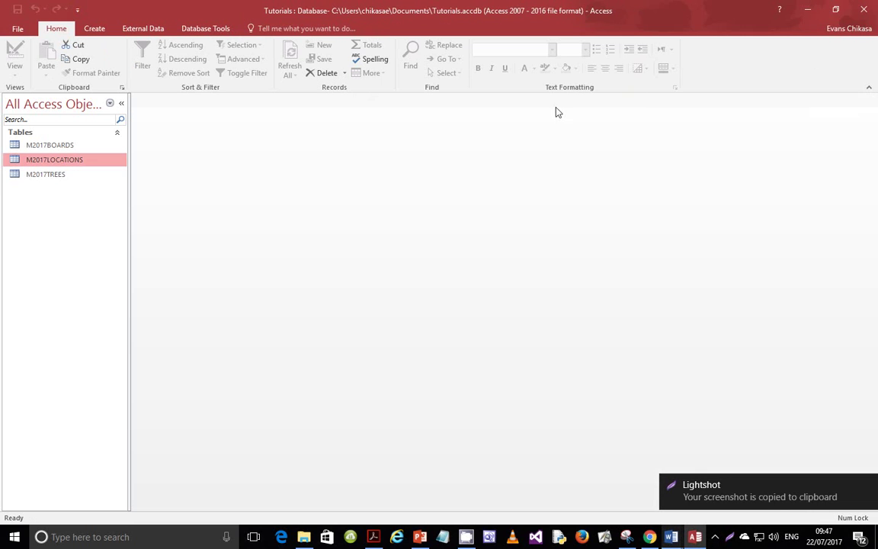
pyautogui.rightClick(52, 178)
pyautogui.click(87, 199)
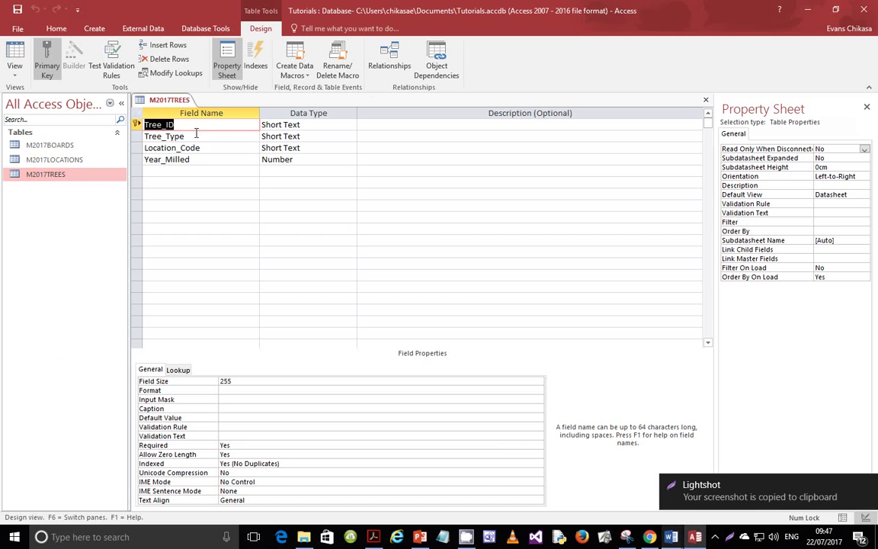
# Copy a screenshot of the M2017TREES table name, field names and data types
pyautogui.press('Print')
pyautogui.moveTo(131, 93); pyautogui.dragTo(360, 210)
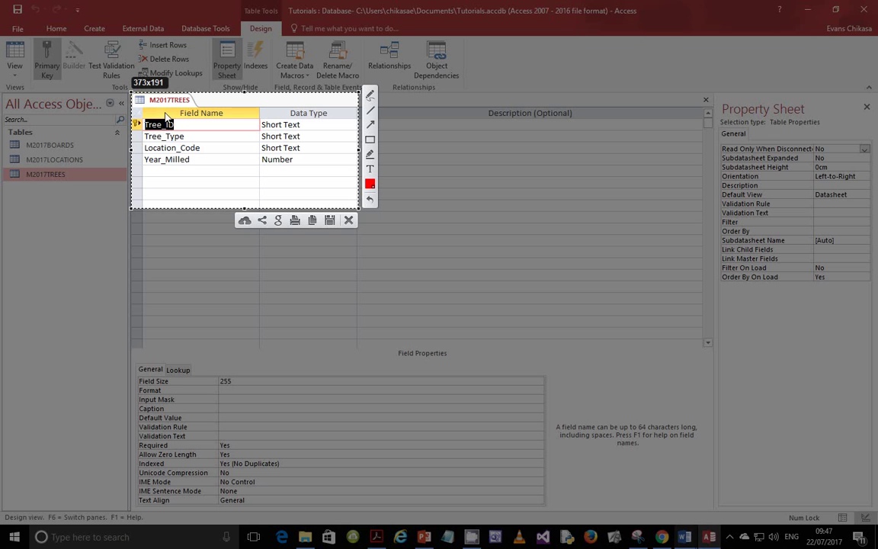
pyautogui.click(312, 220)
# Switch to the Word evidence document and paste the M2017TREES screenshot below the M2017LOCATIONS one
pyautogui.click(663, 536)
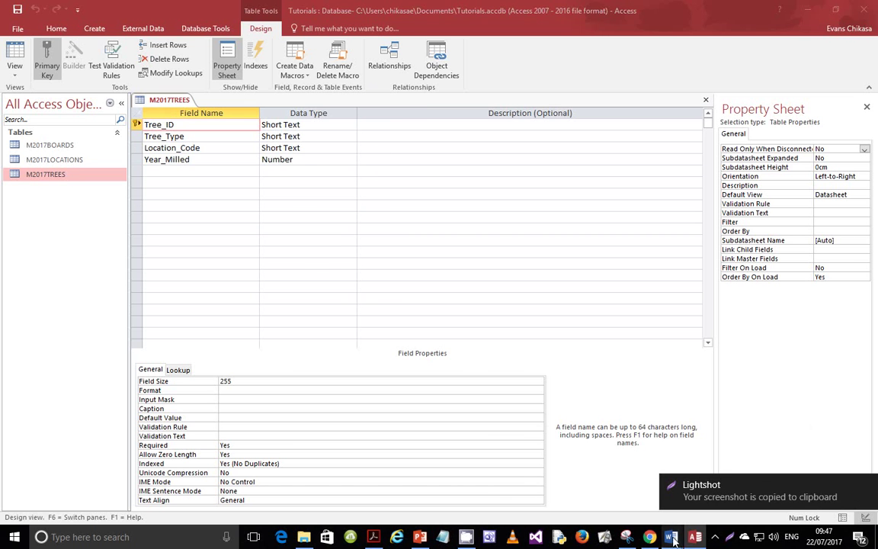
pyautogui.click(597, 490)
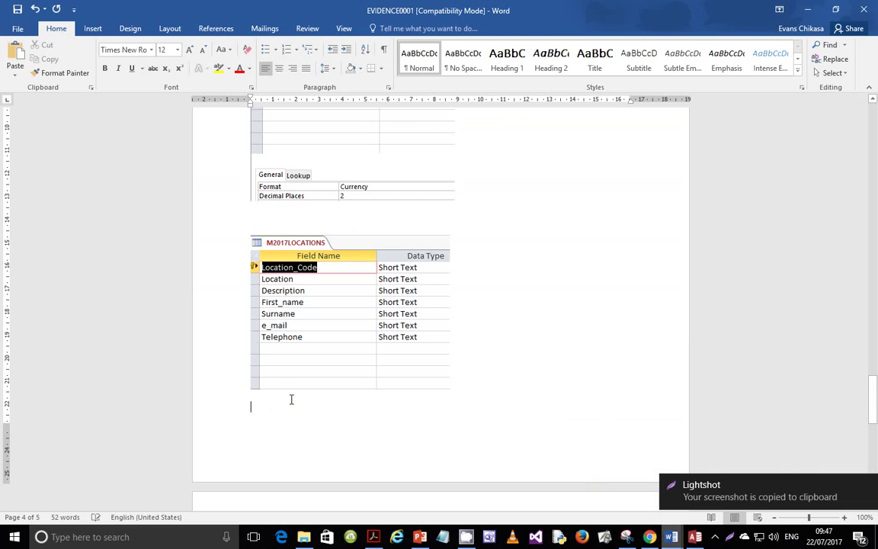
pyautogui.hotkey('ctrl', 'v')
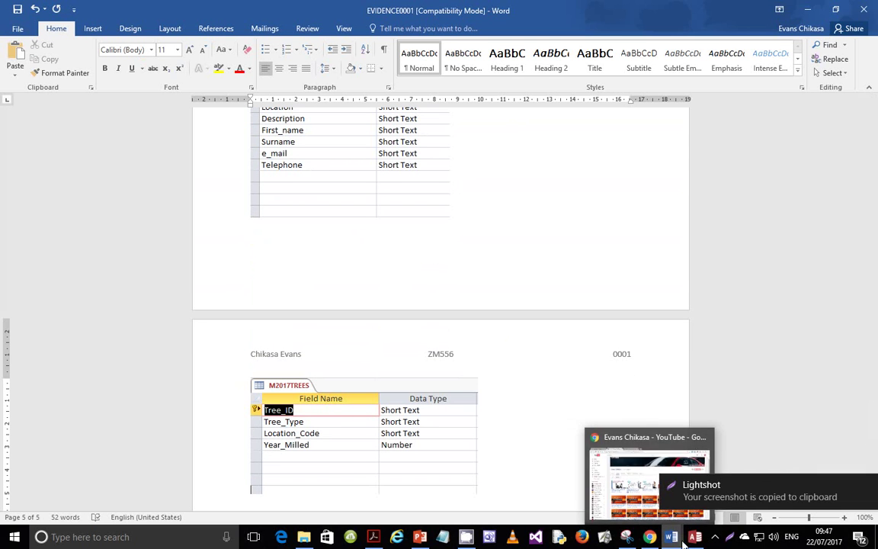
# Switch to the question paper in Acrobat Reader and read the question 23 instructions on linking the three tables and the Evidence 5 requirement
pyautogui.moveTo(695, 538)
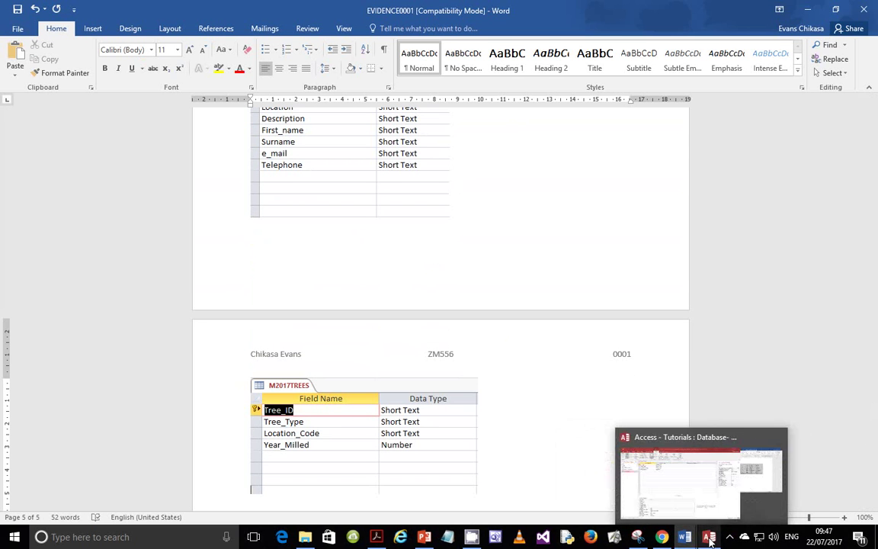
pyautogui.click(377, 537)
pyautogui.scroll(-1, 263, 333)
pyautogui.scroll(-3, 263, 333)
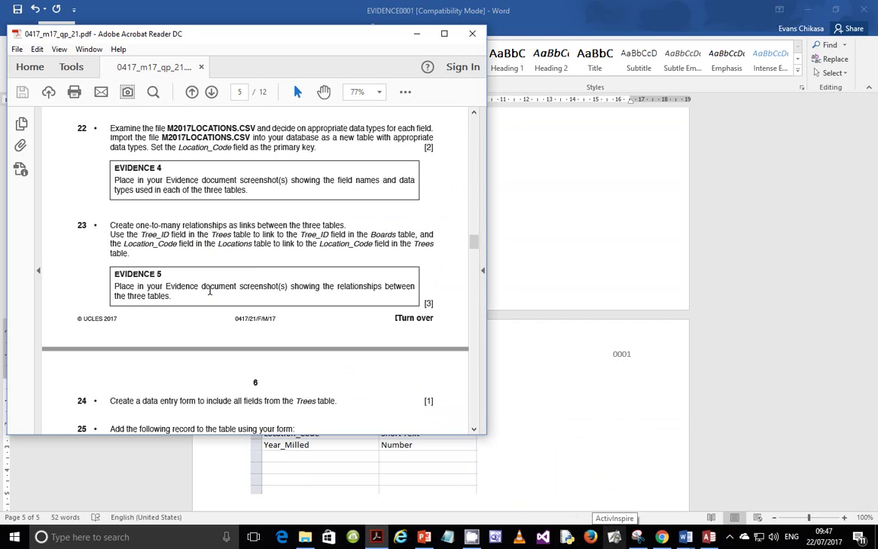
pyautogui.scroll(-5, 210, 287)
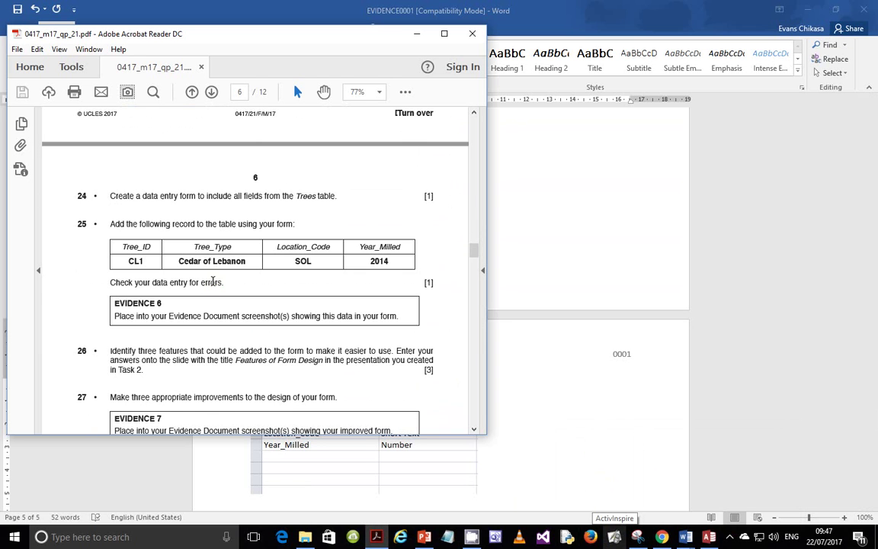
pyautogui.scroll(4, 212, 282)
pyautogui.click(730, 536)
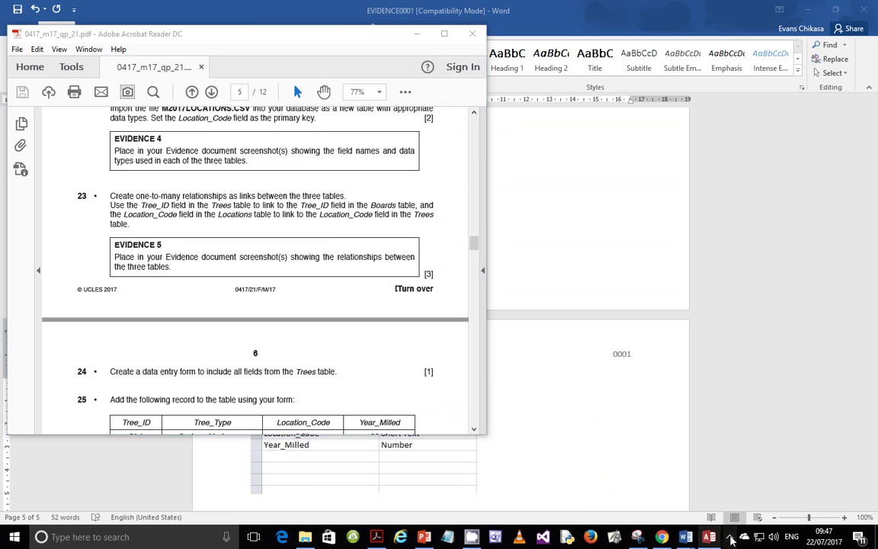
pyautogui.click(717, 464)
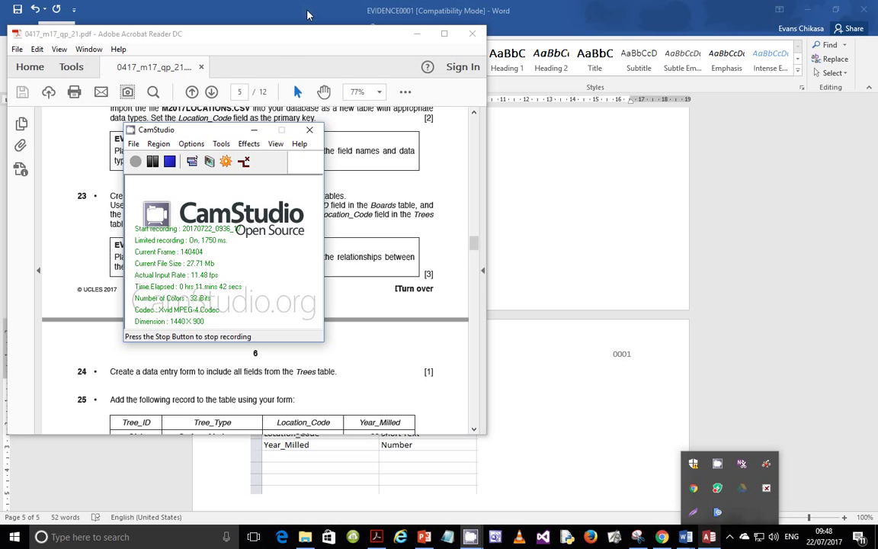
pyautogui.click(265, 52)
pyautogui.click(269, 72)
pyautogui.scroll(3, 206, 263)
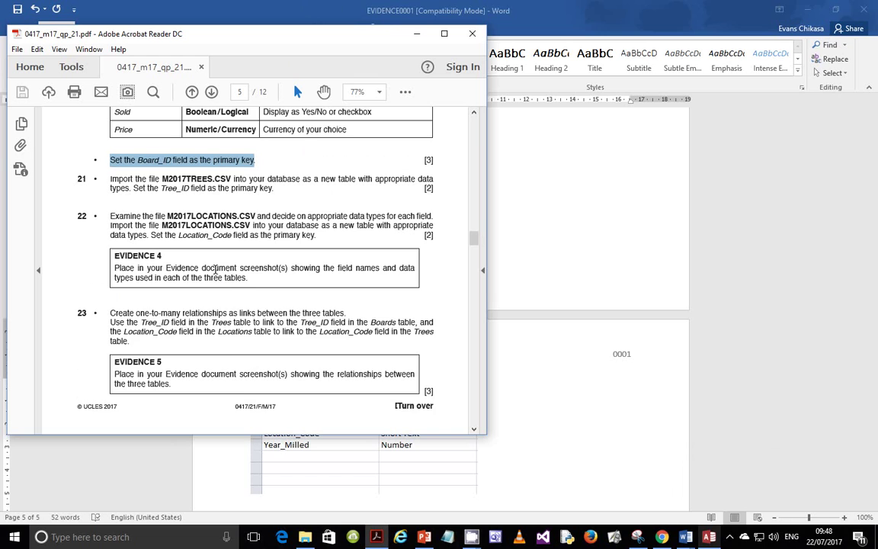
pyautogui.scroll(-1, 194, 256)
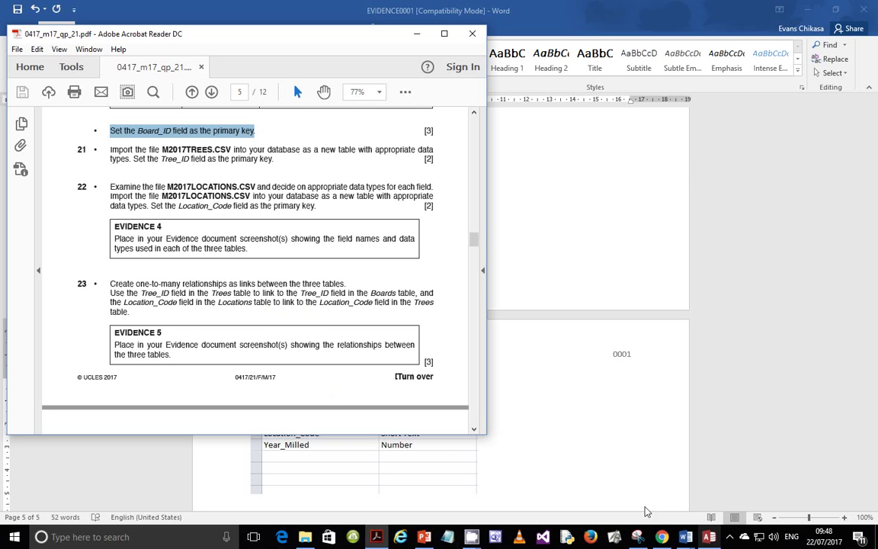
# Switch back to Access, close the M2017TREES table and open the database's Relationships window
pyautogui.click(709, 536)
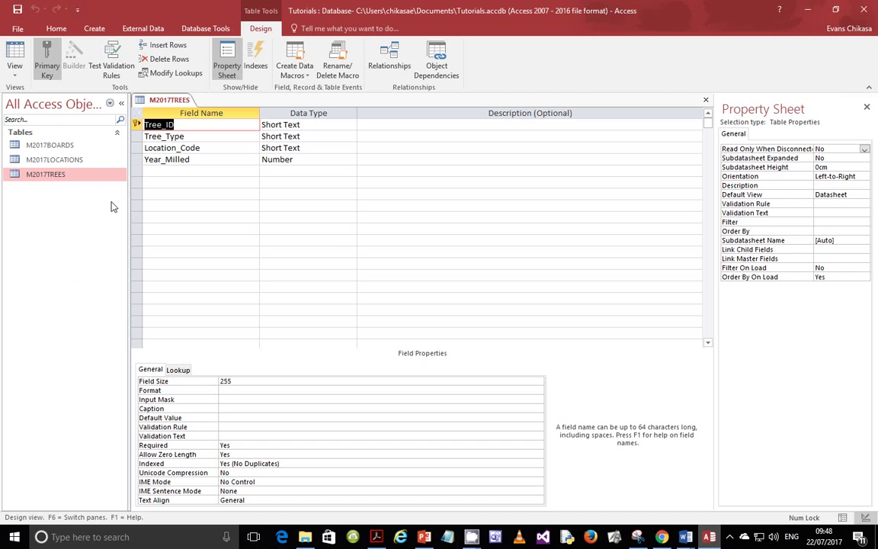
pyautogui.click(704, 100)
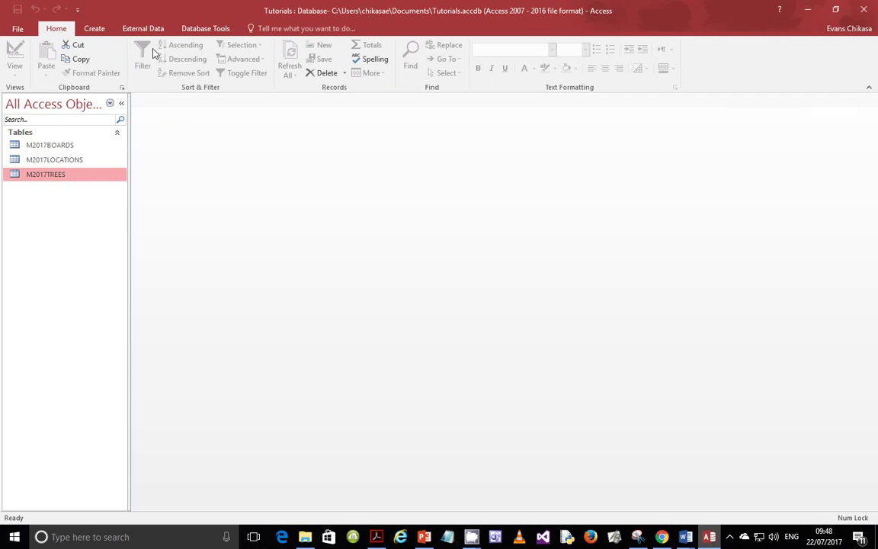
pyautogui.click(202, 29)
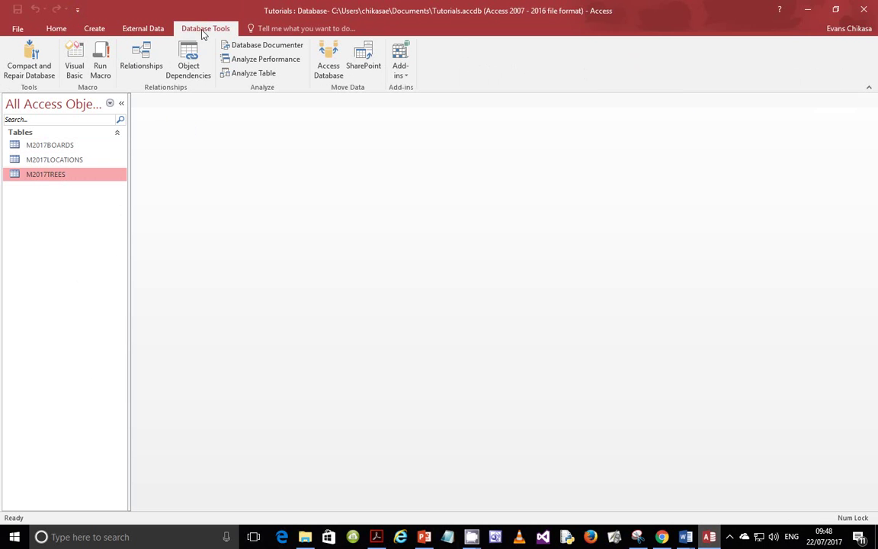
pyautogui.click(143, 57)
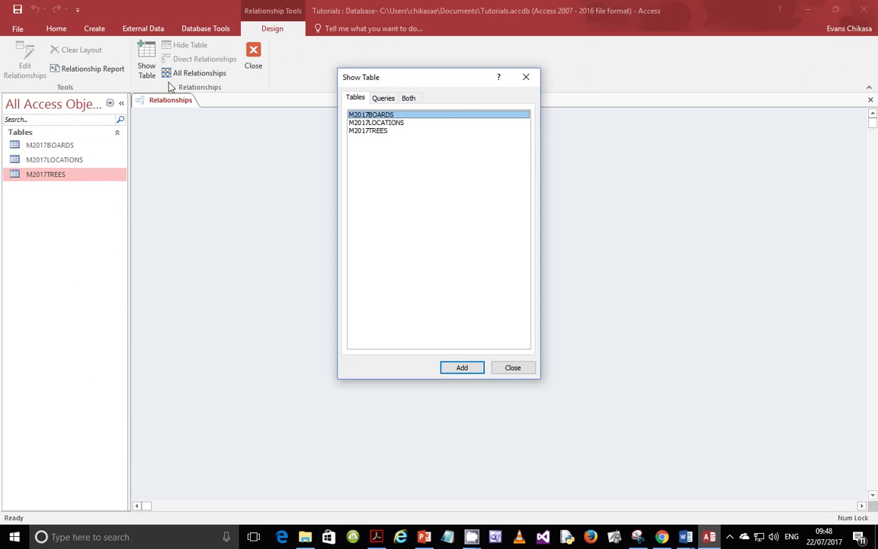
# Add the M2017BOARDS, M2017LOCATIONS and M2017TREES tables to the relationships layout and close the Show Table dialog
pyautogui.doubleClick(376, 116)
pyautogui.doubleClick(375, 123)
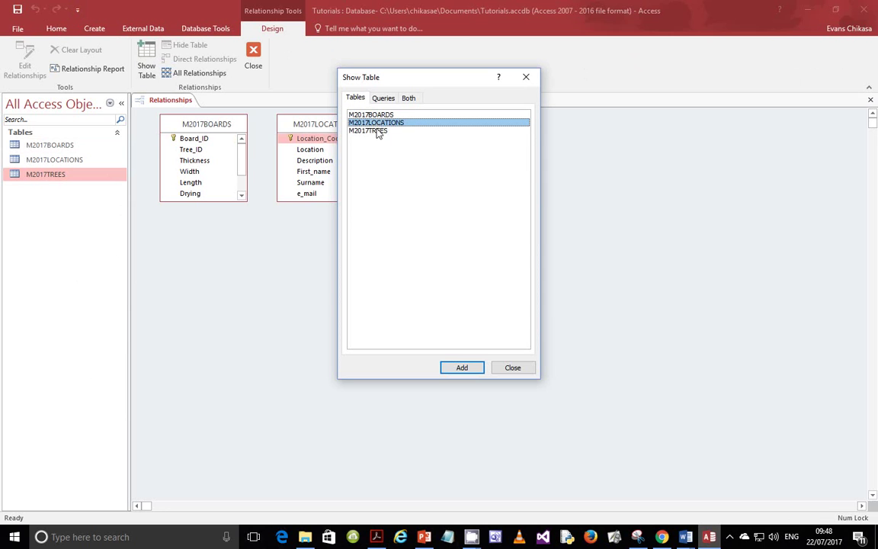
pyautogui.click(377, 132)
pyautogui.click(478, 370)
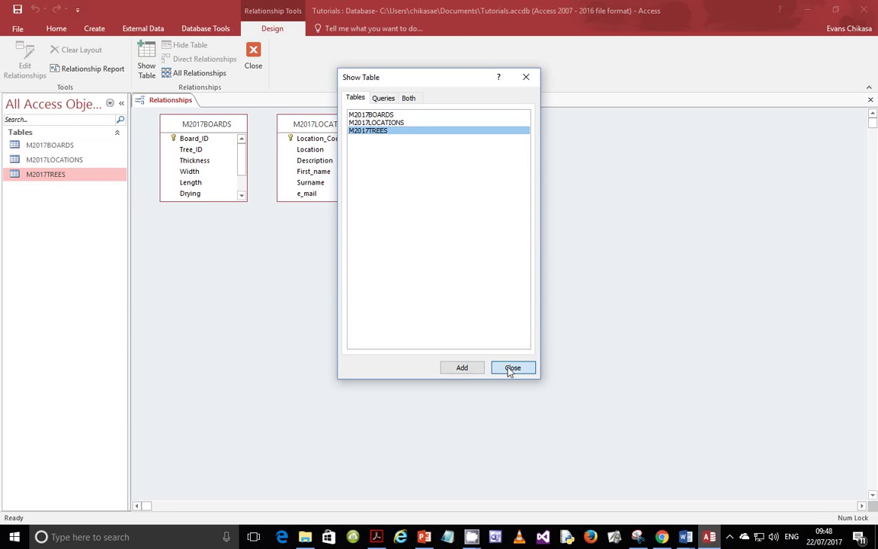
pyautogui.click(508, 368)
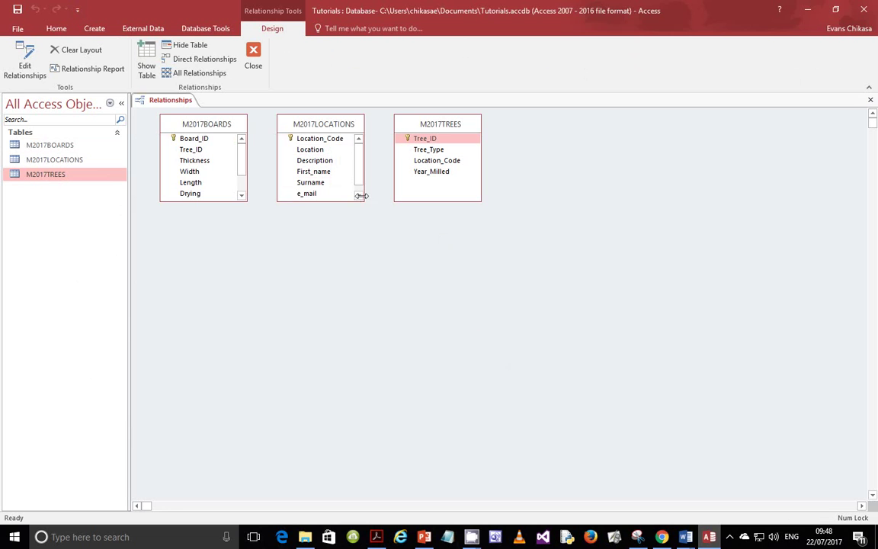
# Enlarge the M2017BOARDS and M2017LOCATIONS boxes to fit all their fields and arrange M2017TREES between them
pyautogui.moveTo(361, 199); pyautogui.dragTo(380, 248)
pyautogui.moveTo(243, 200); pyautogui.dragTo(256, 240)
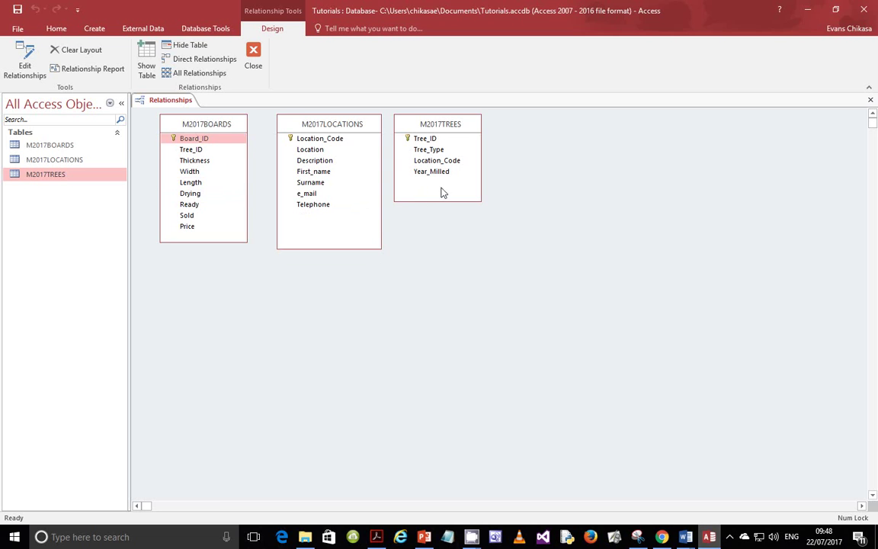
pyautogui.moveTo(418, 123); pyautogui.dragTo(492, 125)
pyautogui.click(372, 129)
pyautogui.moveTo(358, 131); pyautogui.dragTo(389, 161)
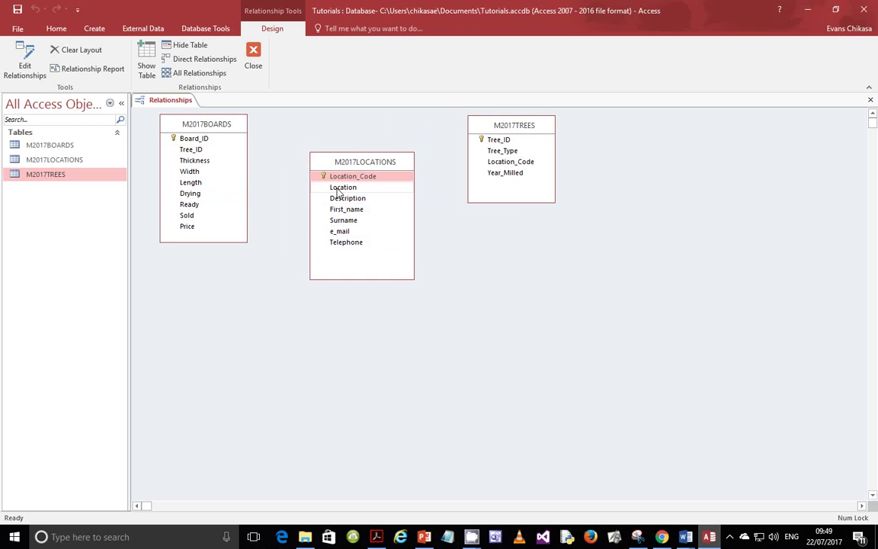
pyautogui.moveTo(339, 163); pyautogui.dragTo(399, 239)
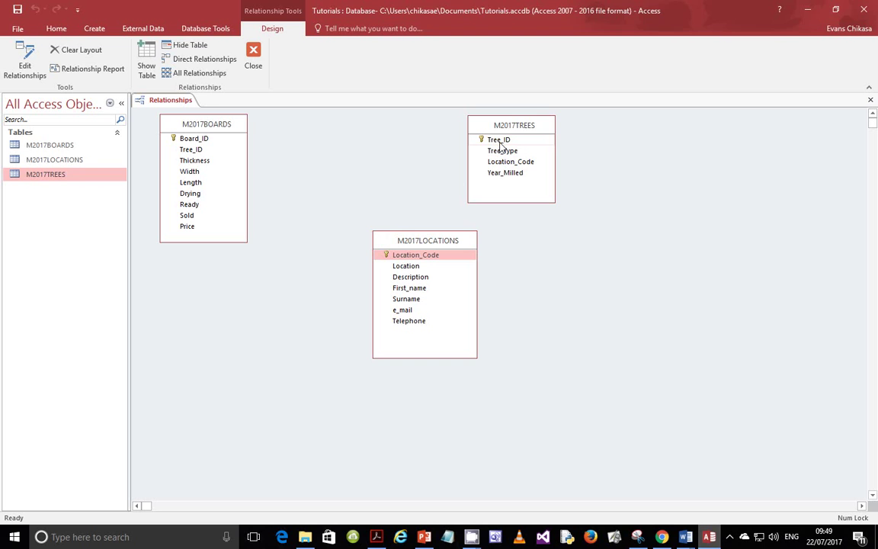
pyautogui.moveTo(509, 130); pyautogui.dragTo(341, 165)
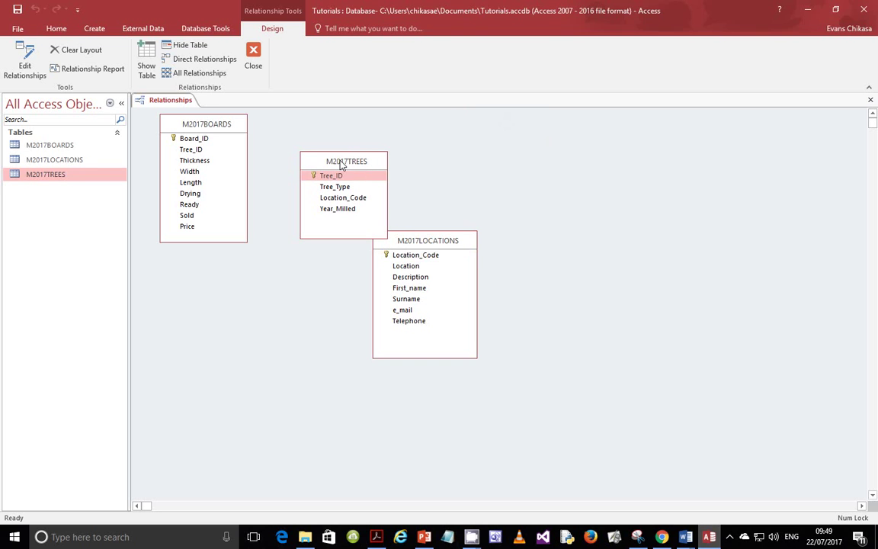
pyautogui.moveTo(412, 245); pyautogui.dragTo(496, 133)
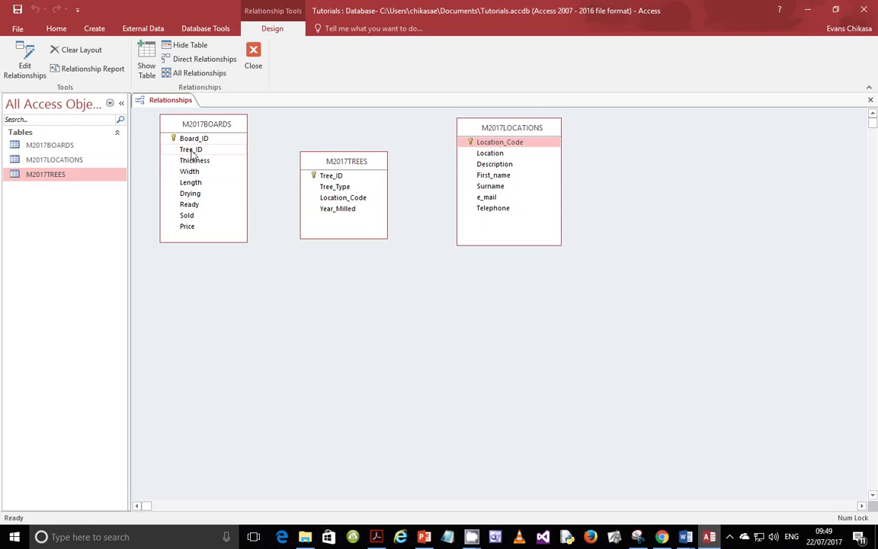
# Create a one-to-many relationship between Tree_ID in M2017TREES and Tree_ID in M2017BOARDS with referential integrity enforced
pyautogui.moveTo(191, 150); pyautogui.dragTo(327, 175)
pyautogui.moveTo(200, 153); pyautogui.dragTo(322, 181)
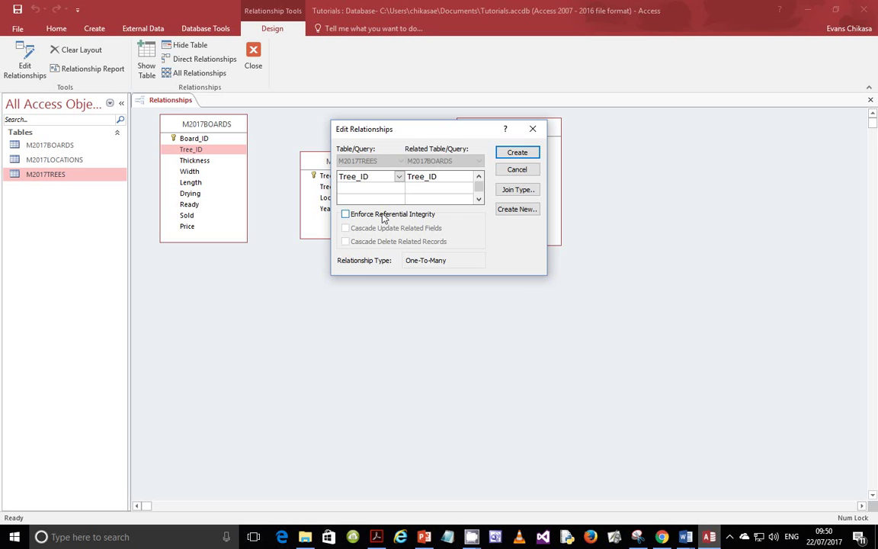
pyautogui.click(385, 215)
pyautogui.moveTo(407, 131); pyautogui.dragTo(318, 269)
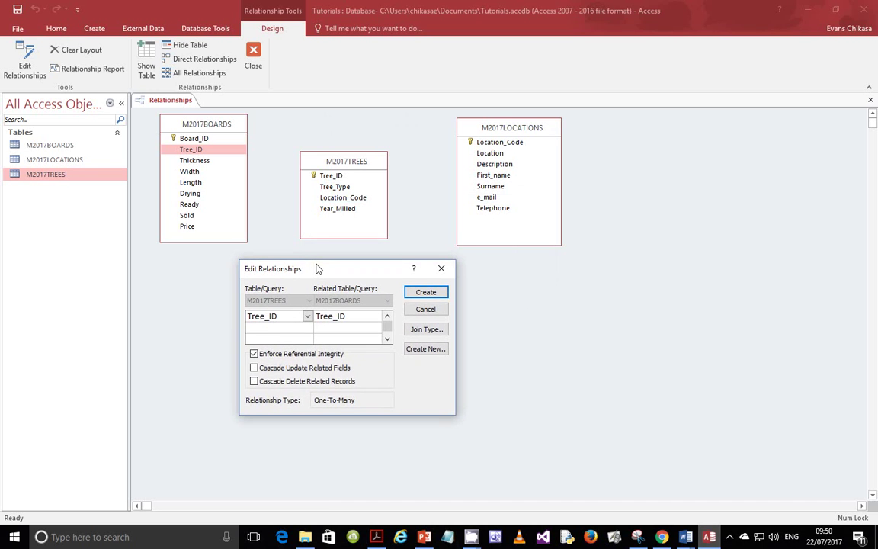
pyautogui.click(426, 294)
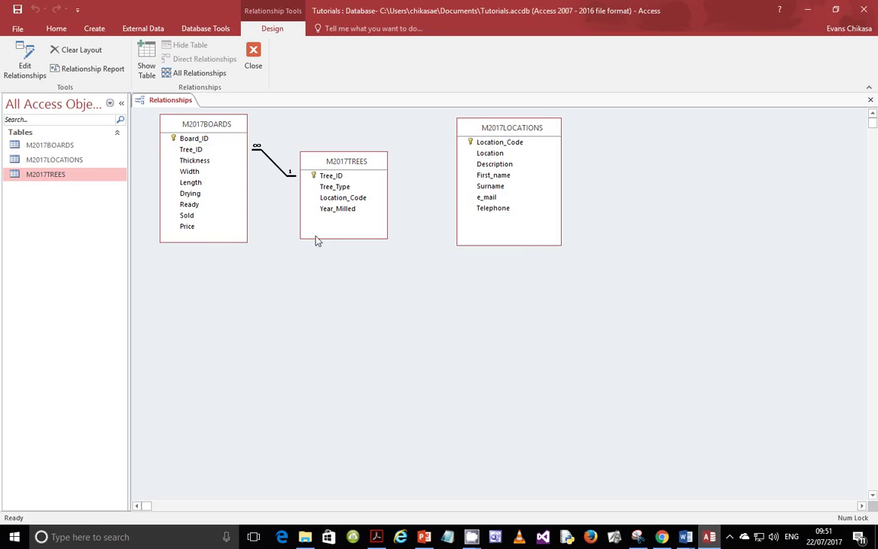
pyautogui.rightClick(257, 148)
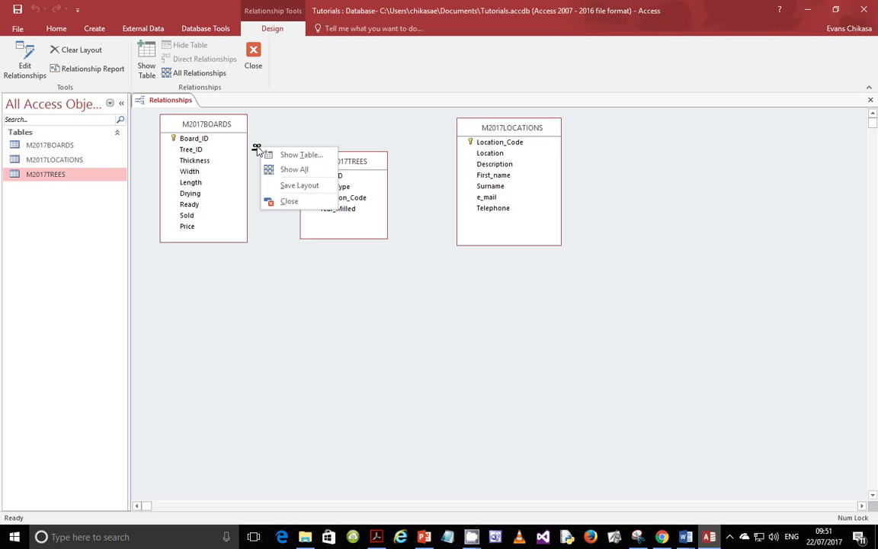
pyautogui.click(255, 146)
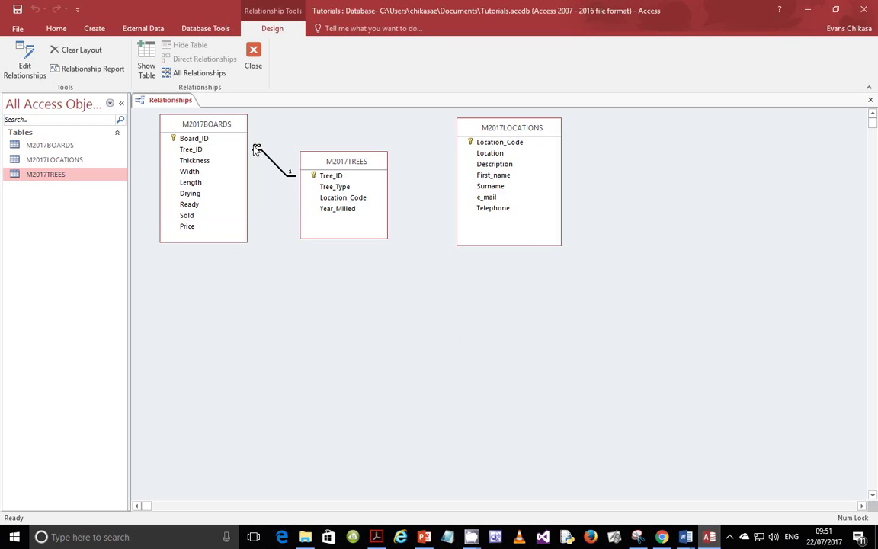
pyautogui.doubleClick(292, 179)
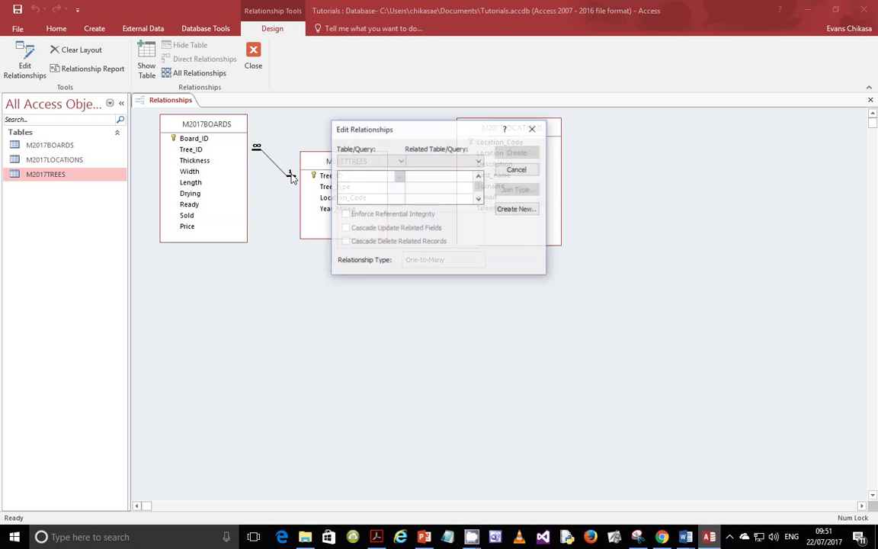
pyautogui.click(533, 129)
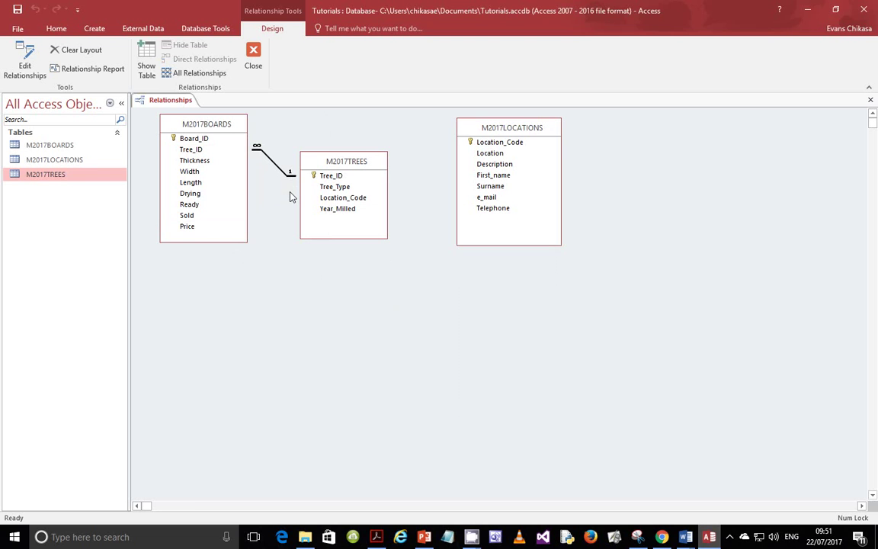
pyautogui.rightClick(215, 151)
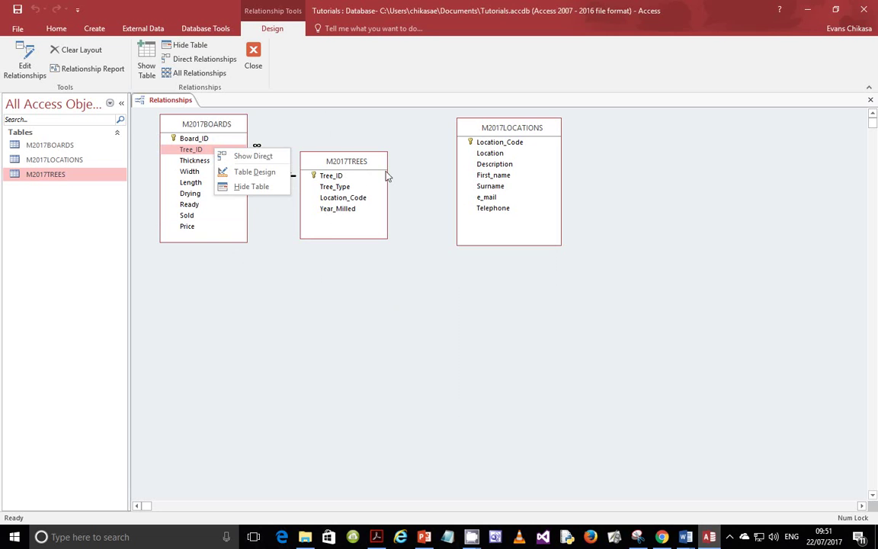
pyautogui.click(346, 172)
pyautogui.click(335, 176)
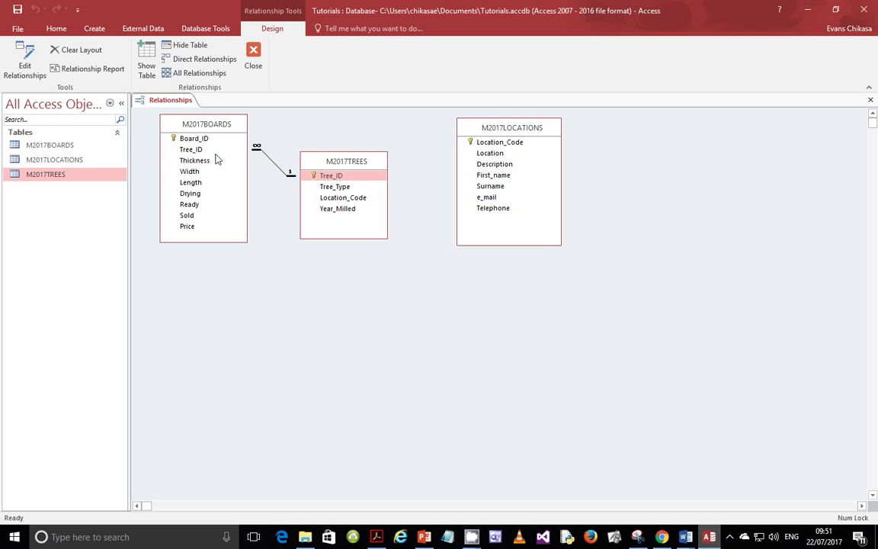
pyautogui.click(31, 76)
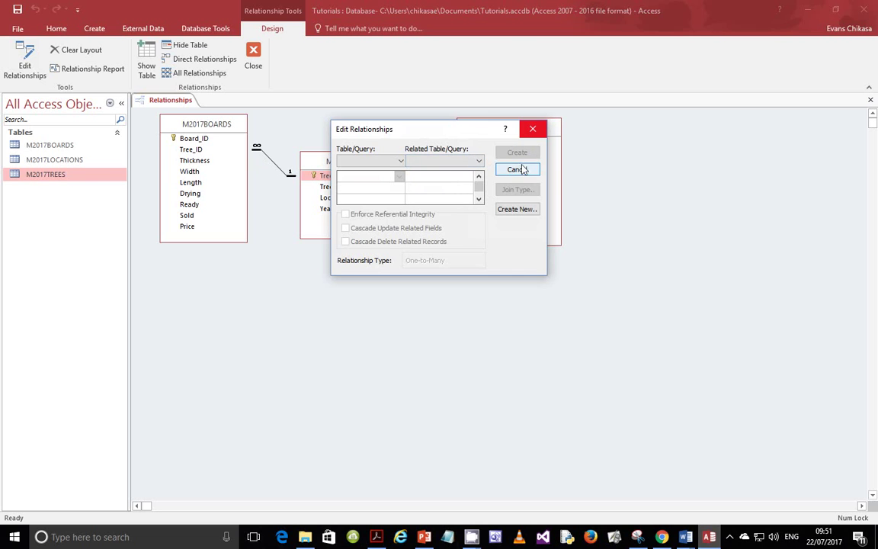
pyautogui.click(531, 130)
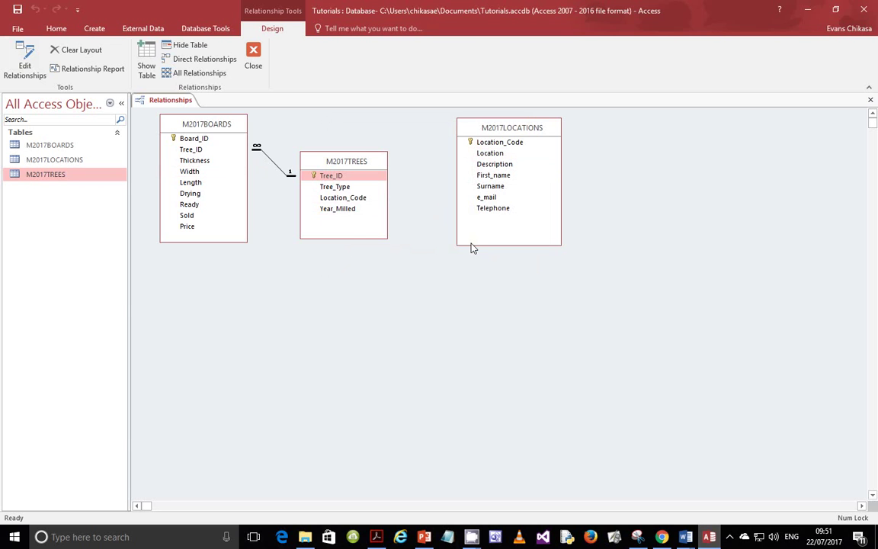
# Check question 23 in the exam paper PDF and review the existing Tree_ID relationship between M2017TREES and M2017BOARDS
pyautogui.click(376, 537)
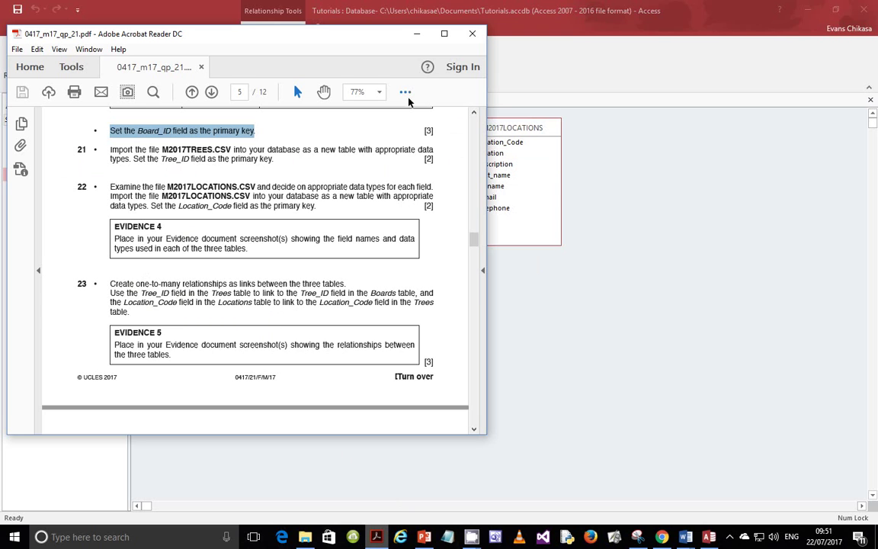
pyautogui.click(422, 38)
pyautogui.moveTo(190, 150); pyautogui.dragTo(328, 181)
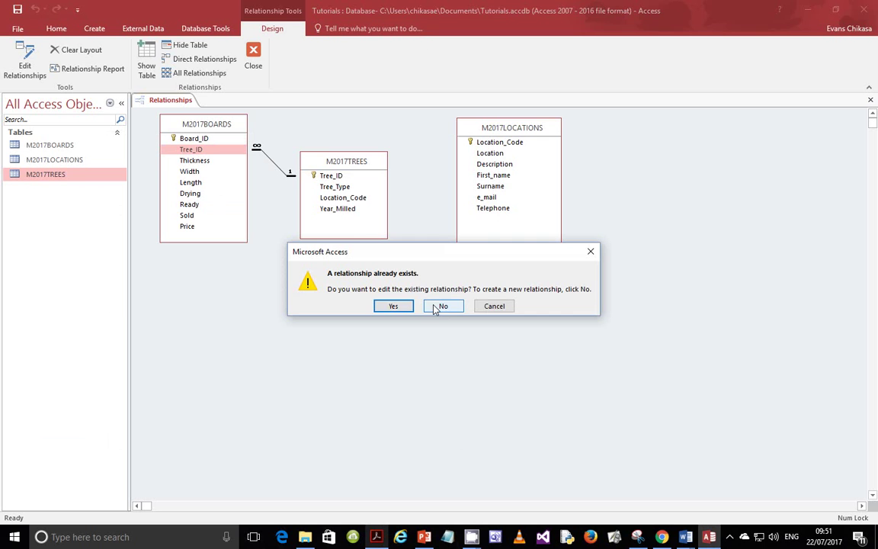
pyautogui.click(395, 307)
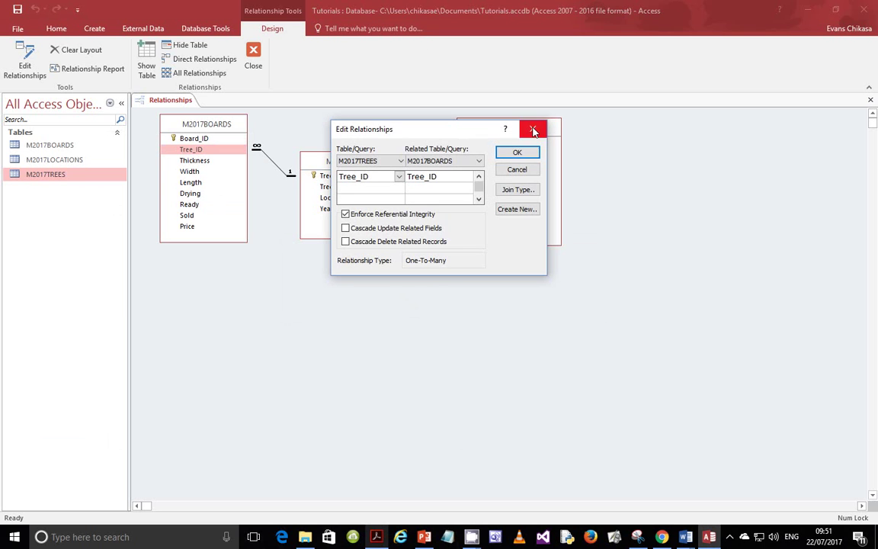
pyautogui.click(533, 129)
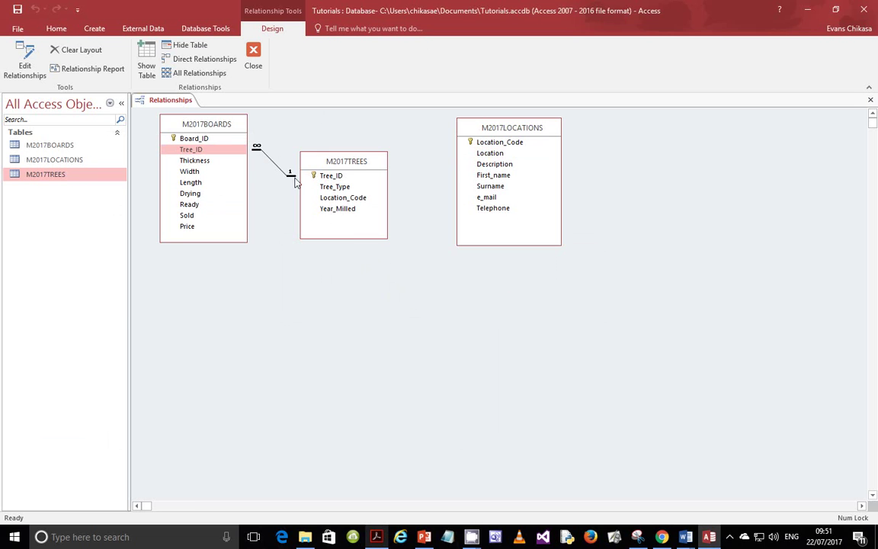
# Compare the Tree_ID relationship's settings with the one-to-many requirement in question 23 of the PDF and close them unchanged
pyautogui.moveTo(204, 150); pyautogui.dragTo(319, 183)
pyautogui.click(386, 309)
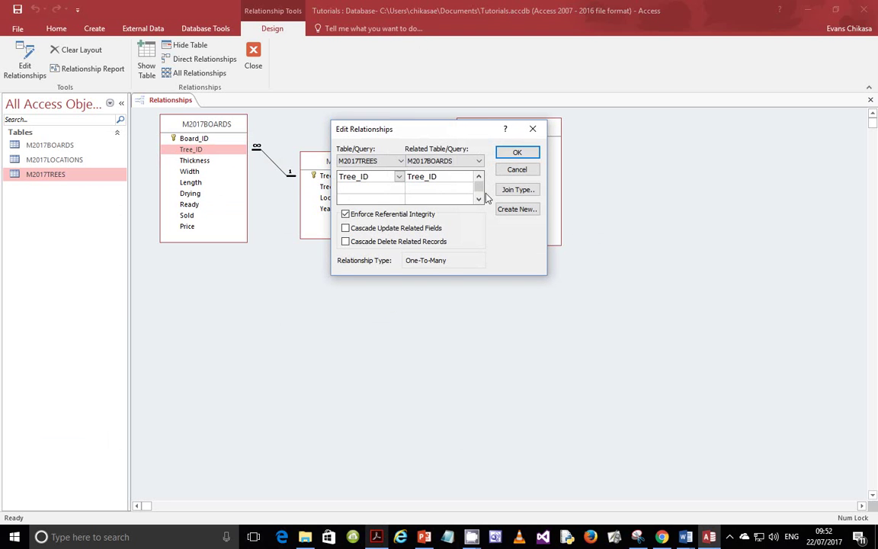
pyautogui.moveTo(443, 133); pyautogui.dragTo(317, 269)
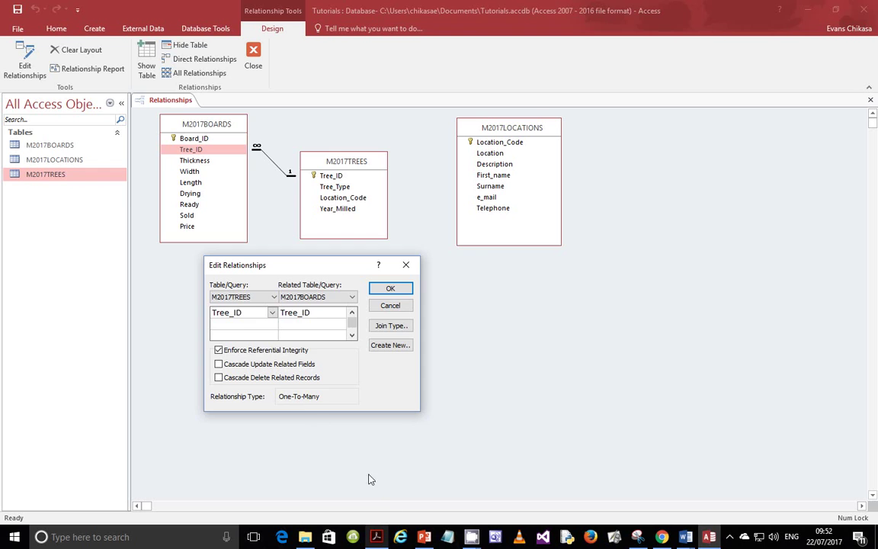
pyautogui.hotkey('alt', 'Tab')
pyautogui.moveTo(114, 344); pyautogui.dragTo(369, 349)
pyautogui.click(141, 282)
pyautogui.moveTo(136, 283); pyautogui.dragTo(199, 284)
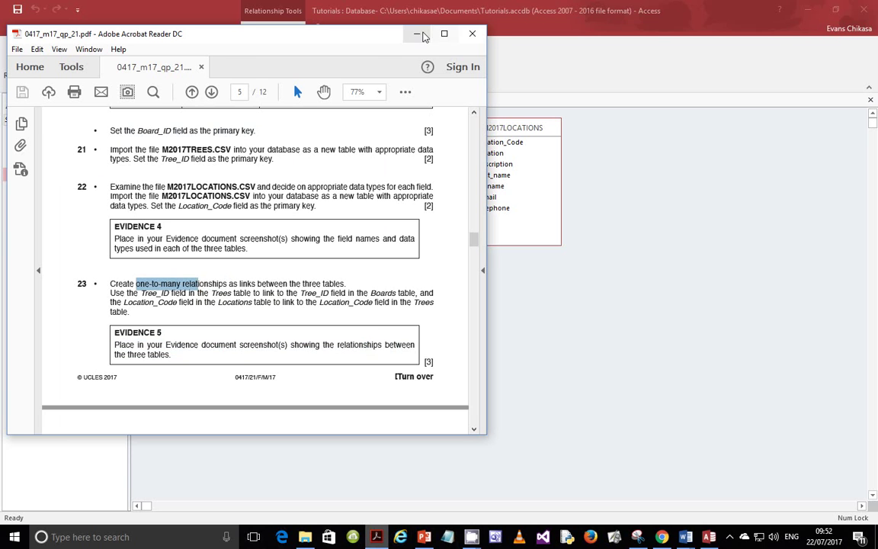
pyautogui.click(416, 33)
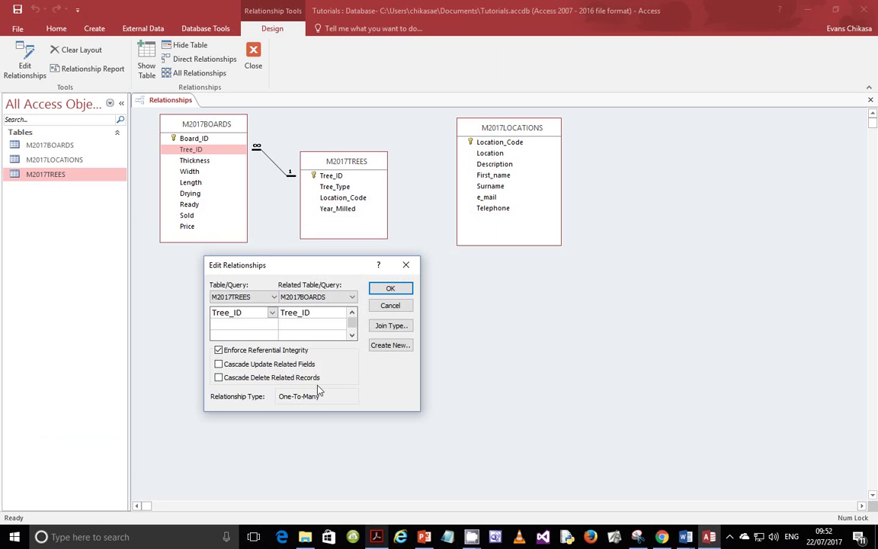
pyautogui.click(408, 266)
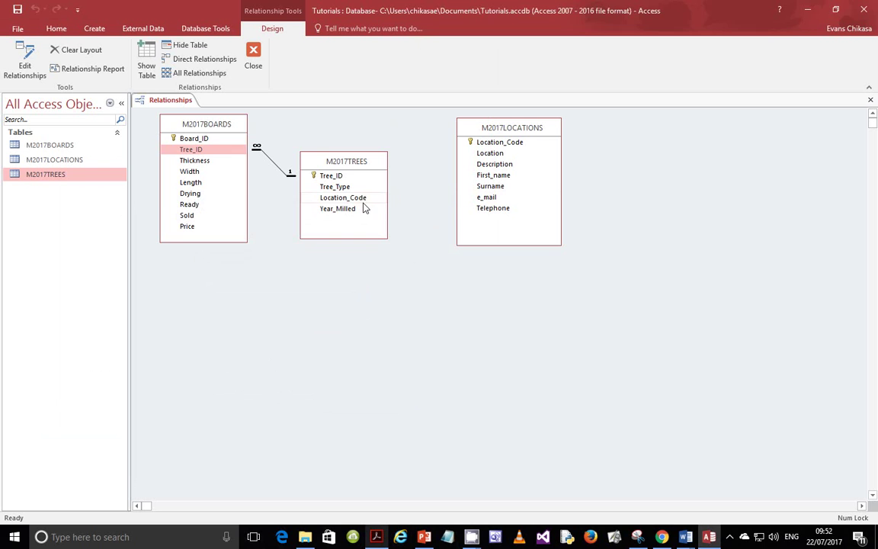
# Create a one-to-many relationship between Location_Code in M2017LOCATIONS and Location_Code in M2017TREES without enforcing referential integrity
pyautogui.moveTo(365, 201); pyautogui.dragTo(484, 143)
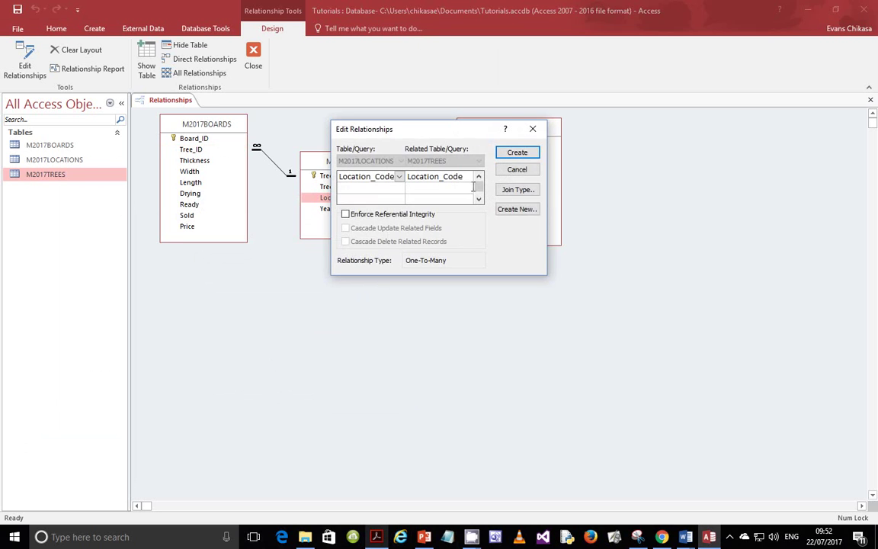
pyautogui.click(407, 218)
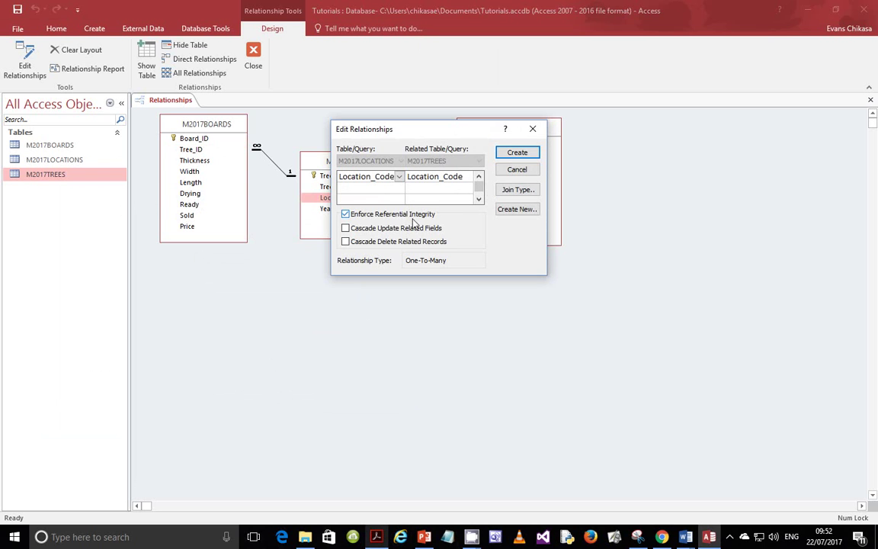
pyautogui.click(529, 154)
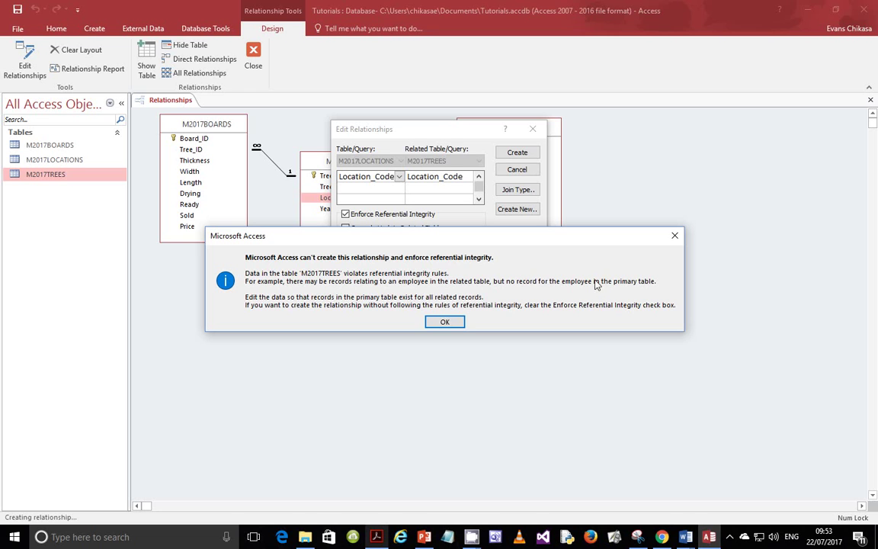
pyautogui.click(446, 323)
pyautogui.click(345, 215)
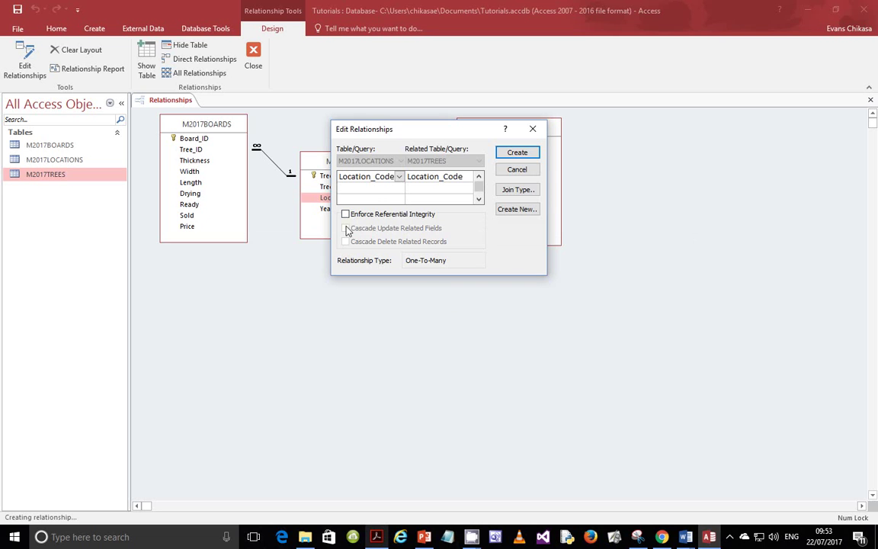
pyautogui.click(518, 153)
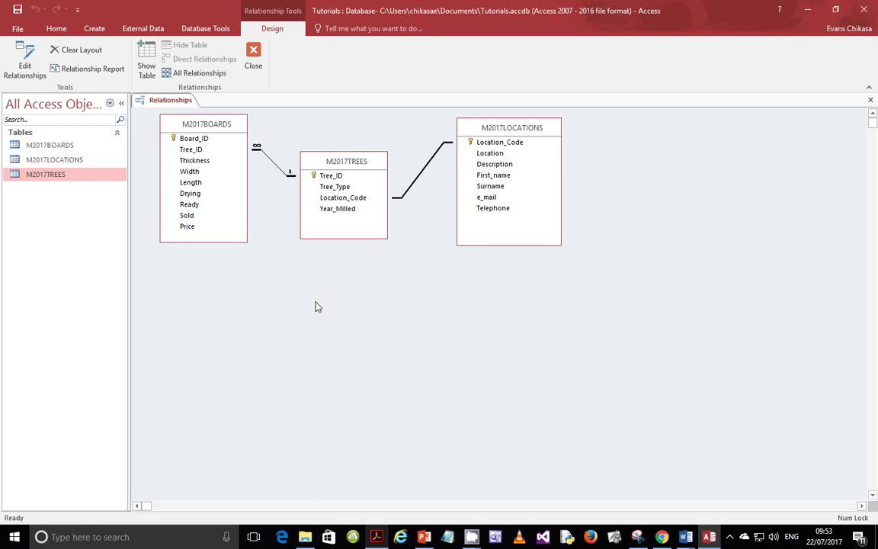
# Open the Tree_ID relationship's settings below the tables and copy a screenshot of them with M2017BOARDS and M2017TREES
pyautogui.moveTo(197, 152); pyautogui.dragTo(329, 177)
pyautogui.click(391, 308)
pyautogui.moveTo(405, 134); pyautogui.dragTo(234, 276)
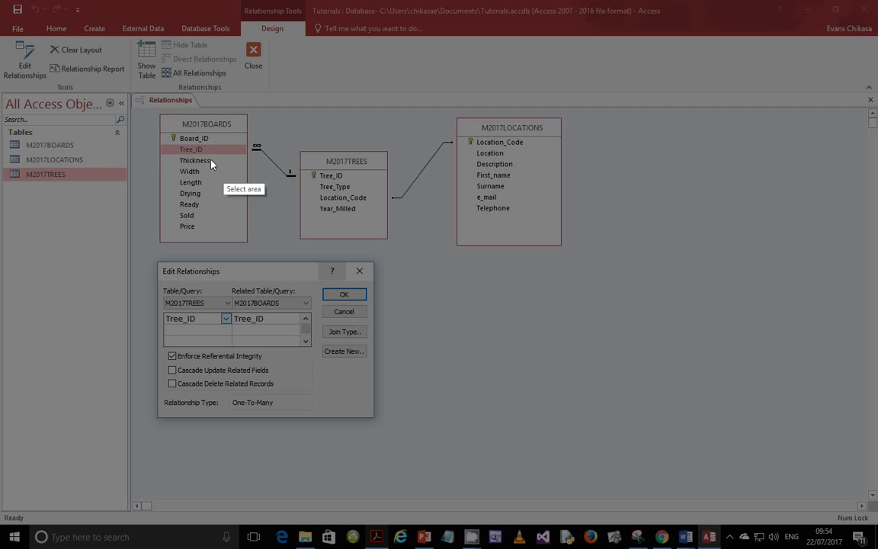
pyautogui.moveTo(129, 92)
pyautogui.mouseDown()
pyautogui.moveTo(445, 312)
pyautogui.moveTo(423, 451)
pyautogui.mouseUp()
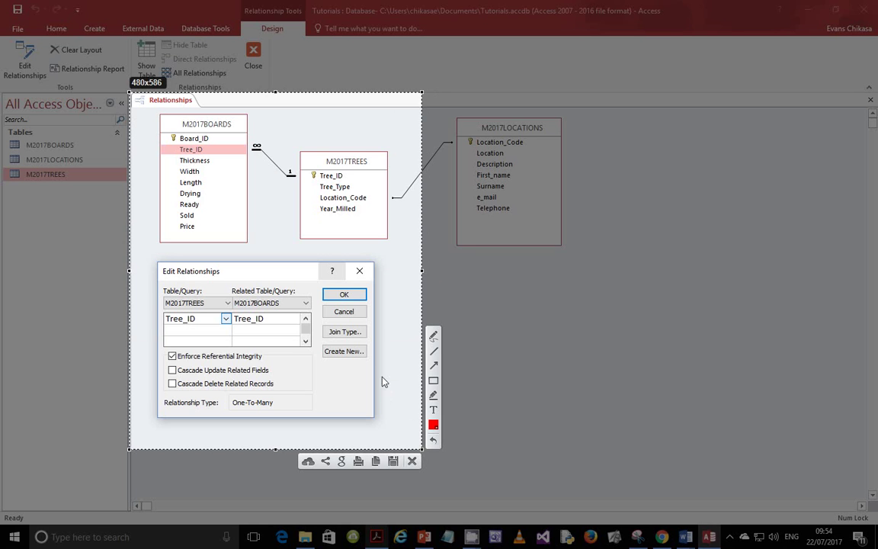
pyautogui.click(376, 461)
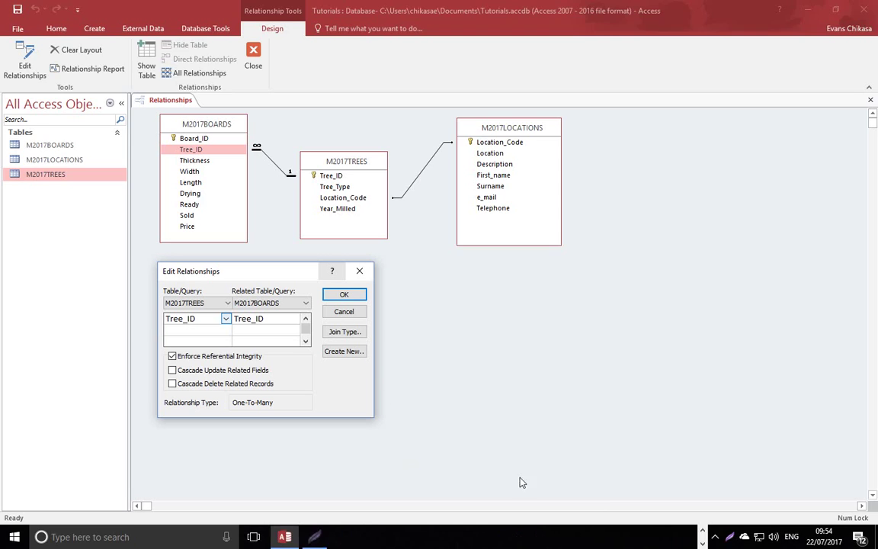
# Switch to the EVIDENCE0001 Word document and paste the screenshot over the description line under the Evidence 5 heading
pyautogui.moveTo(669, 539)
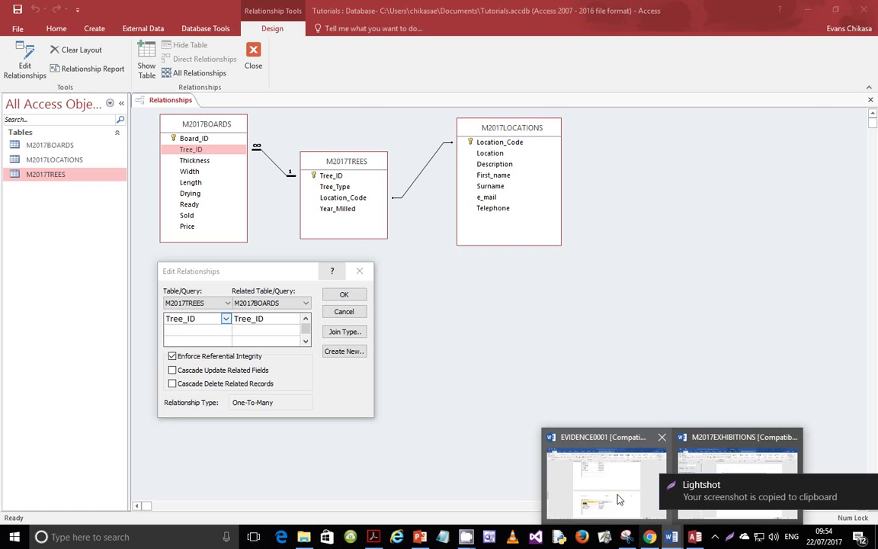
pyautogui.click(618, 495)
pyautogui.scroll(-5, 362, 340)
pyautogui.scroll(-3, 361, 341)
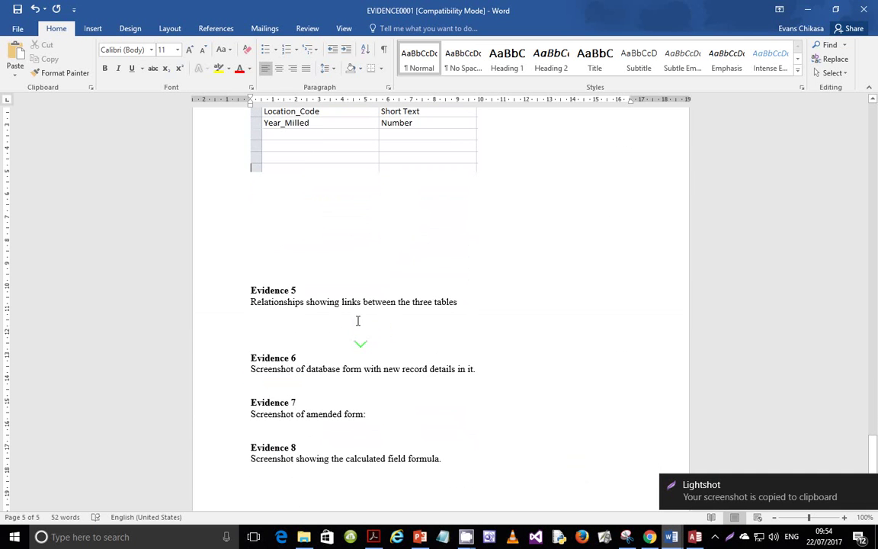
pyautogui.tripleClick(357, 302)
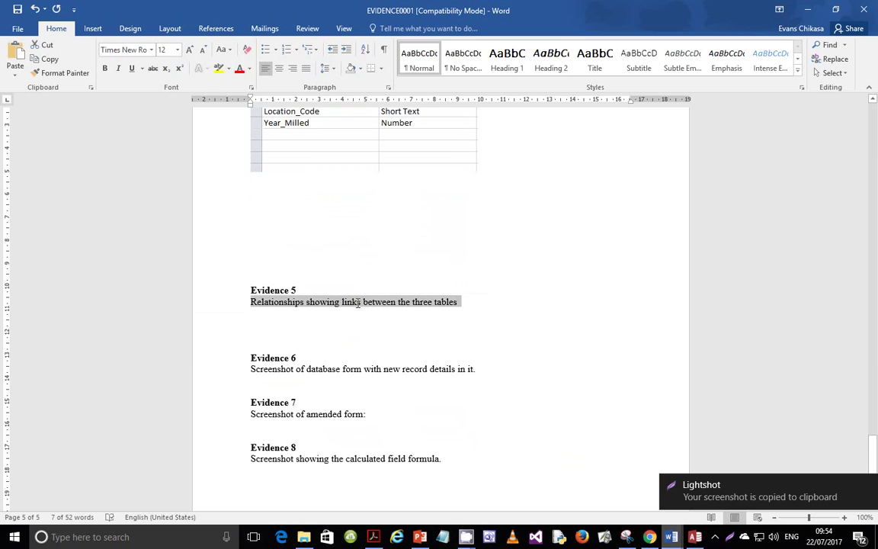
pyautogui.hotkey('ctrl', 'v')
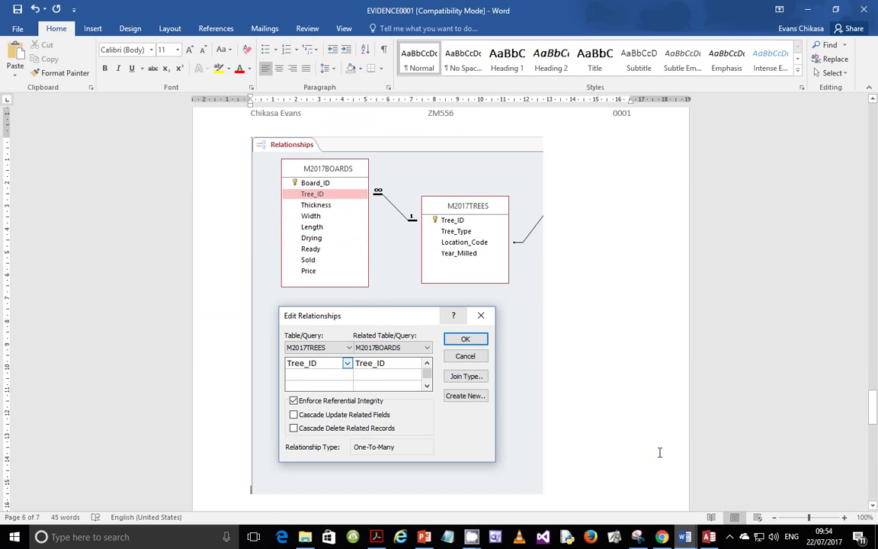
# Return to Access, close the Tree_ID relationship and open the Location_Code relationship's settings, placing the dialog below the tables
pyautogui.moveTo(710, 538)
pyautogui.click(696, 499)
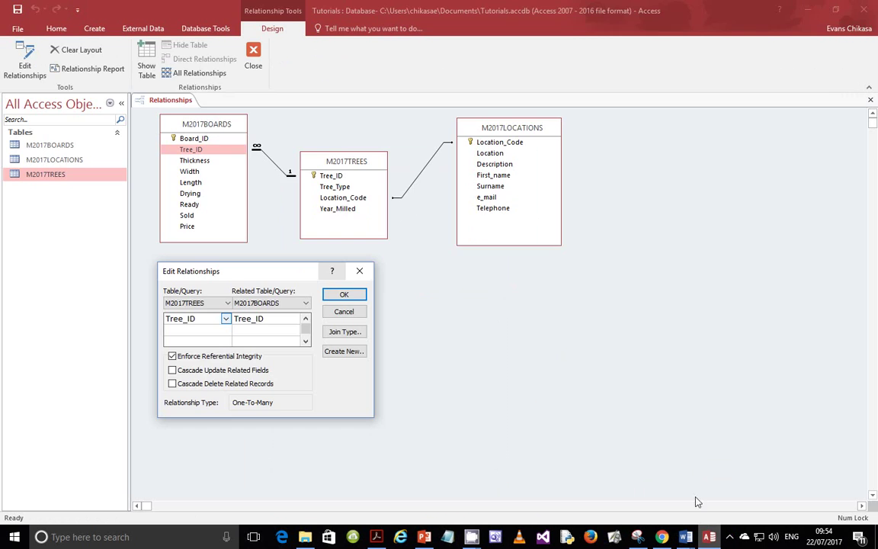
pyautogui.click(363, 273)
pyautogui.click(333, 187)
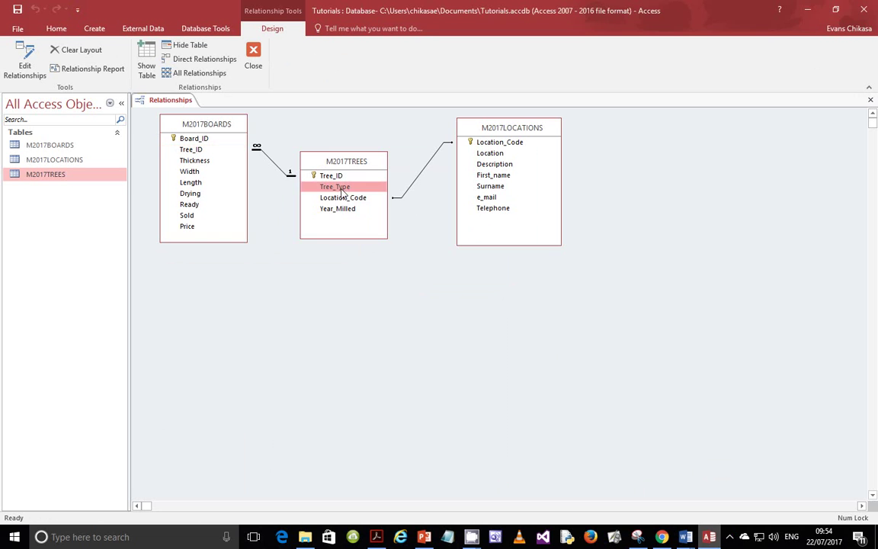
pyautogui.moveTo(347, 199); pyautogui.dragTo(484, 145)
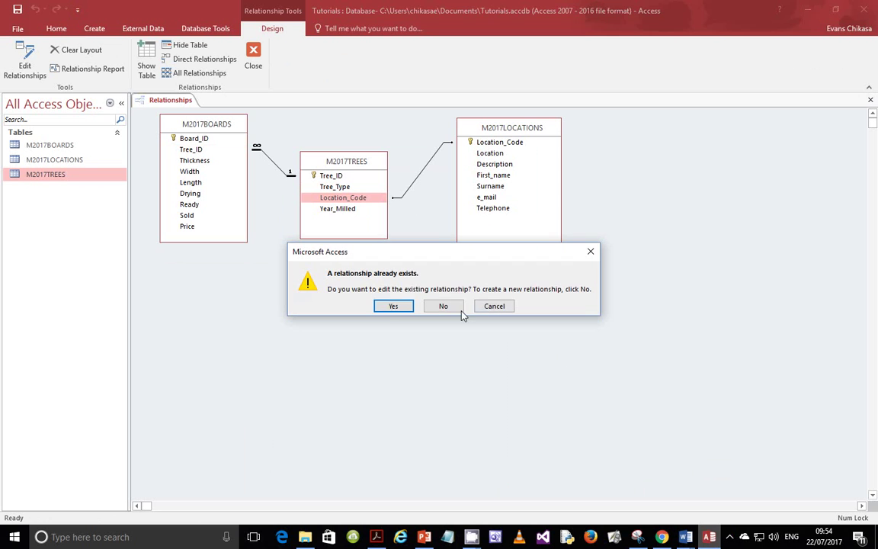
pyautogui.click(393, 306)
pyautogui.moveTo(457, 135); pyautogui.dragTo(442, 282)
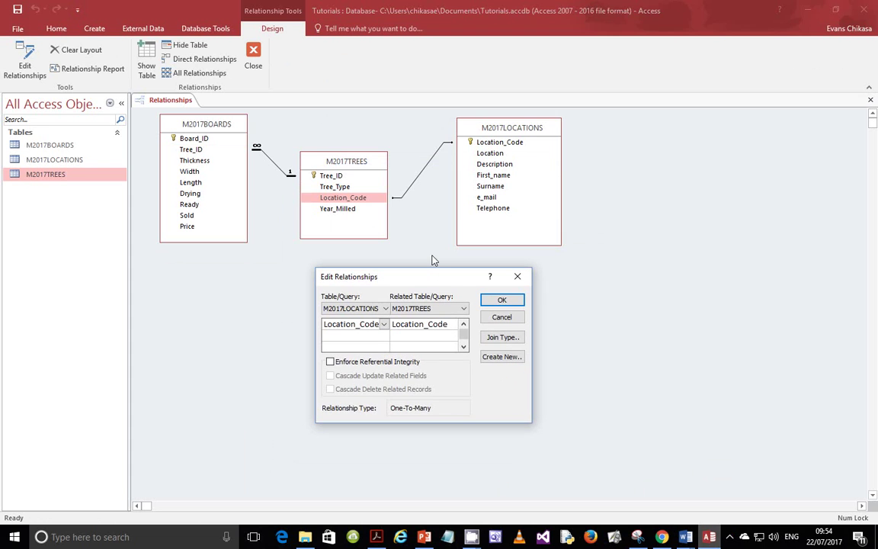
# Copy a screenshot of the M2017TREES and M2017LOCATIONS tables together with the Location_Code relationship's settings
pyautogui.press('Print')
pyautogui.moveTo(296, 103); pyautogui.dragTo(573, 440)
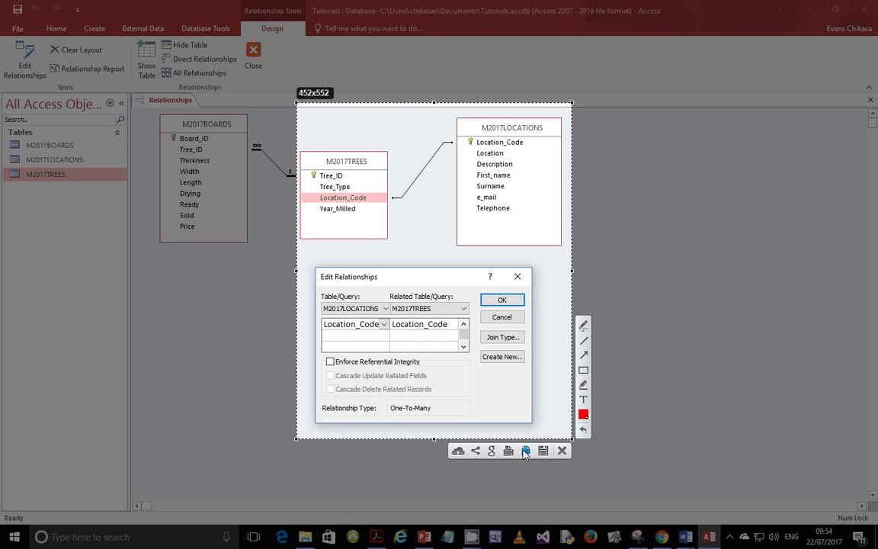
pyautogui.click(525, 450)
# Switch to the EVIDENCE0001 Word document and paste the screenshot on a new line below the Tree_ID relationship image, before Evidence 6
pyautogui.click(671, 536)
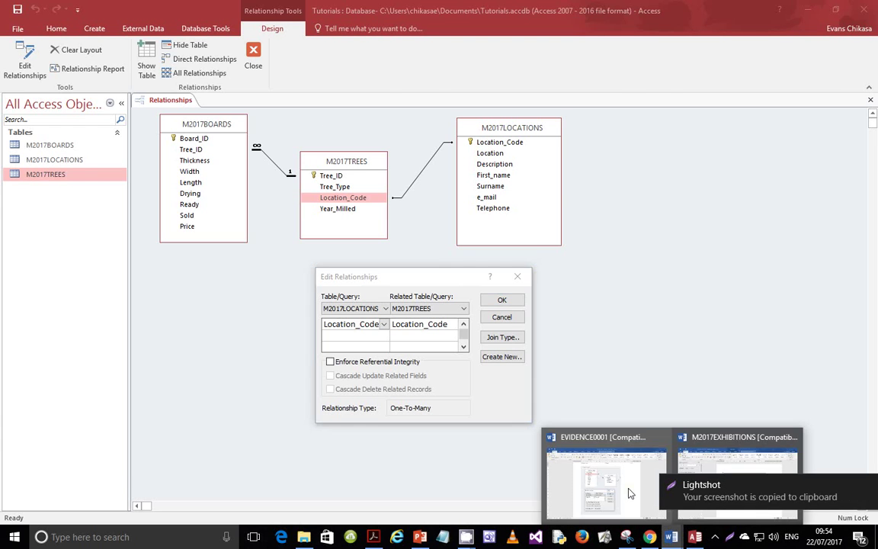
pyautogui.click(602, 473)
pyautogui.scroll(-5, 441, 364)
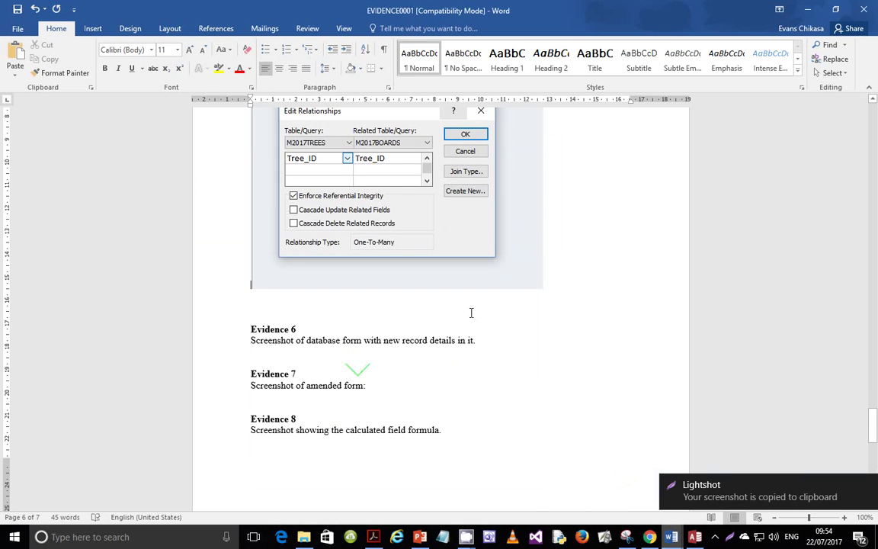
pyautogui.press('Return')
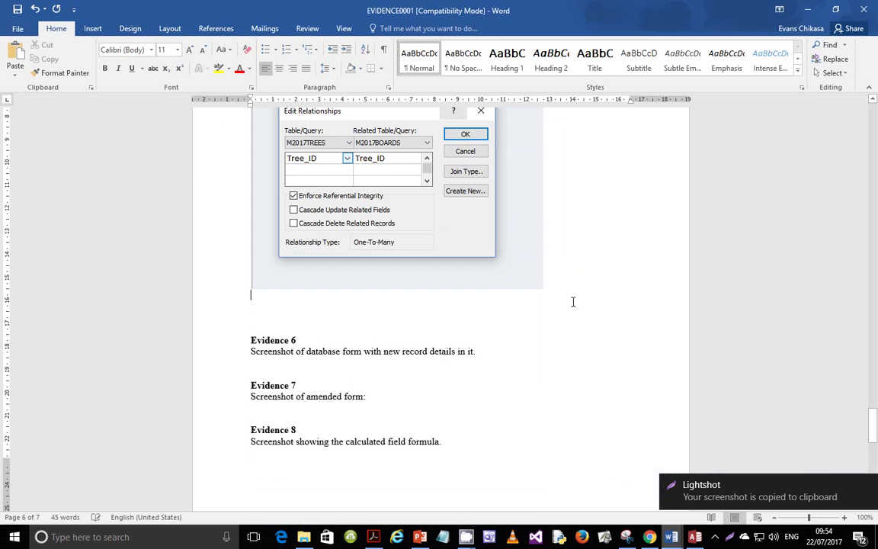
pyautogui.press('Return')
pyautogui.hotkey('ctrl', 'v')
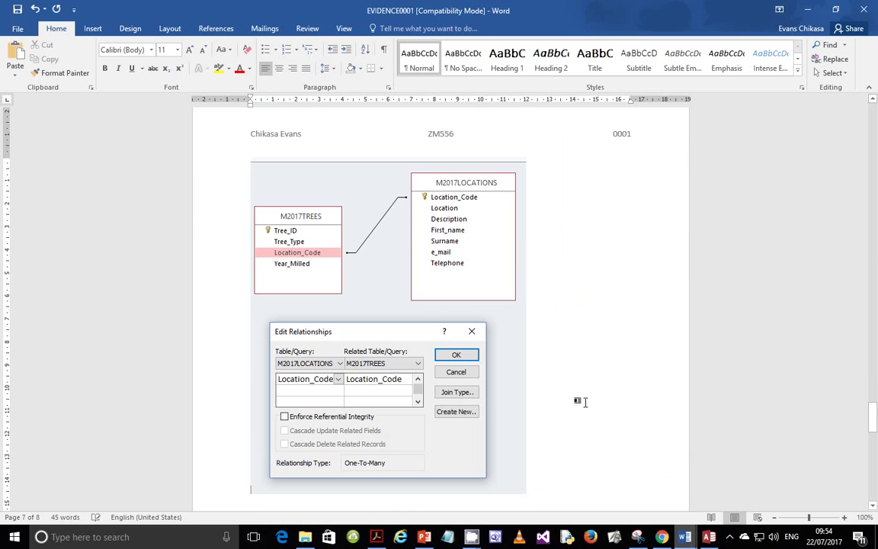
# Switch to the 0417_m17_qp_21.pdf question paper and review the Evidence 5 requirement and tasks 24 and 25
pyautogui.click(376, 538)
pyautogui.scroll(-2, 272, 295)
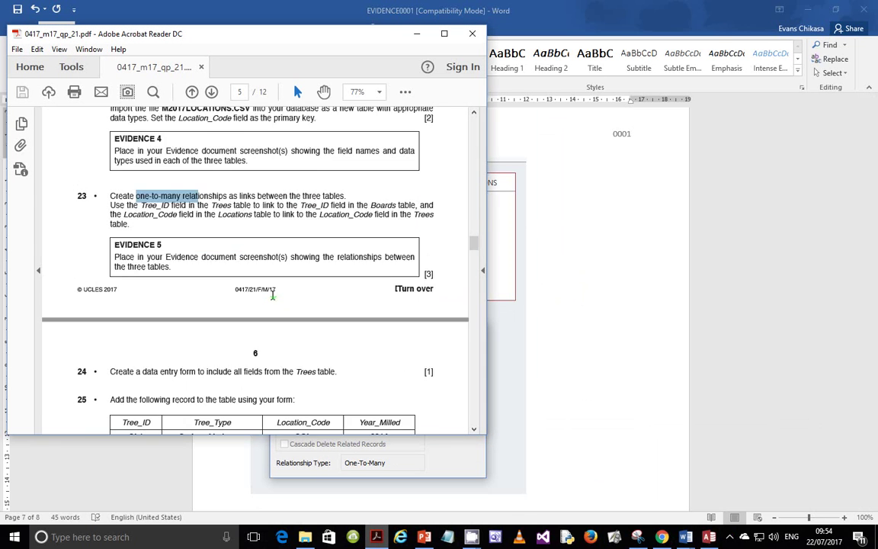
pyautogui.scroll(-1, 272, 295)
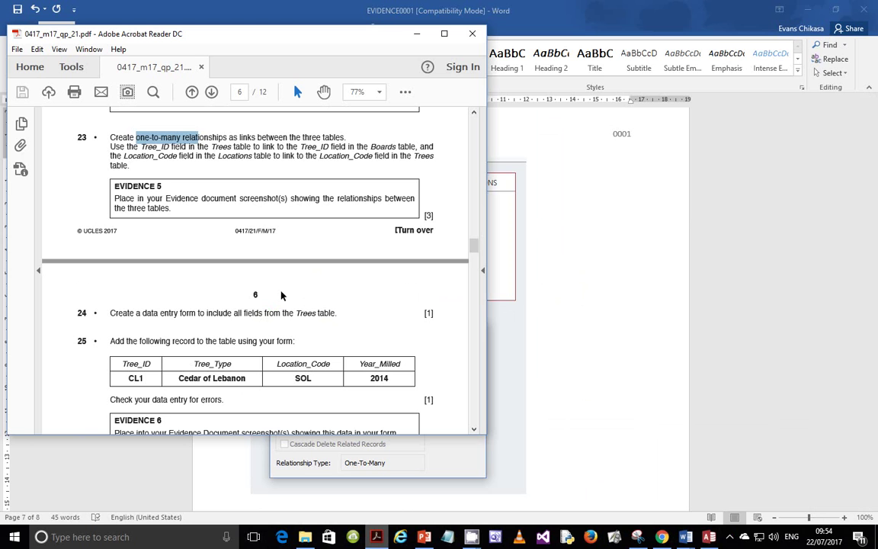
pyautogui.click(729, 537)
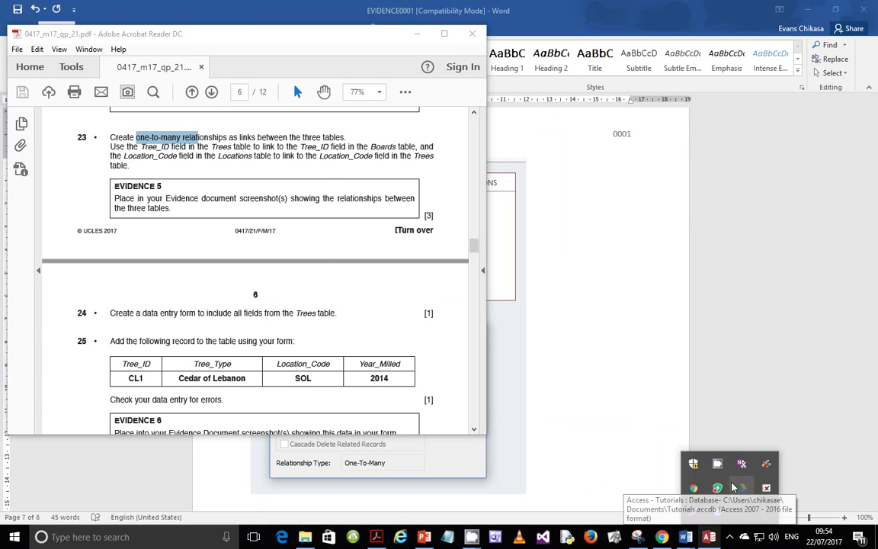